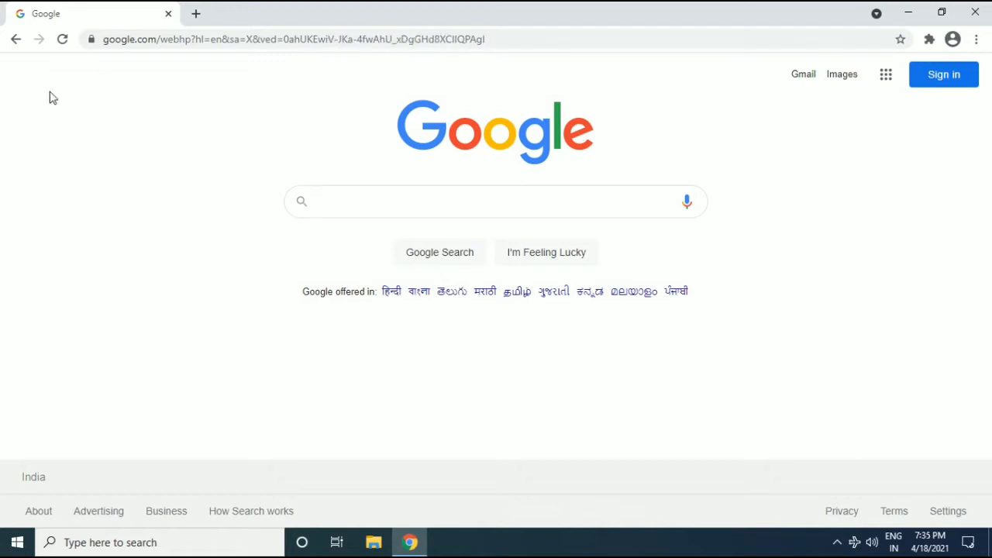
# Search Google for "xampp"
pyautogui.write('xamp')
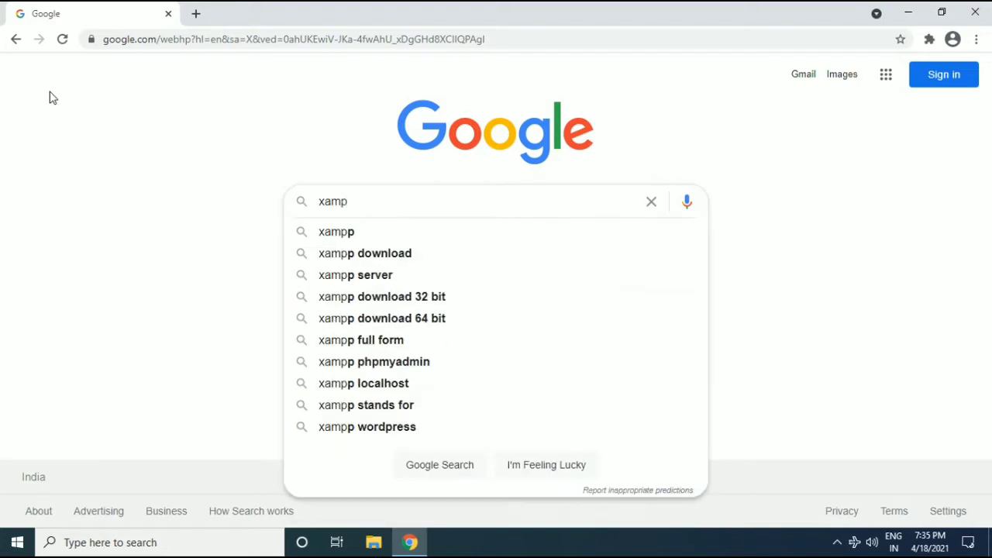
pyautogui.write('p')
pyautogui.press('Return')
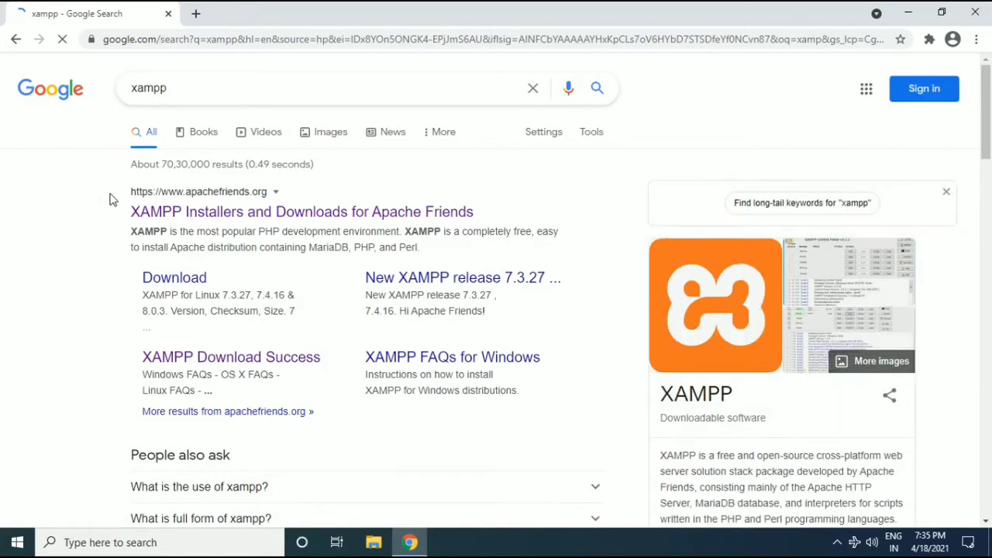
pyautogui.moveTo(114, 200); pyautogui.dragTo(252, 196)
pyautogui.click(67, 214)
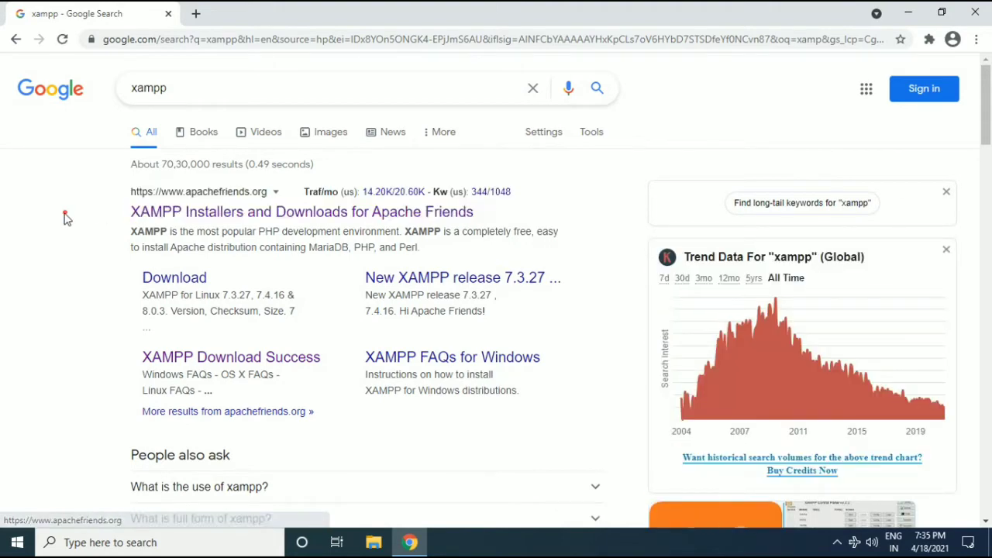
# Open the Apache Friends XAMPP site from the search results in a new tab and download XAMPP for Windows 8.0.3
pyautogui.rightClick(284, 218)
pyautogui.click(285, 220)
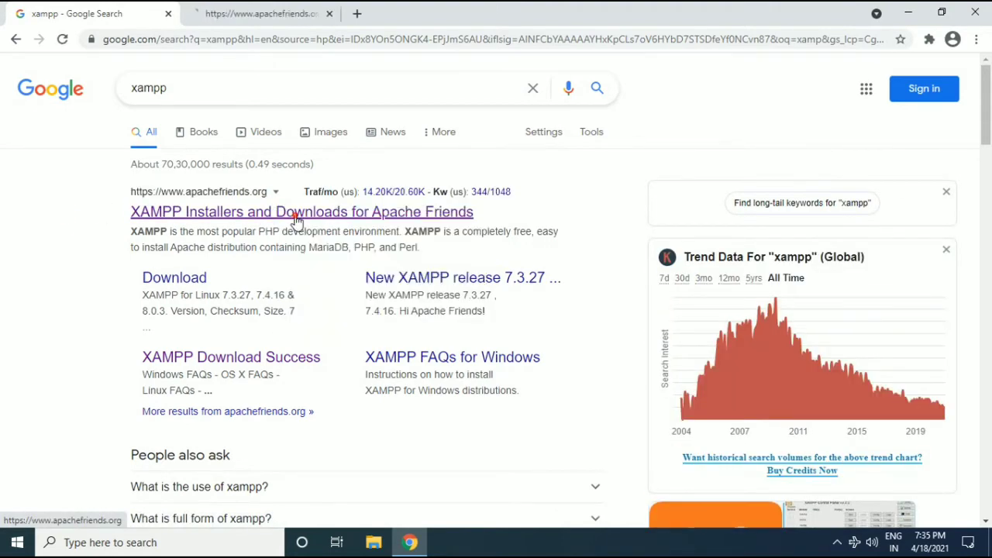
pyautogui.click(242, 13)
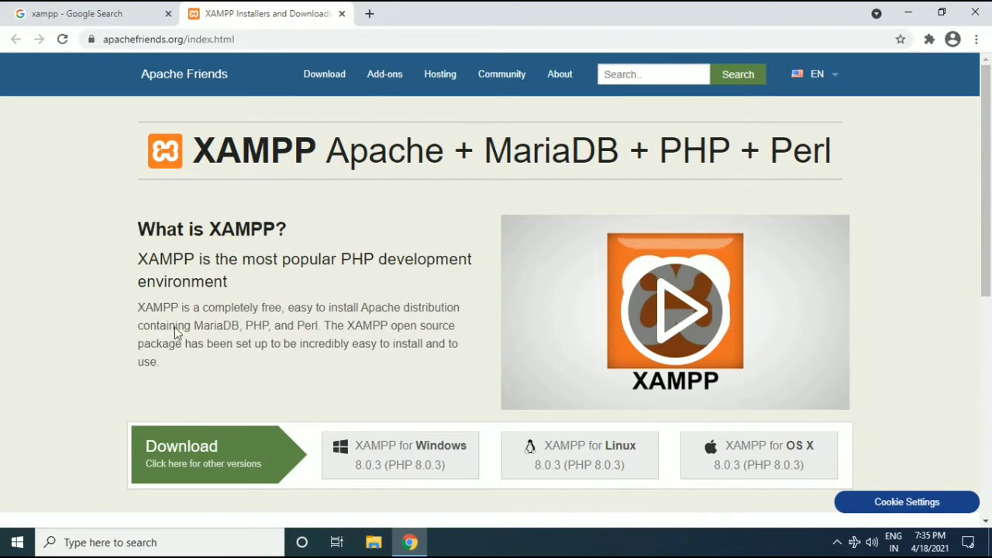
pyautogui.scroll(-2, 339, 350)
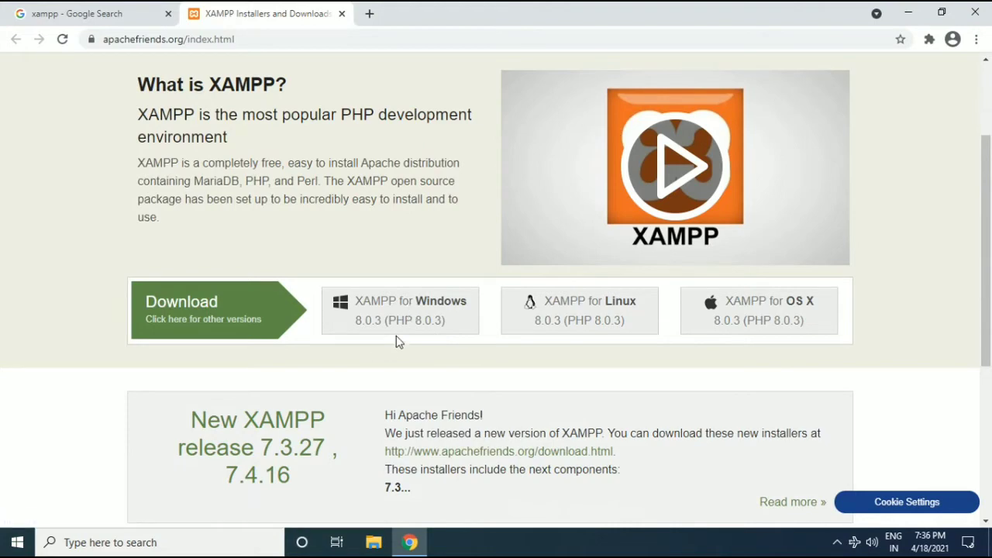
pyautogui.click(395, 314)
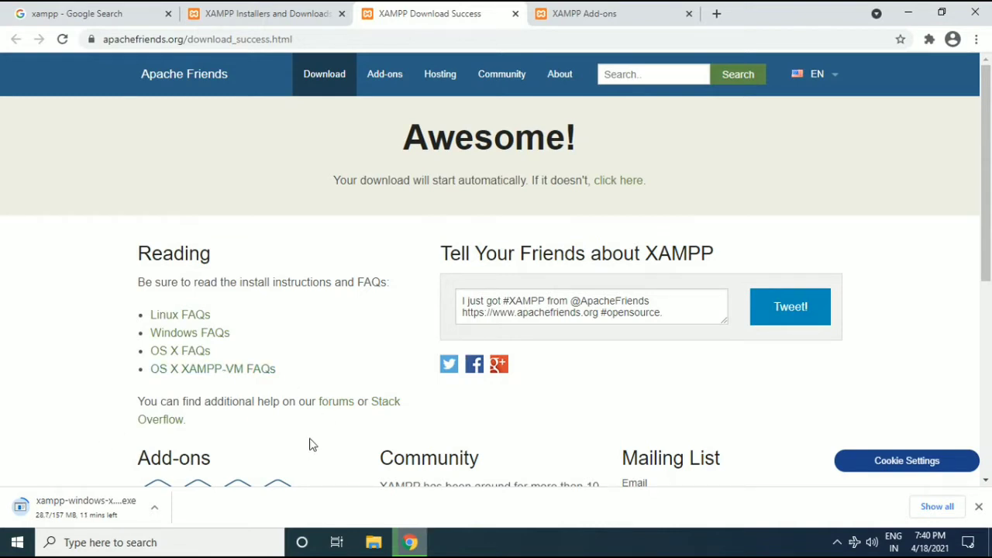
# Open the full list of XAMPP add-ons from the download success page in a new tab
pyautogui.scroll(-3, 318, 438)
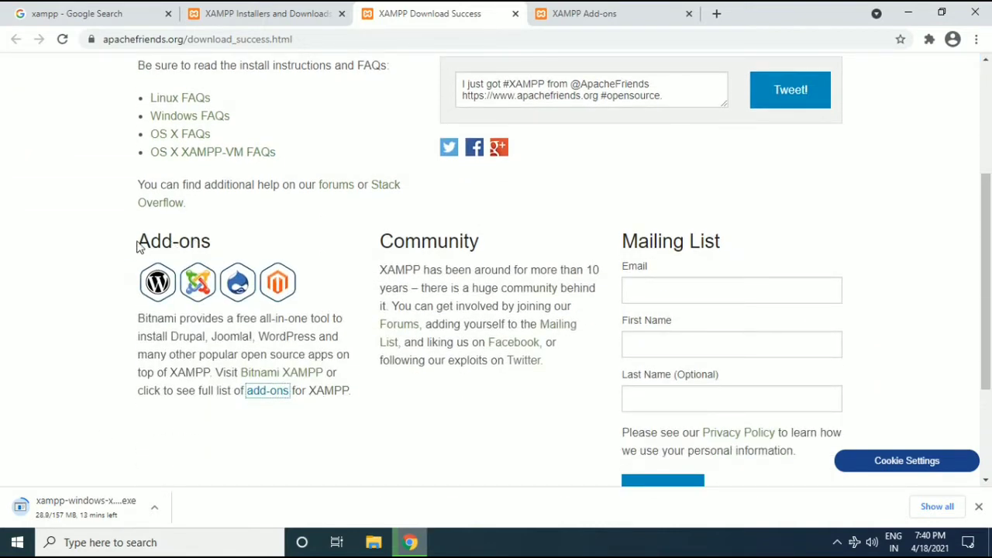
pyautogui.moveTo(137, 241); pyautogui.dragTo(215, 248)
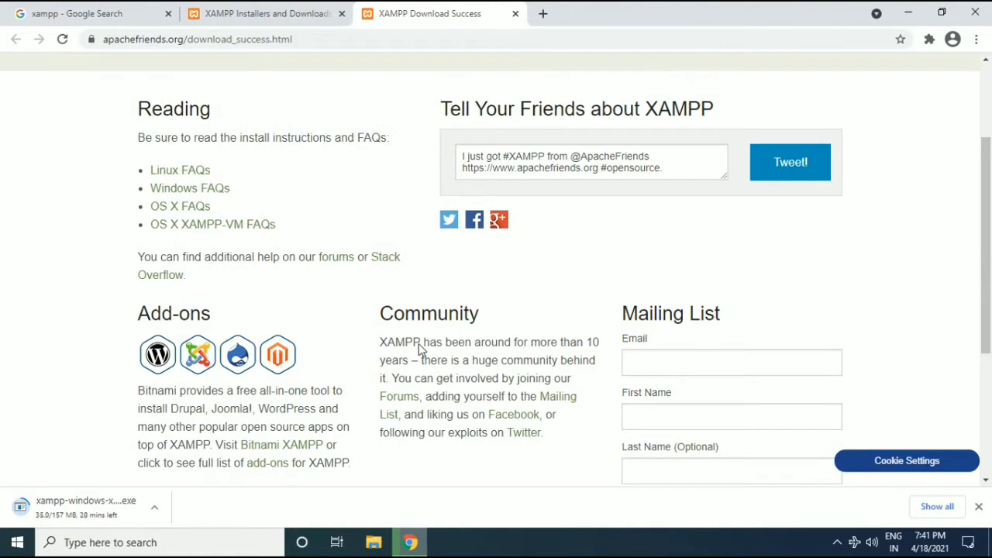
pyautogui.scroll(-2, 418, 395)
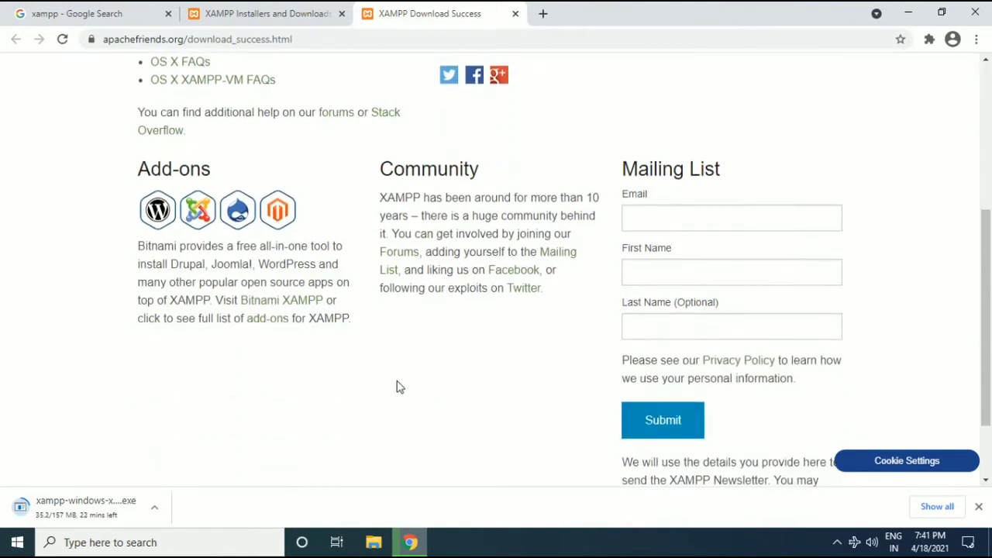
pyautogui.rightClick(262, 326)
pyautogui.click(283, 333)
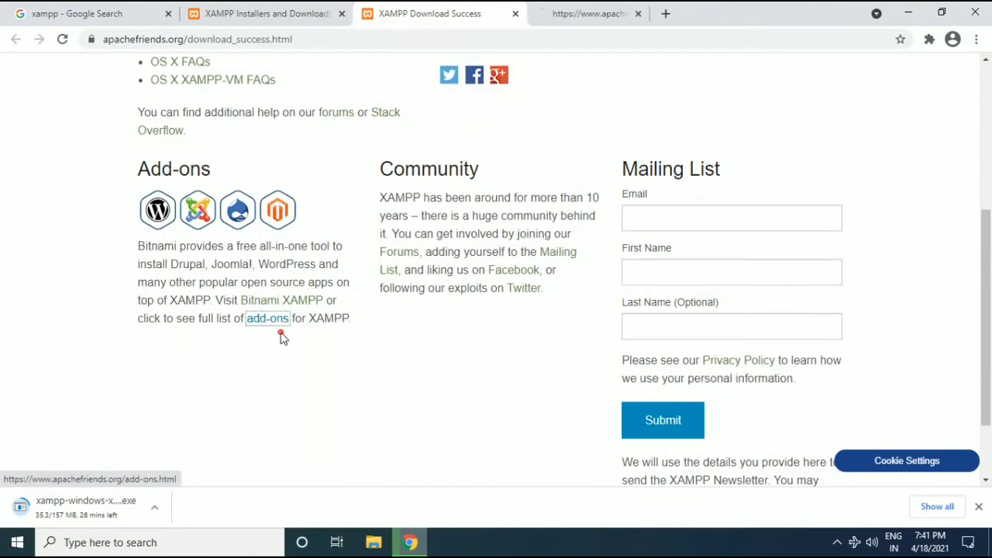
pyautogui.click(585, 15)
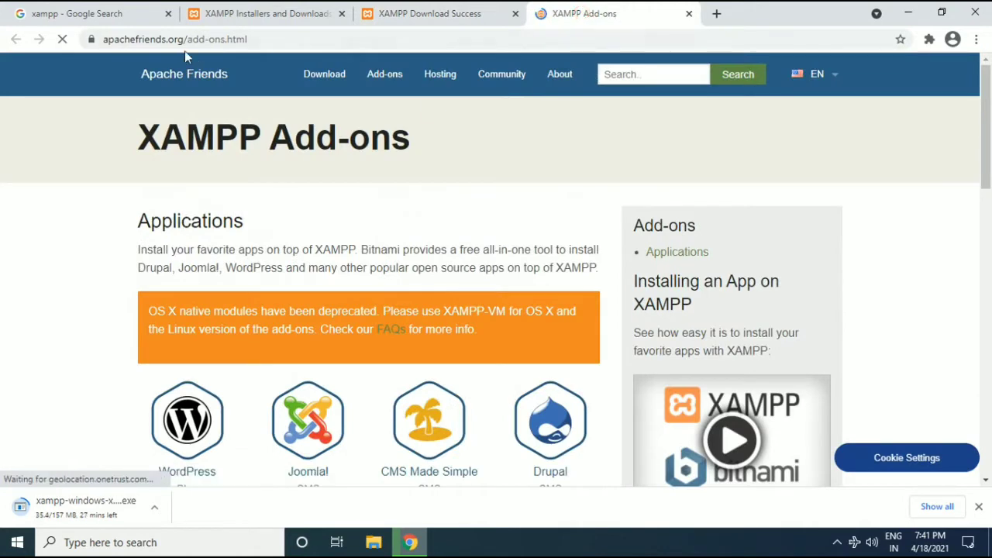
# Look through the applications offered on the XAMPP Add-ons page, from WordPress to the end of the list
pyautogui.scroll(-3, 285, 328)
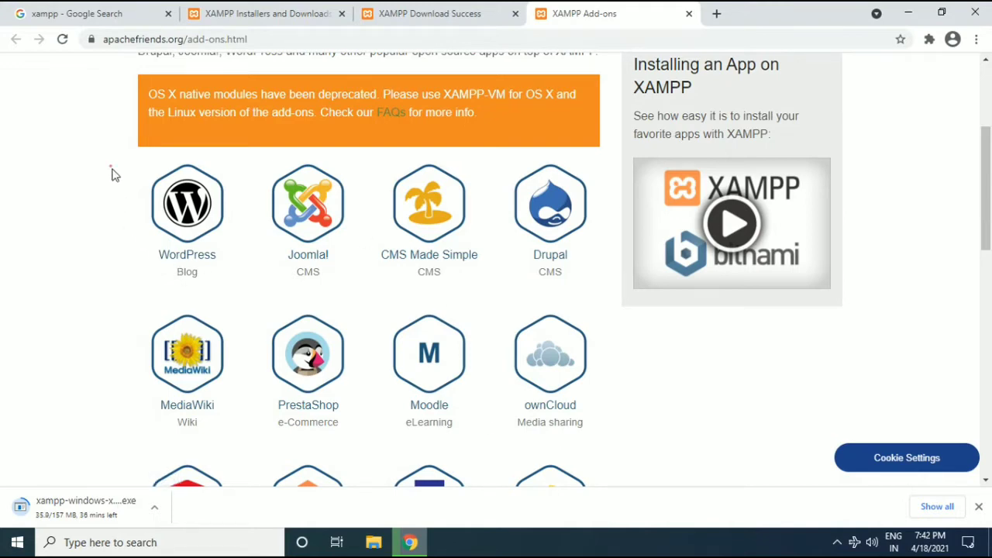
pyautogui.moveTo(111, 167); pyautogui.dragTo(223, 275)
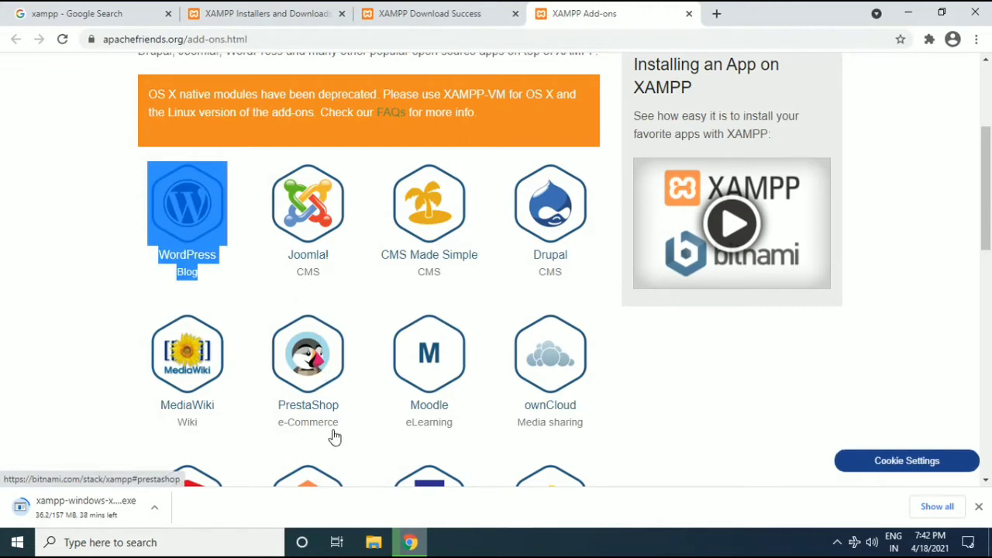
pyautogui.scroll(-2, 345, 447)
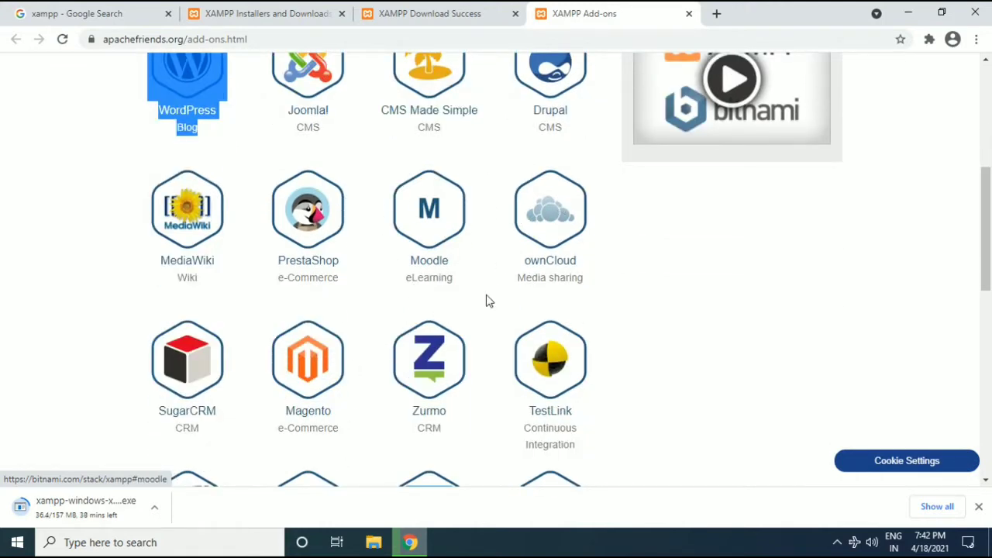
pyautogui.scroll(-3, 489, 388)
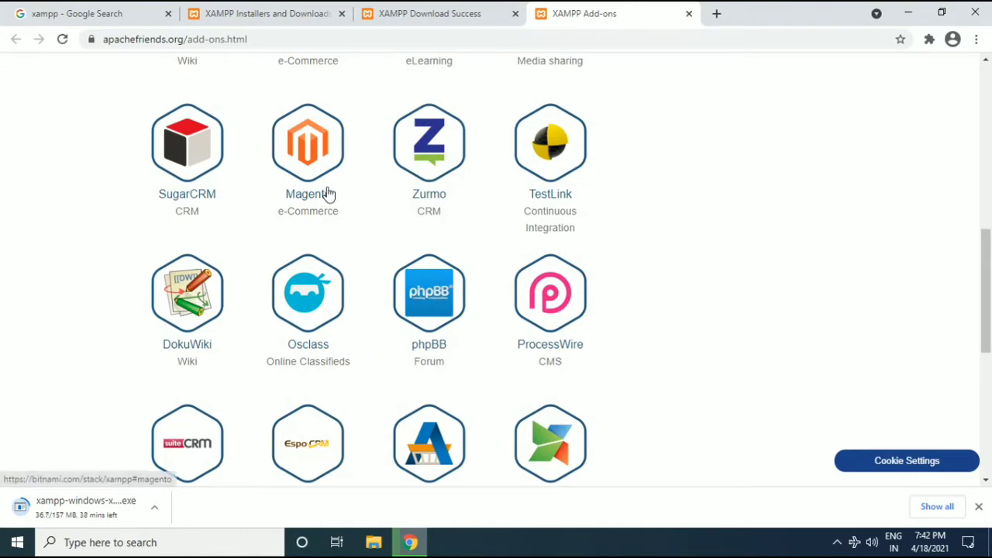
pyautogui.scroll(-3, 540, 406)
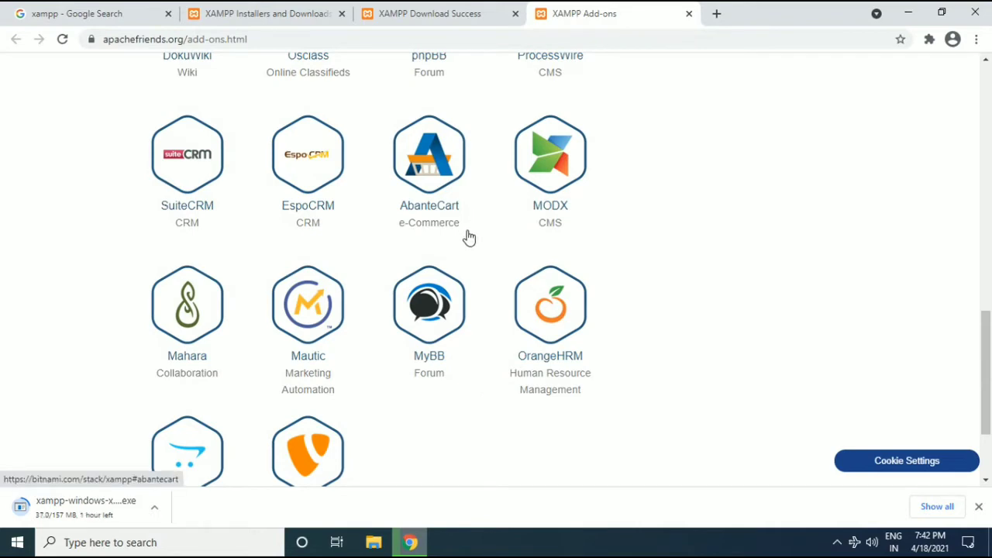
pyautogui.scroll(10, 469, 238)
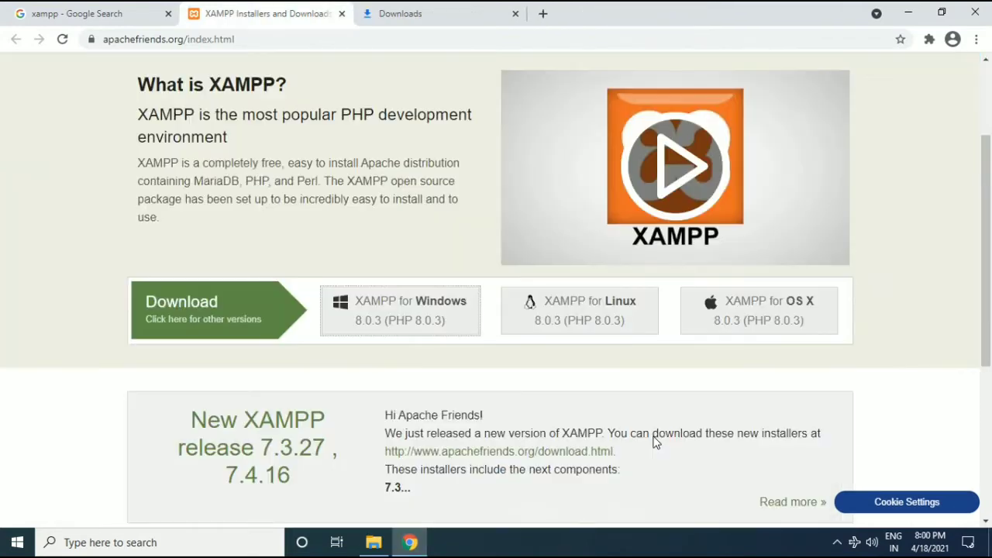
# Show the downloaded xampp-windows-x64-8.0.3-0-VS16-installer in its folder, run it and minimise the folder window
pyautogui.click(415, 13)
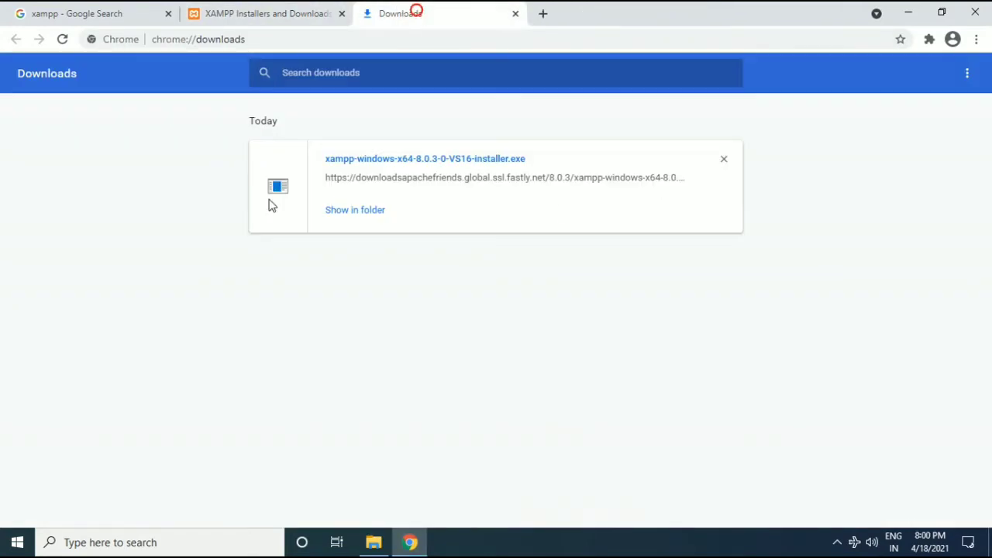
pyautogui.click(367, 215)
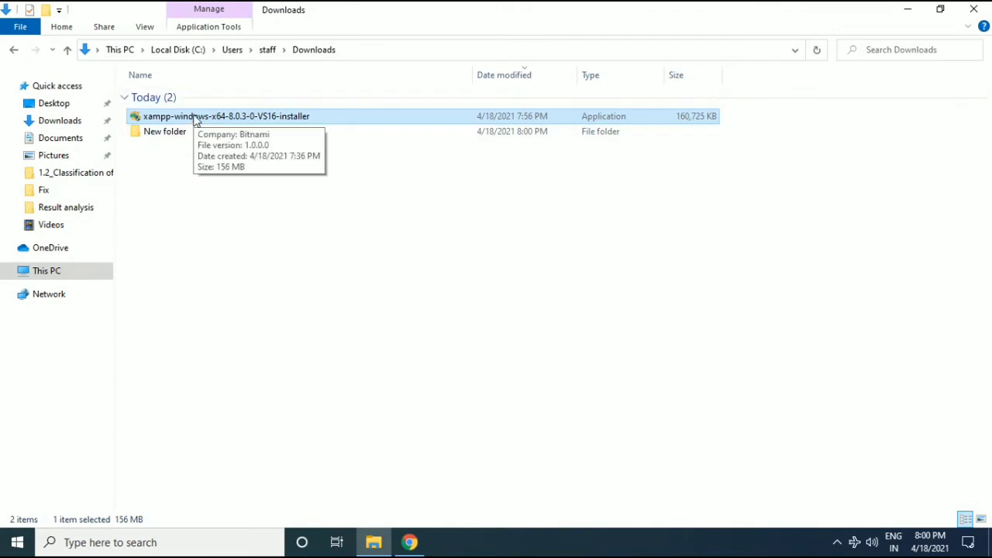
pyautogui.doubleClick(195, 119)
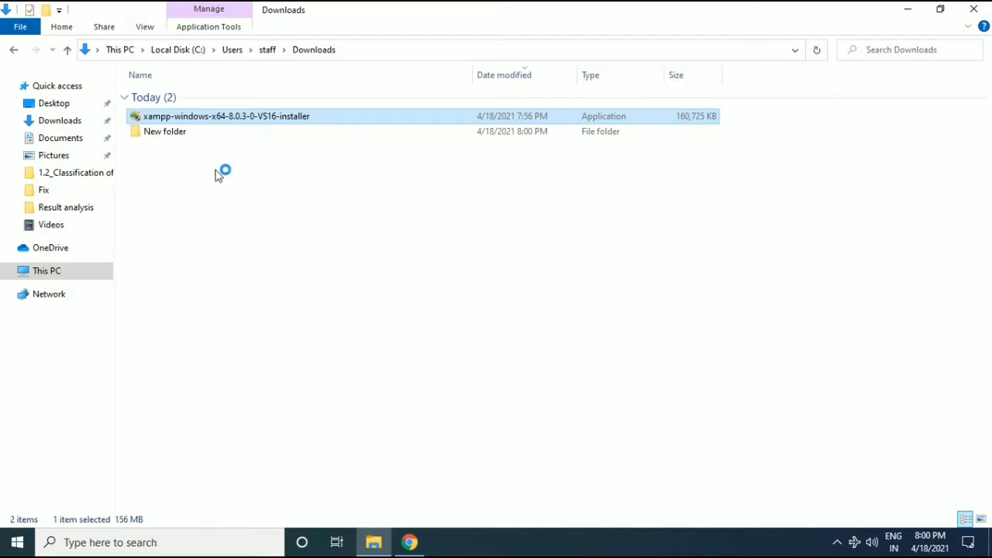
pyautogui.click(908, 10)
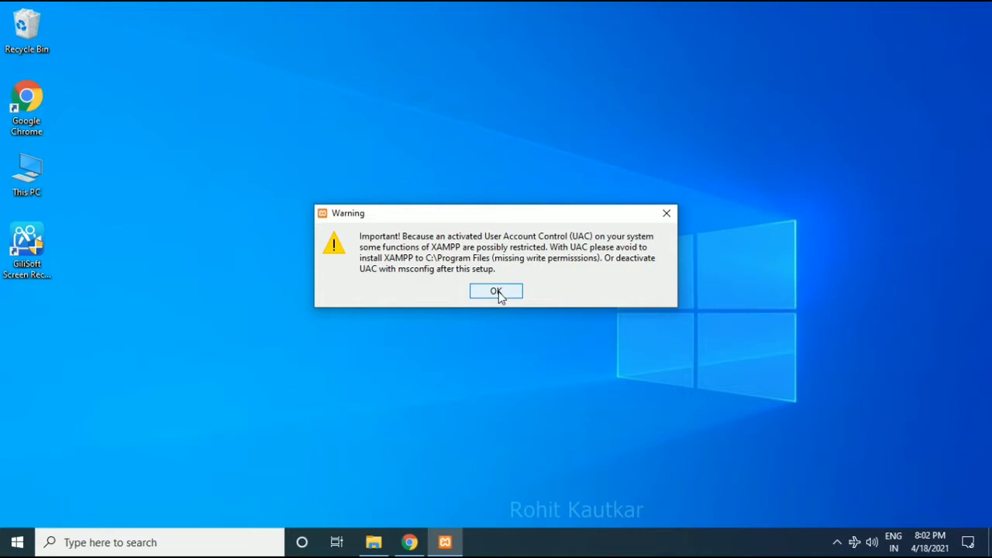
# Acknowledge the User Account Control warning and advance the XAMPP setup past the component selection
pyautogui.click(496, 291)
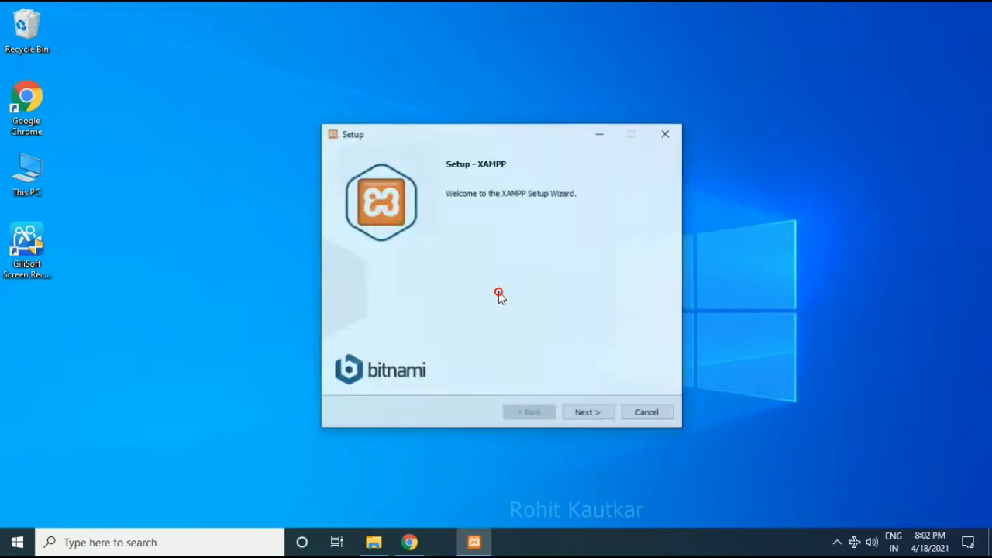
pyautogui.click(588, 412)
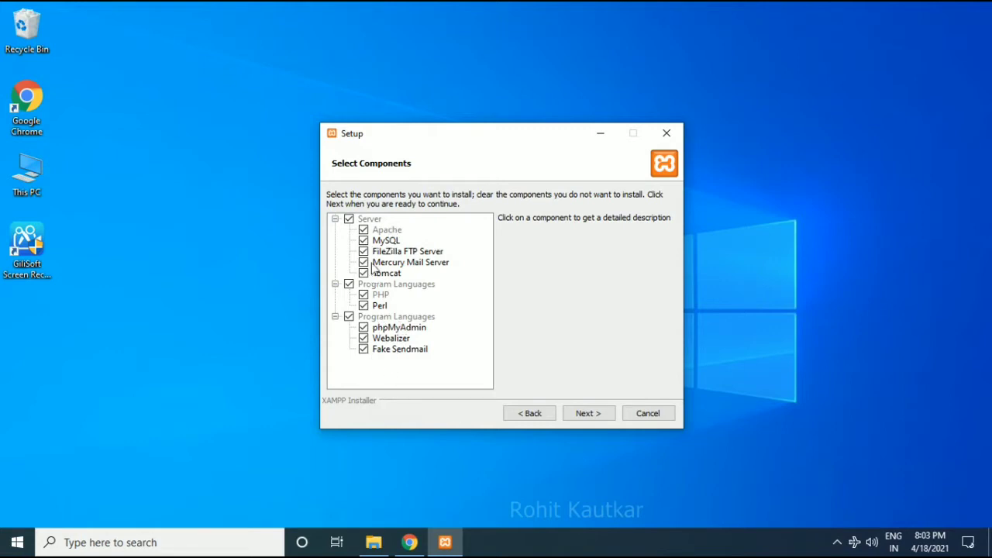
pyautogui.click(364, 328)
pyautogui.click(599, 416)
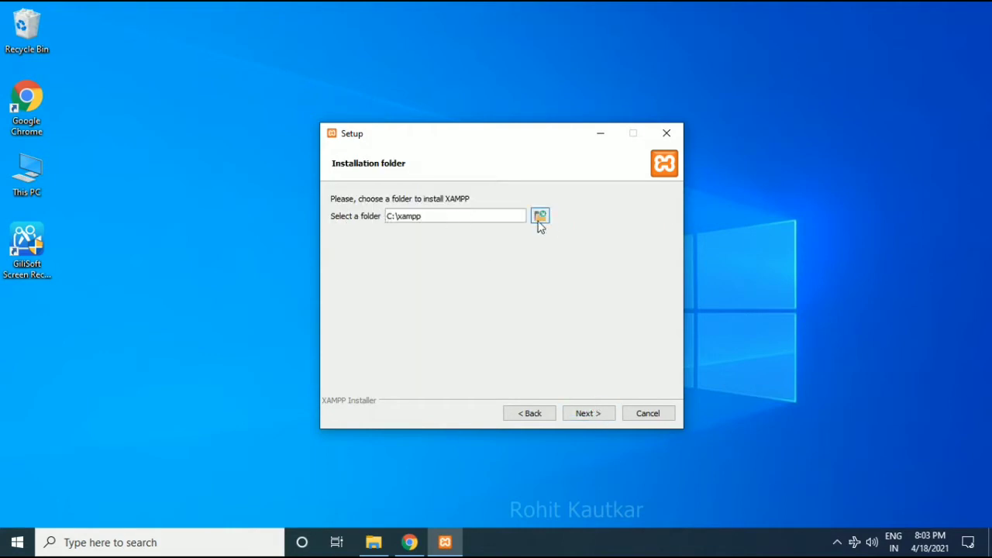
# Create a folder named xampp on the New Volume (D:) drive and choose it as the XAMPP installation folder
pyautogui.click(540, 218)
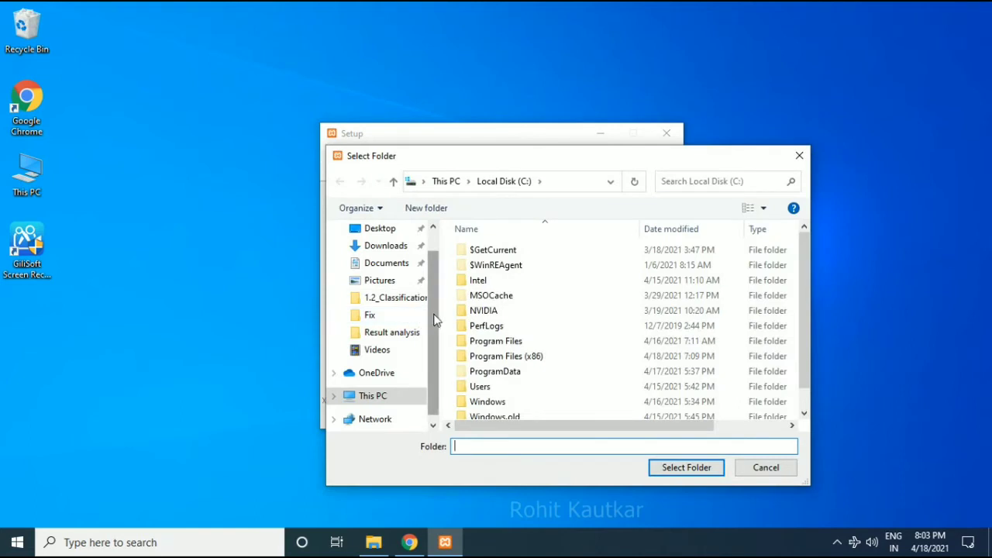
pyautogui.scroll(-1, 434, 320)
pyautogui.click(372, 378)
pyautogui.scroll(-3, 512, 348)
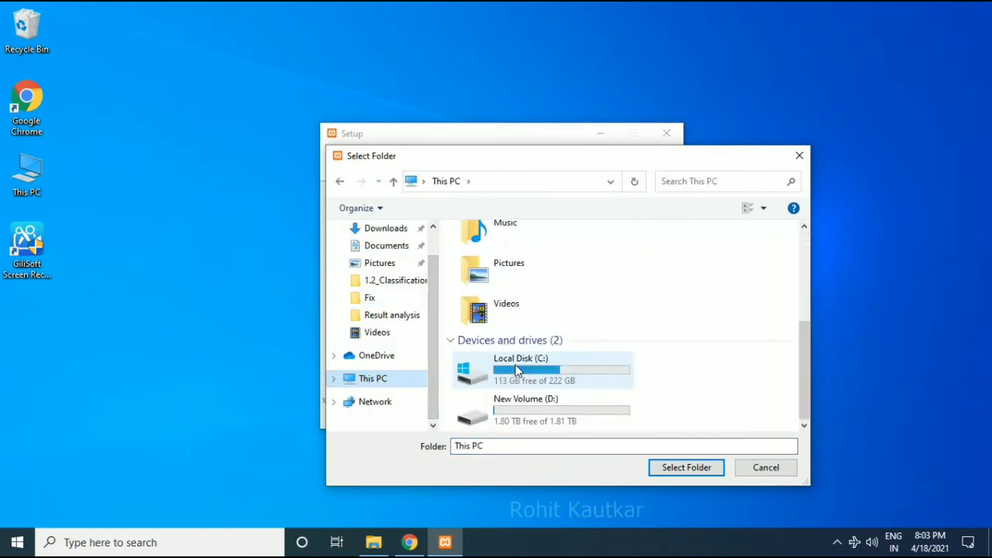
pyautogui.doubleClick(516, 411)
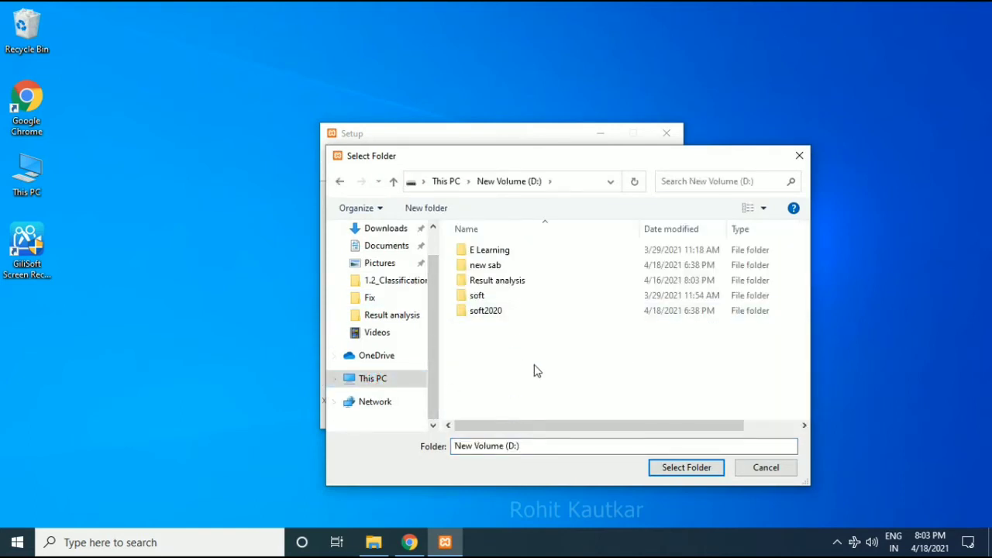
pyautogui.click(431, 209)
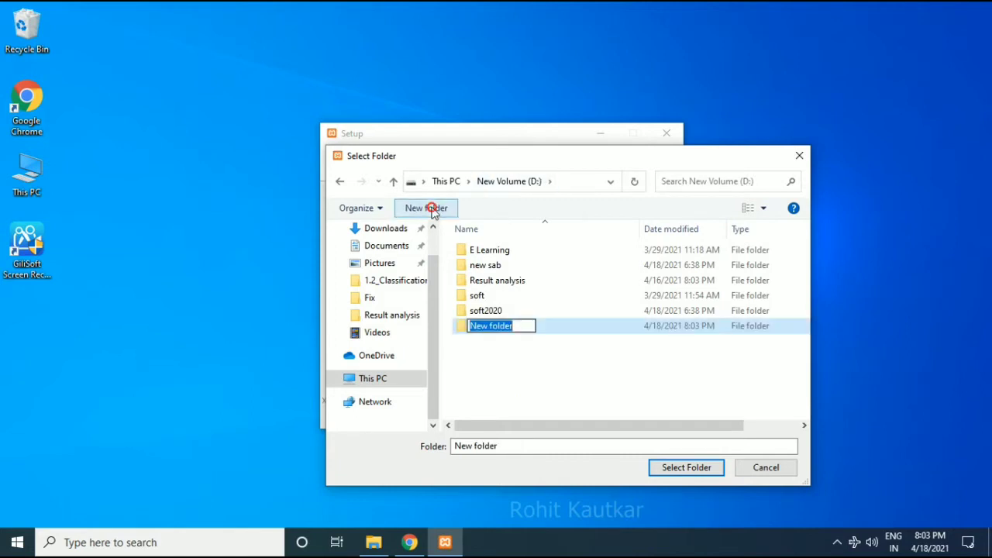
pyautogui.write('xampp')
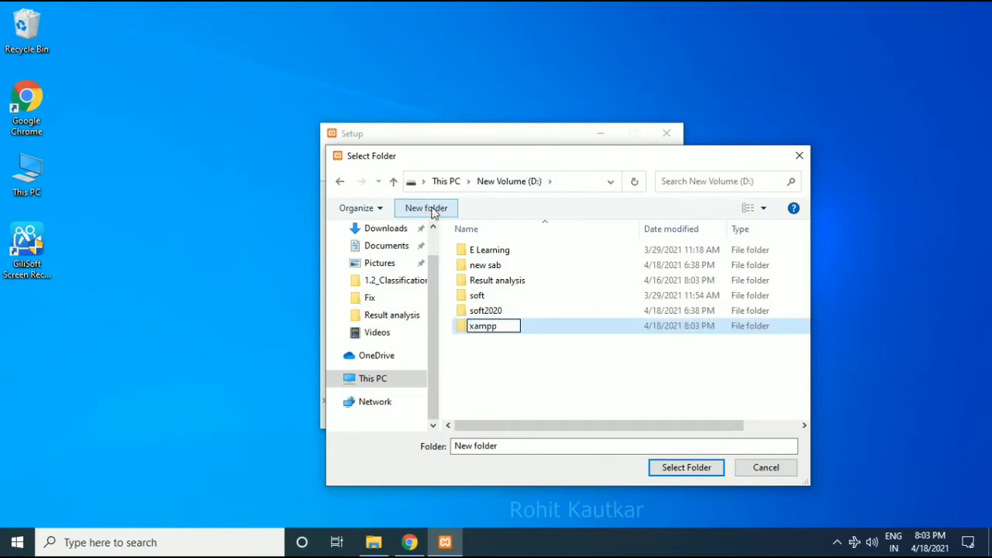
pyautogui.press('Return')
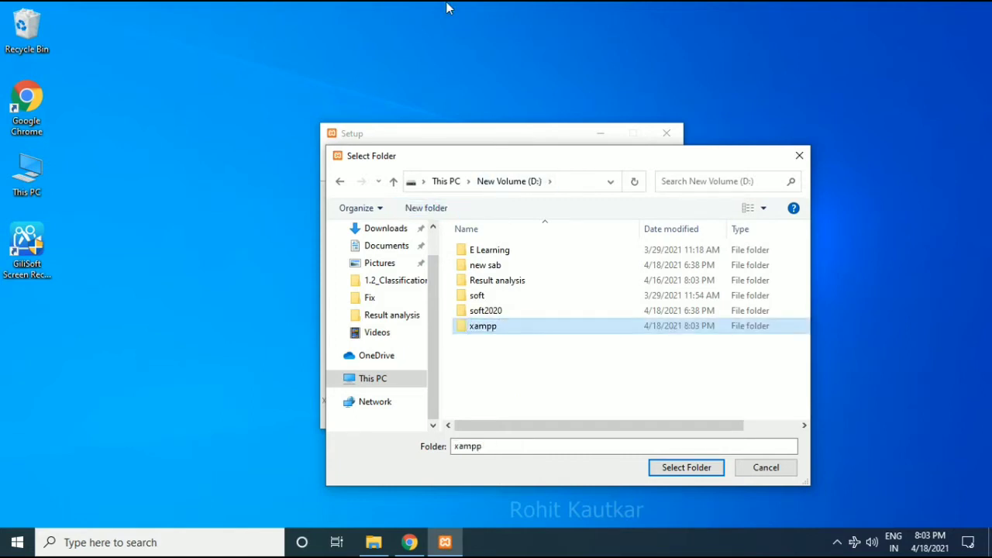
pyautogui.click(687, 468)
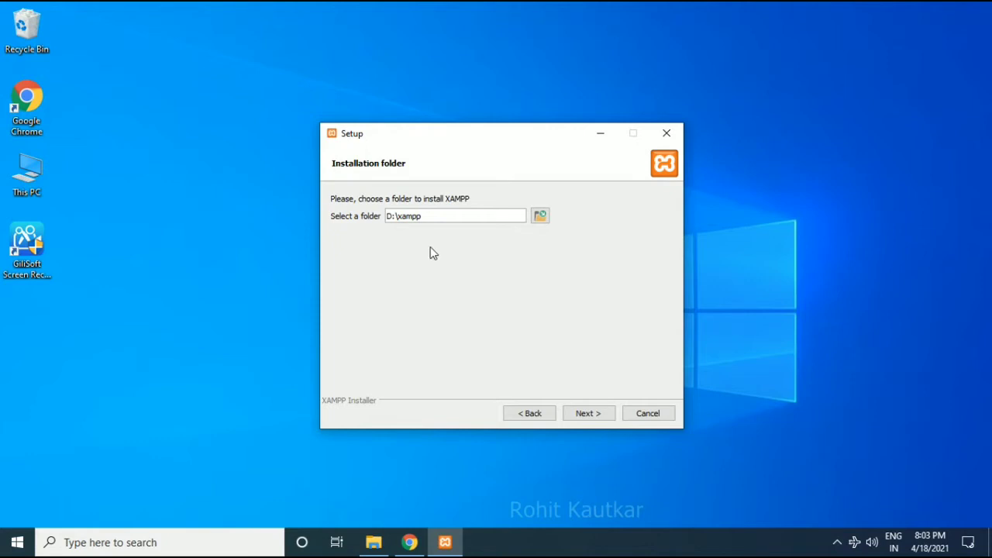
# Continue to the setup's language settings and check the XAMPP Control Panel language choices, keeping English
pyautogui.click(587, 419)
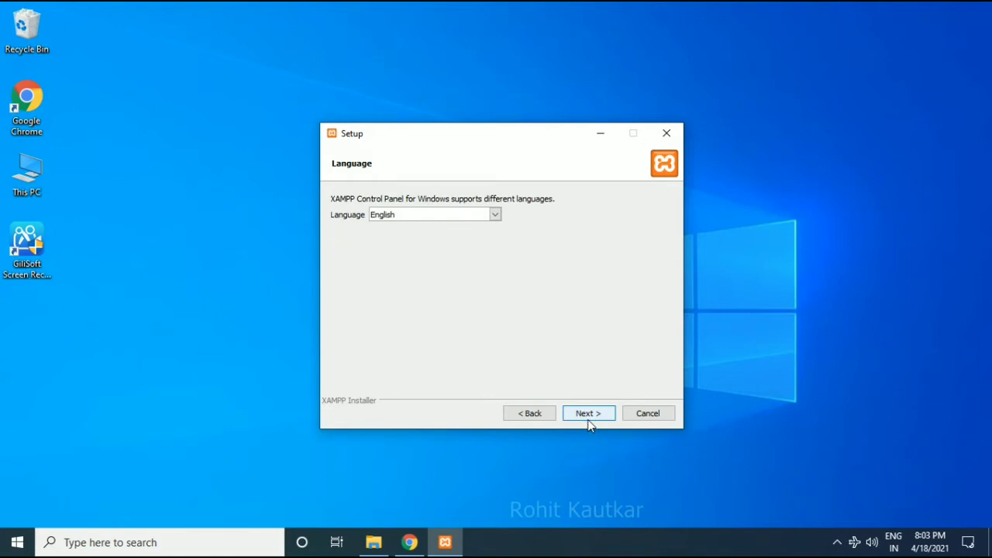
pyautogui.click(428, 215)
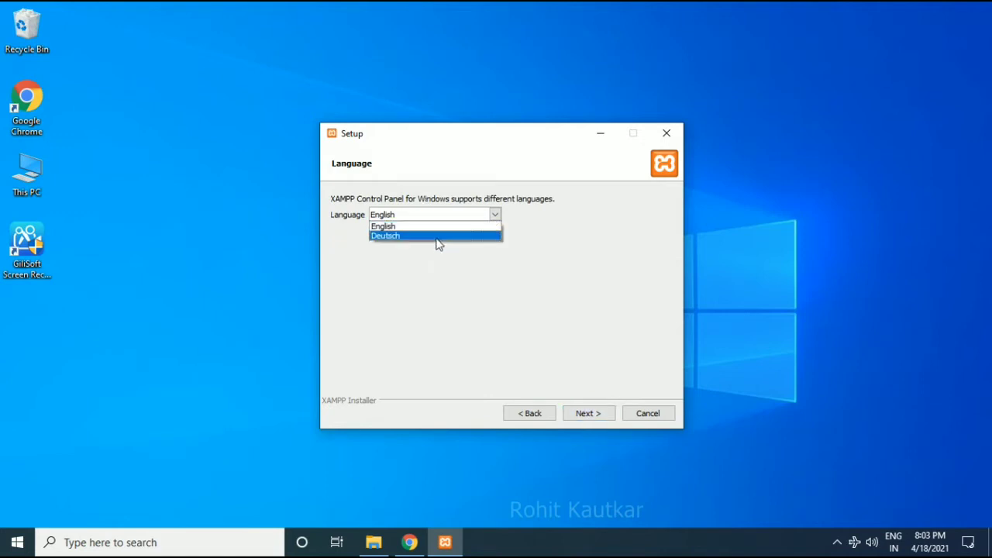
pyautogui.click(578, 219)
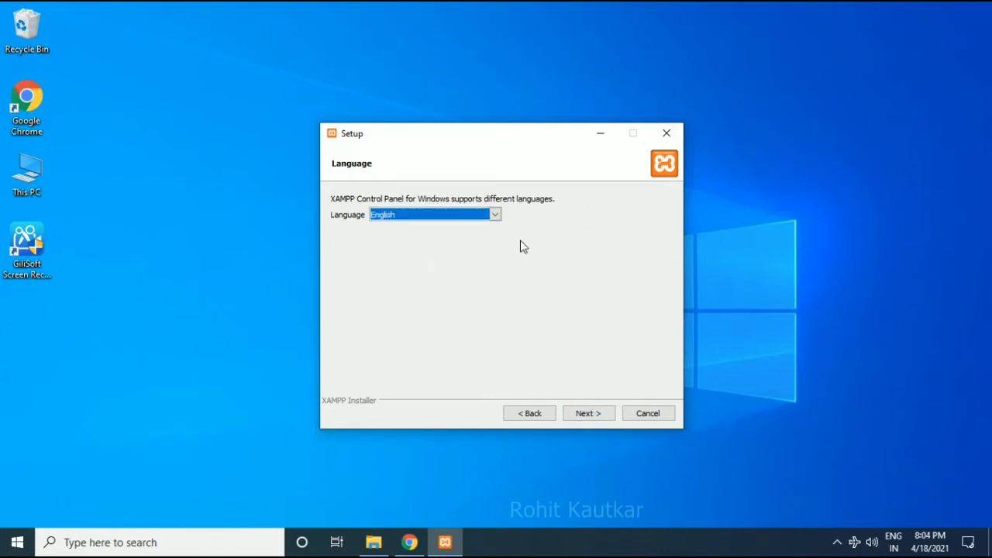
# Continue past the language and Bitnami pages, begin installing XAMPP, and close the Bitnami web page
pyautogui.click(601, 417)
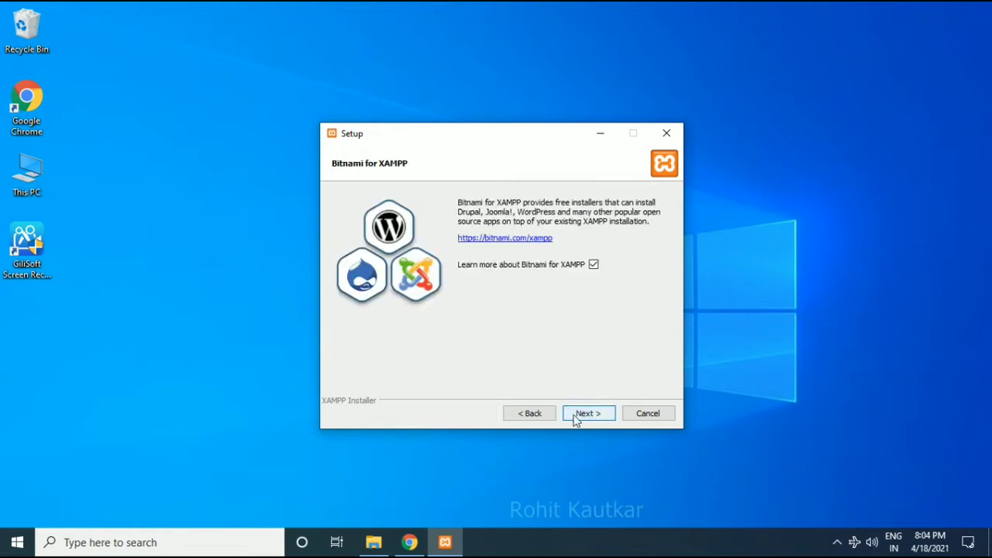
pyautogui.click(576, 417)
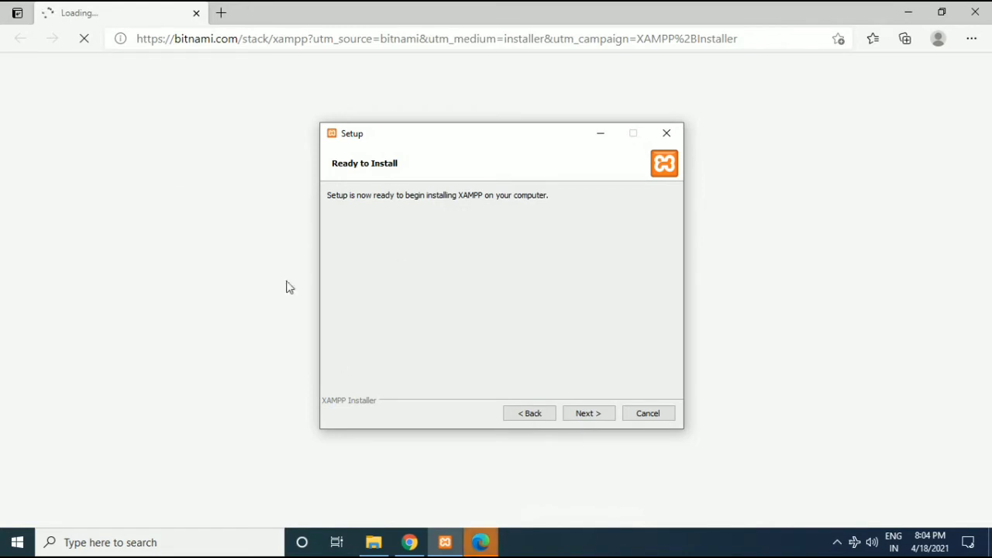
pyautogui.click(595, 417)
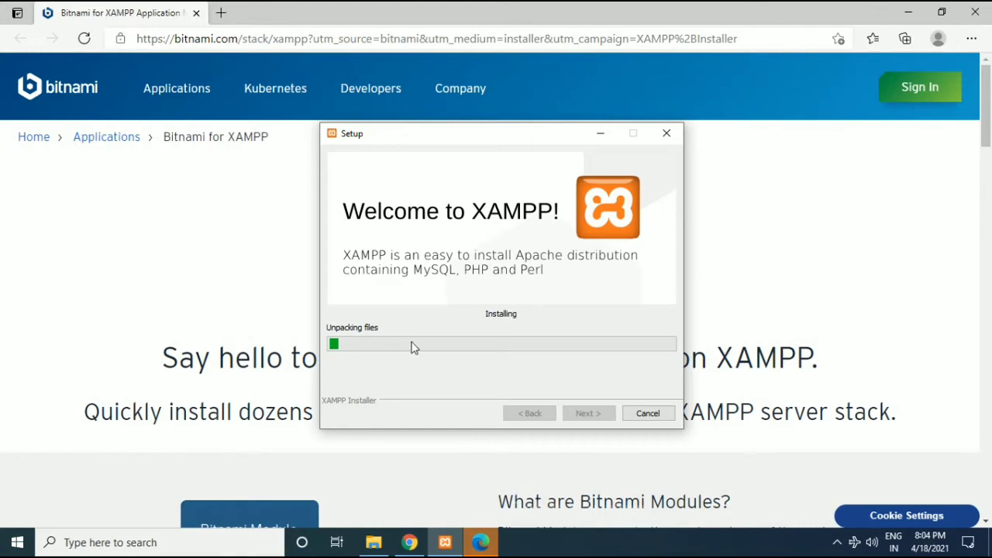
pyautogui.click(975, 12)
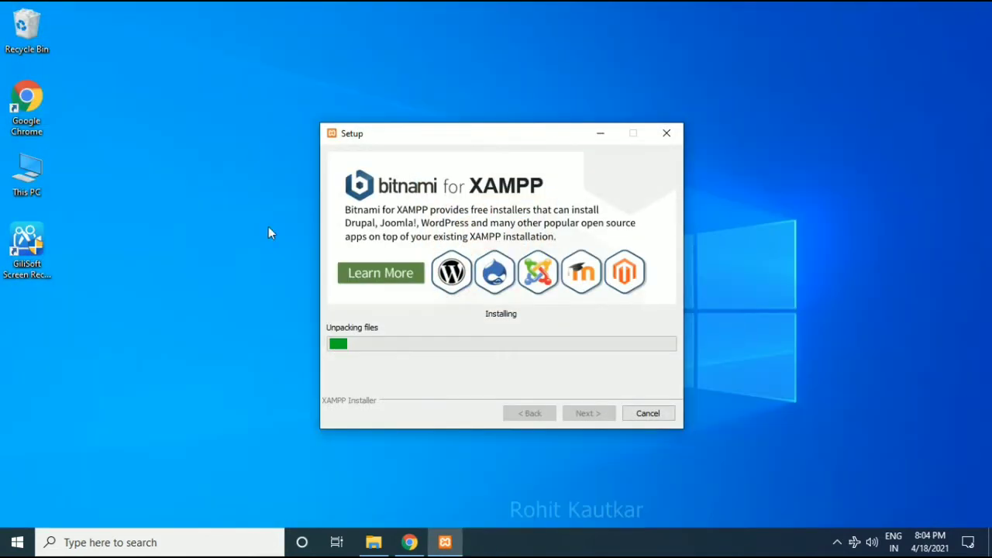
pyautogui.moveTo(465, 137); pyautogui.dragTo(425, 99)
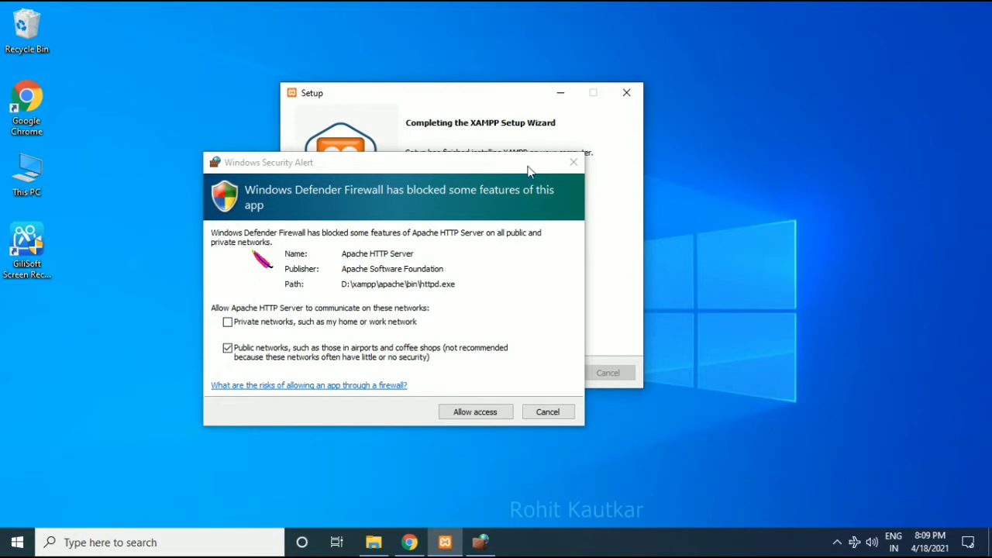
# Allow Apache HTTP Server through Windows Defender Firewall on public networks and finish the setup with the Control Panel set to start
pyautogui.moveTo(335, 165); pyautogui.dragTo(491, 116)
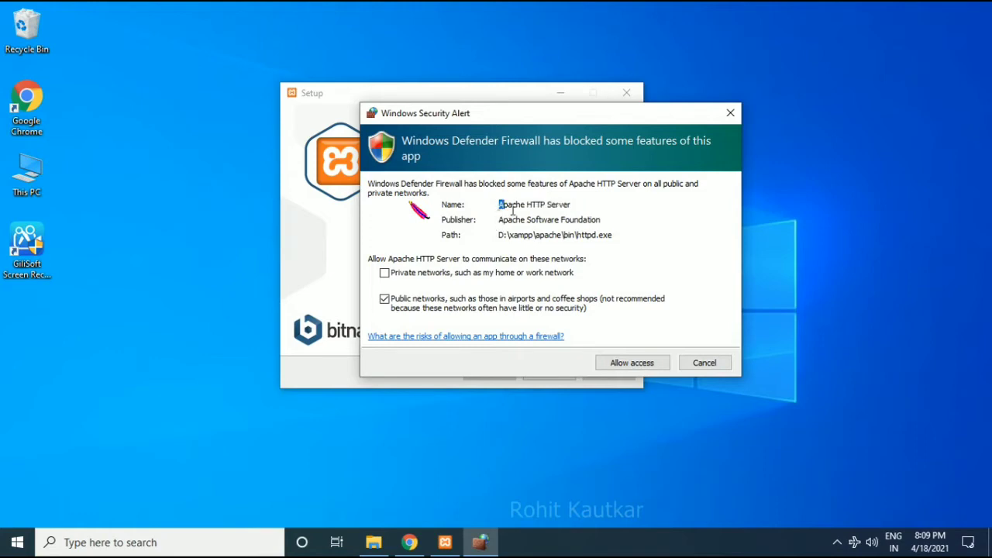
pyautogui.click(573, 204)
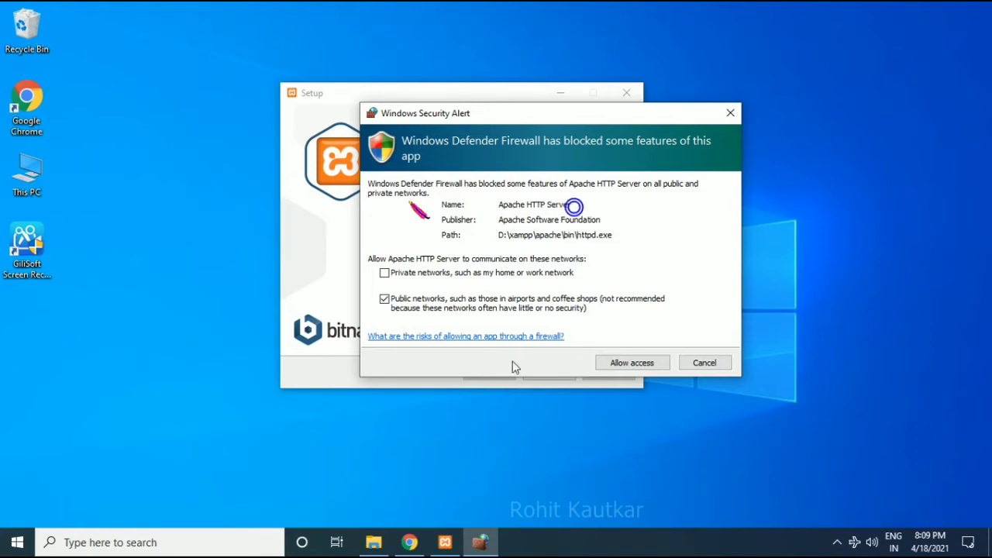
pyautogui.click(631, 364)
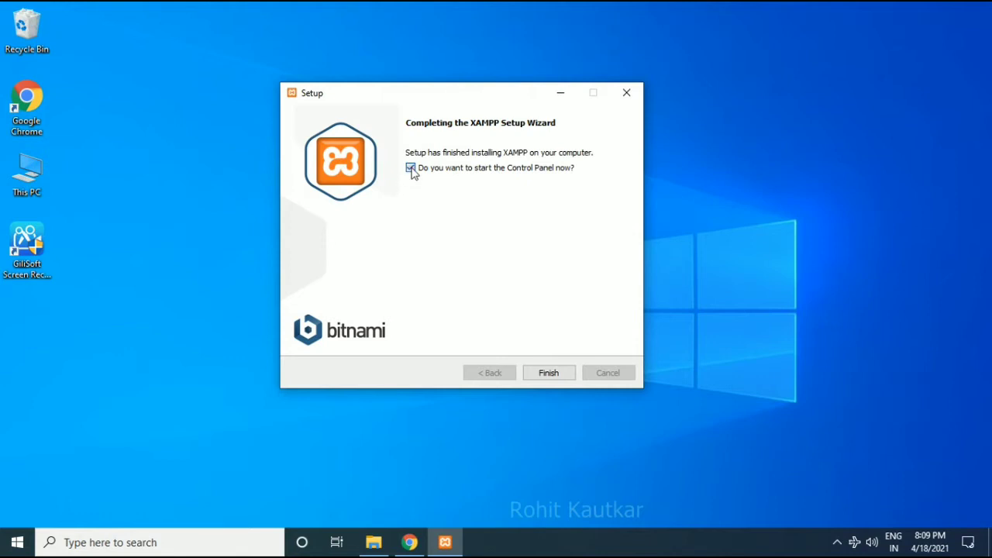
pyautogui.click(549, 376)
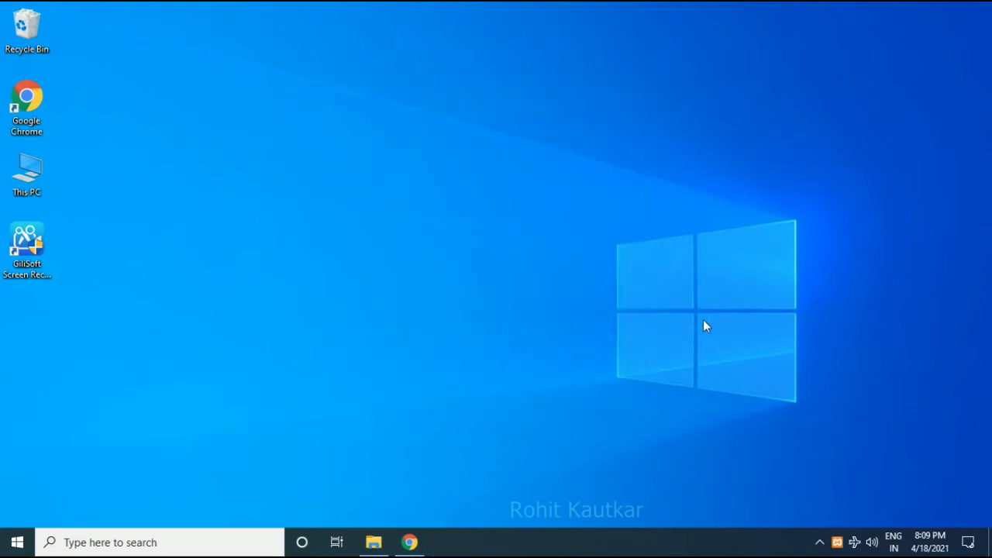
# Open the XAMPP Control Panel's general configuration and check the editor file browser without choosing another program
pyautogui.click(837, 543)
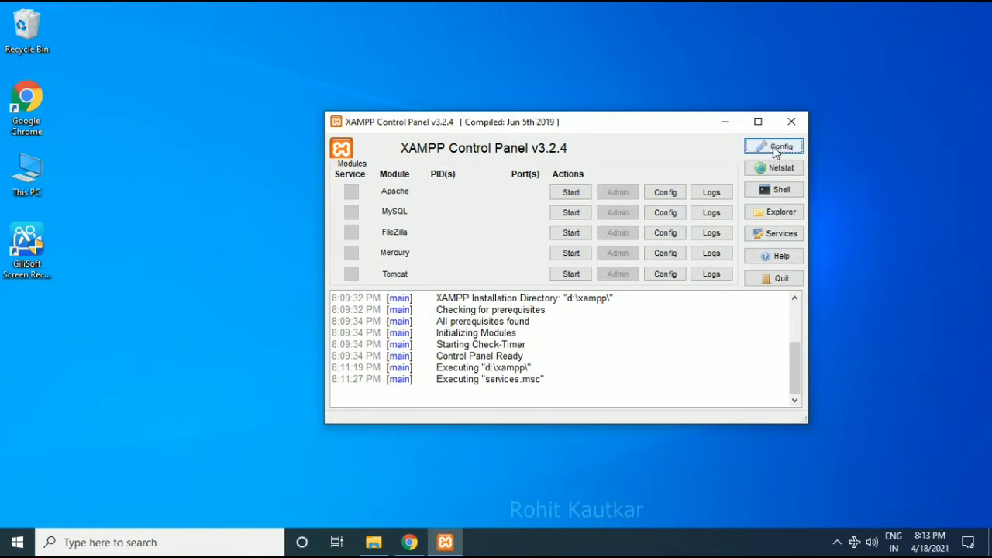
pyautogui.click(775, 148)
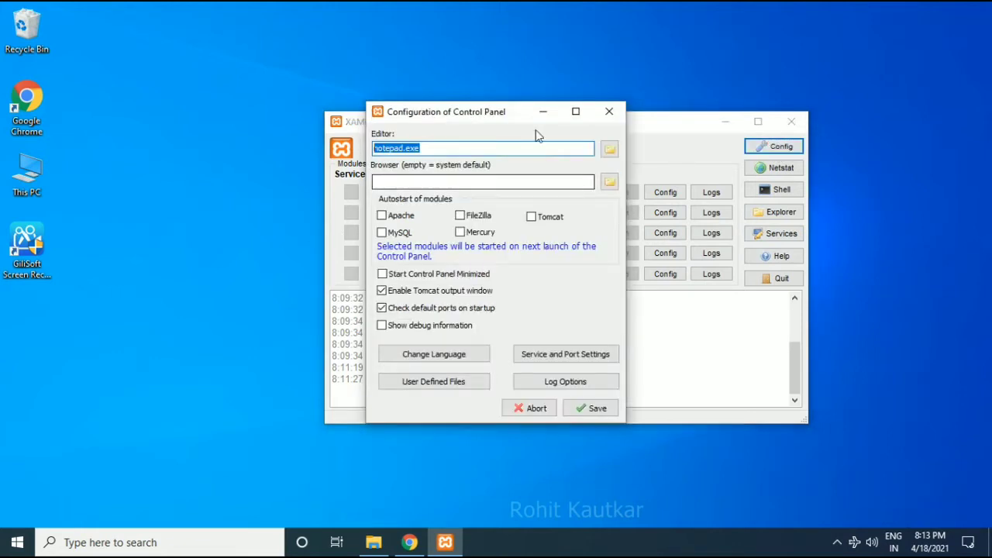
pyautogui.moveTo(618, 80); pyautogui.dragTo(671, 81)
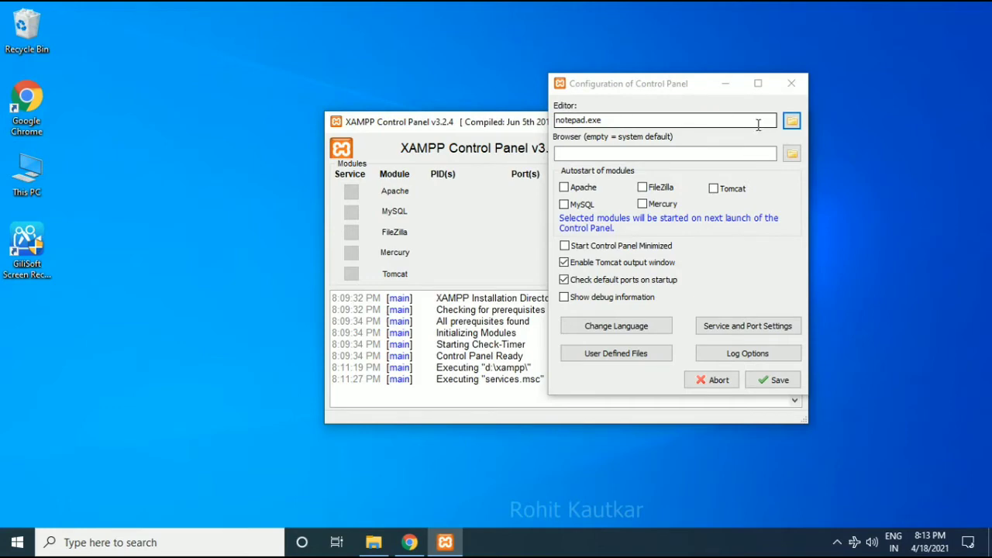
pyautogui.click(792, 120)
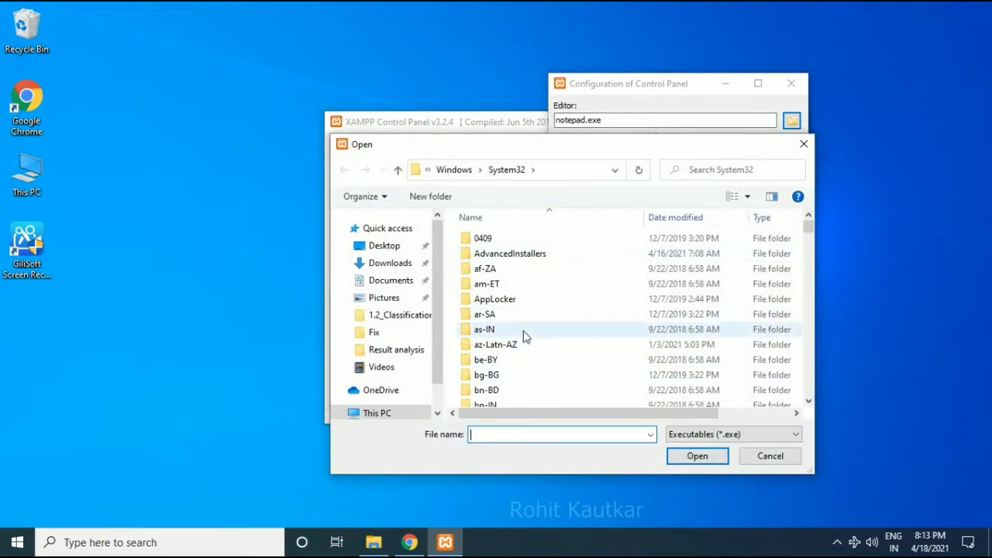
pyautogui.click(770, 456)
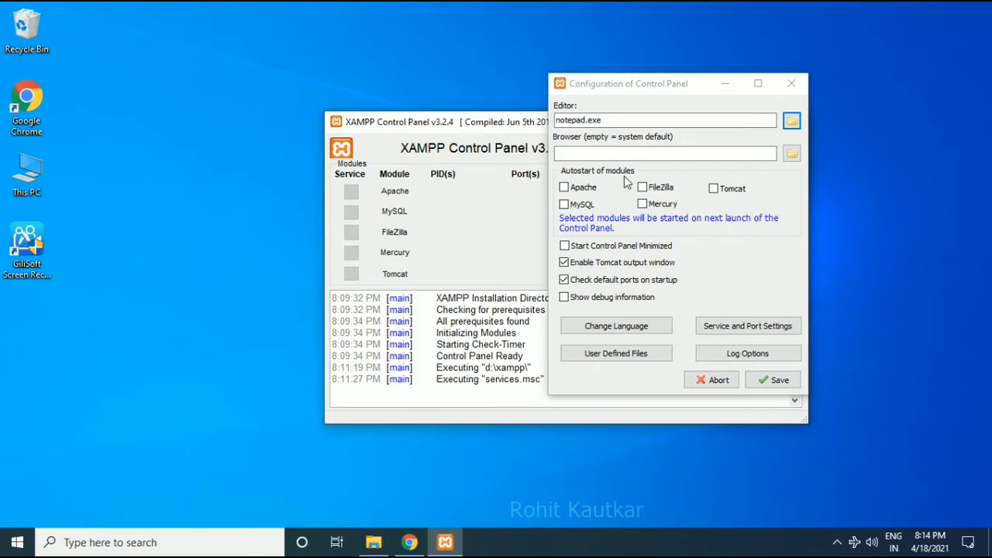
# Enable autostart for Apache and MySQL along with debug information, and check the language choices without changing them
pyautogui.click(564, 188)
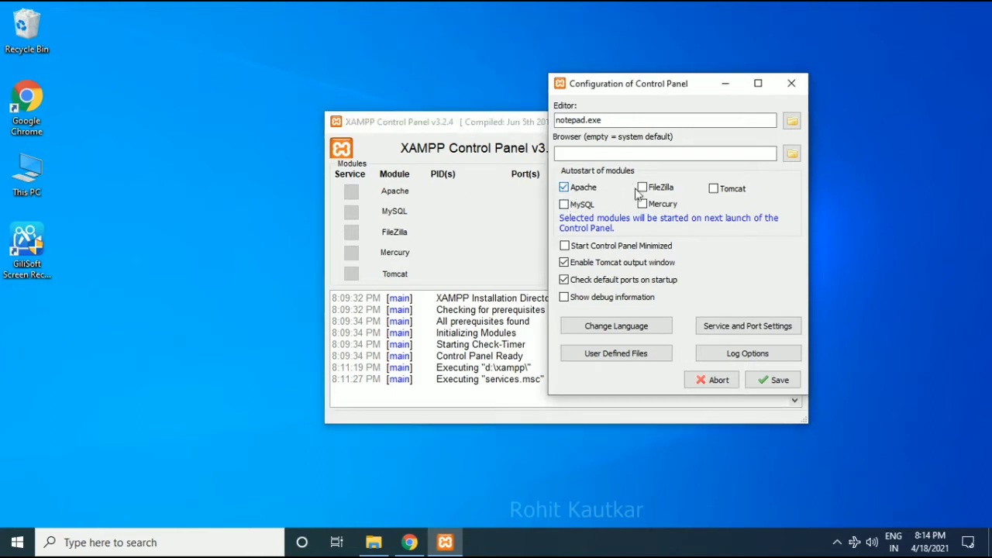
pyautogui.click(564, 204)
pyautogui.click(565, 299)
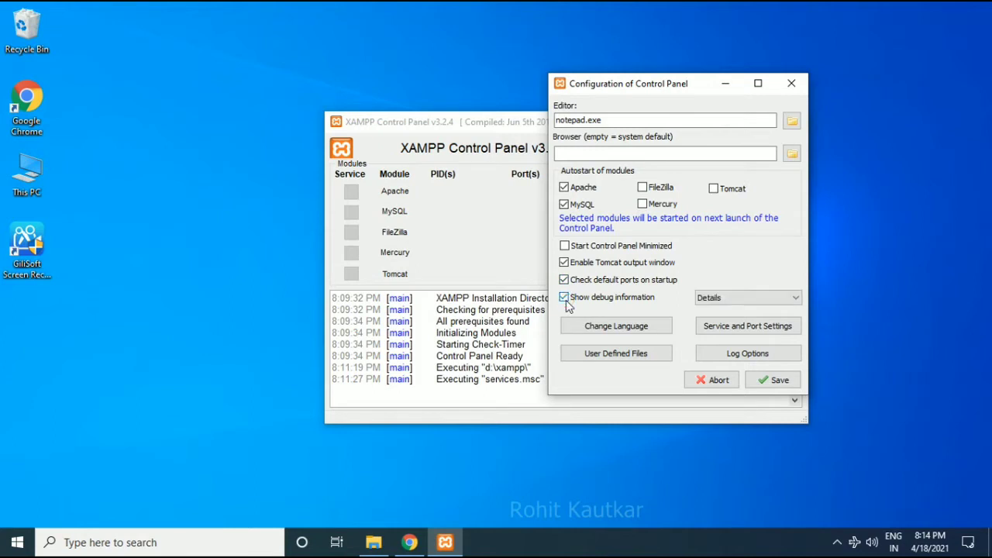
pyautogui.click(625, 327)
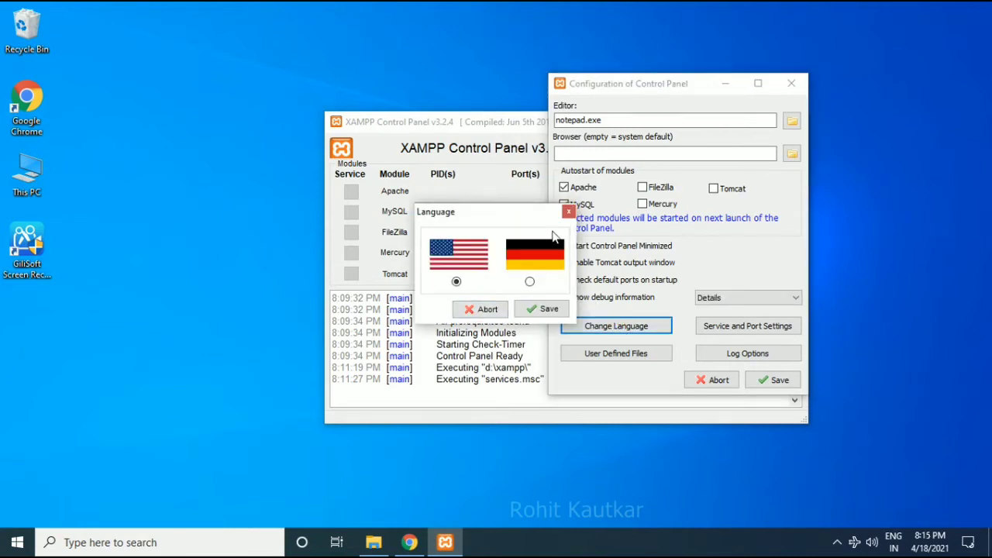
pyautogui.click(501, 311)
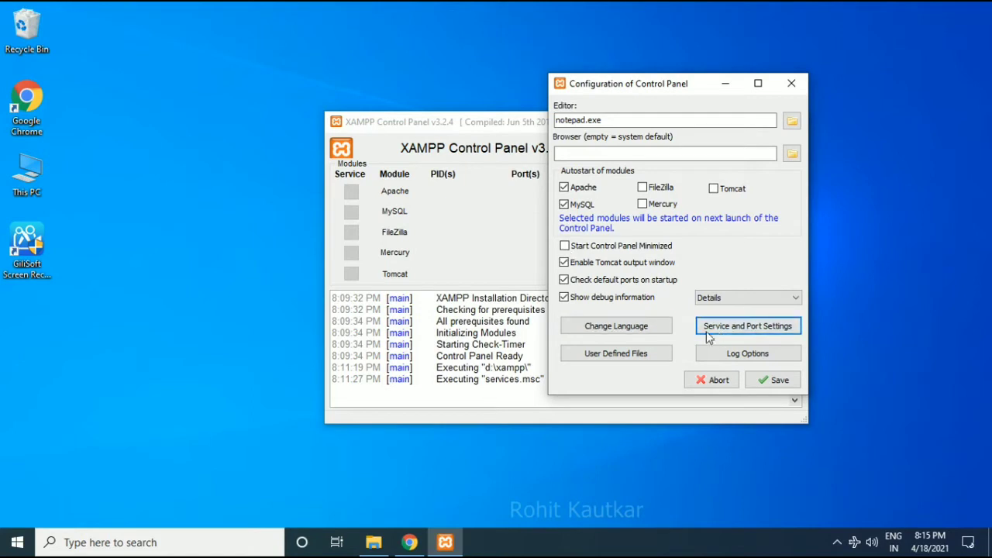
# Examine the service names and default ports of Apache and MySQL in the Service and Port Settings
pyautogui.click(748, 329)
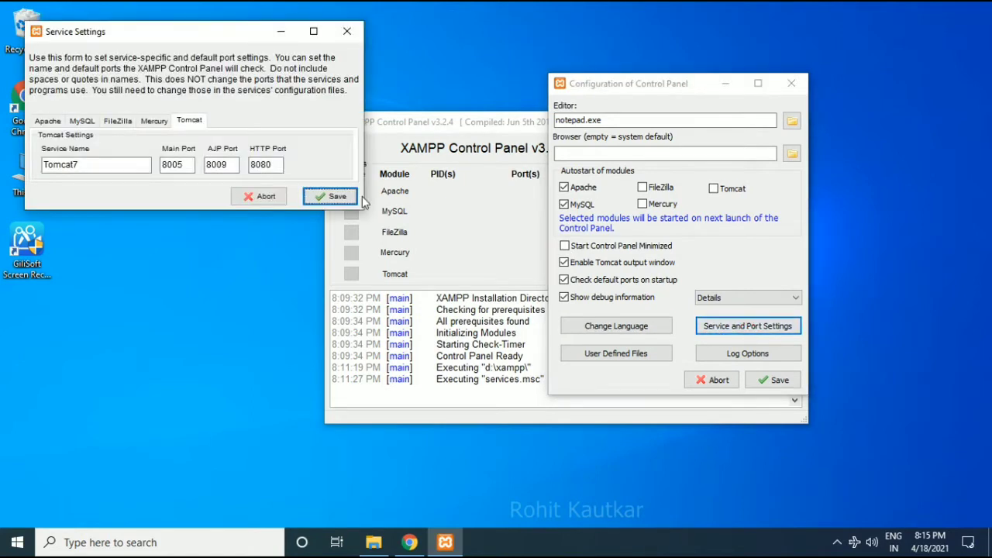
pyautogui.moveTo(182, 34); pyautogui.dragTo(385, 34)
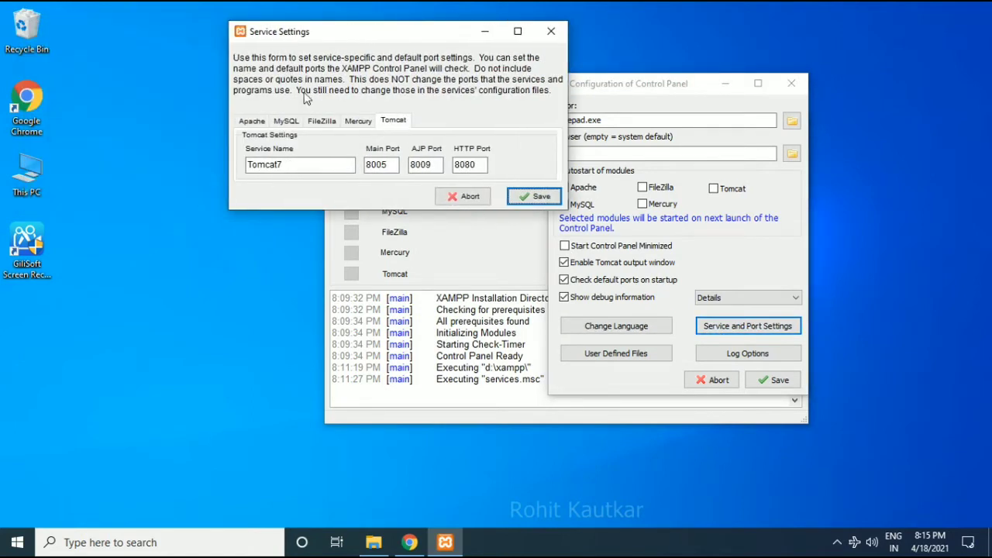
pyautogui.click(252, 120)
pyautogui.moveTo(297, 164); pyautogui.dragTo(226, 163)
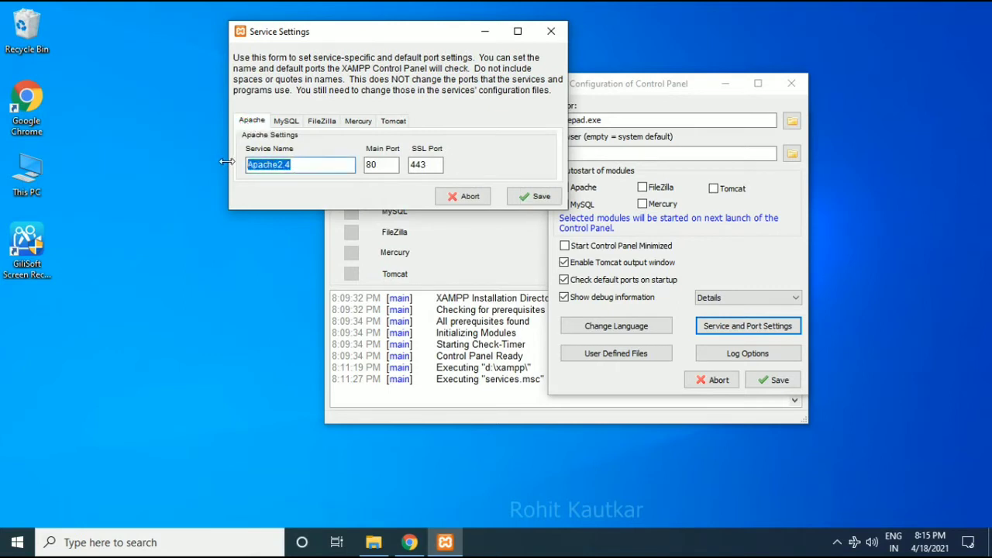
pyautogui.moveTo(392, 164); pyautogui.dragTo(351, 166)
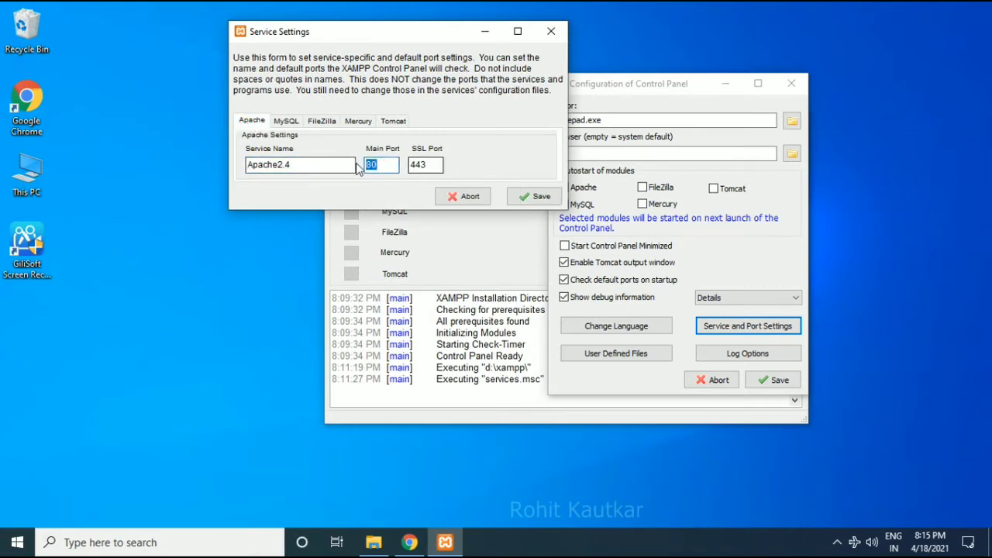
pyautogui.click(286, 120)
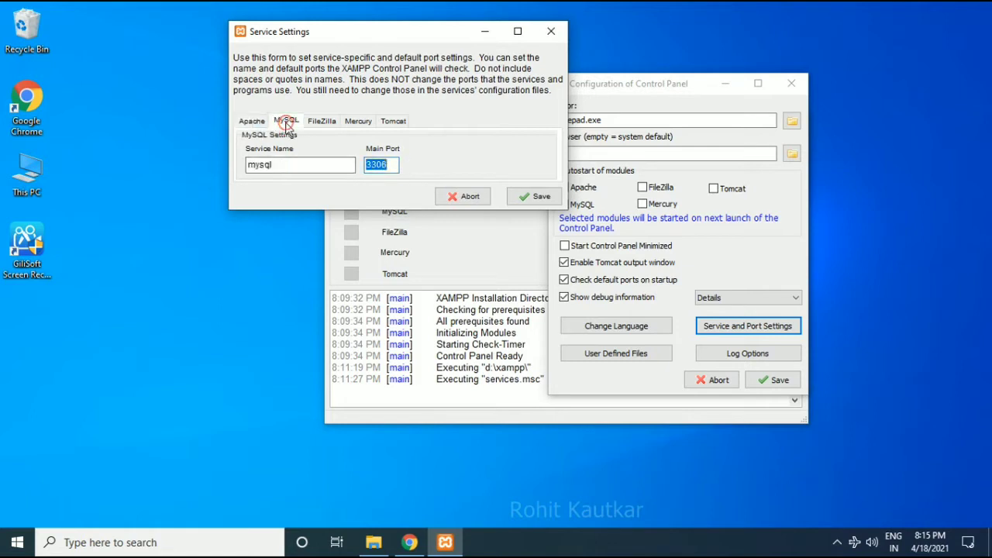
pyautogui.click(253, 121)
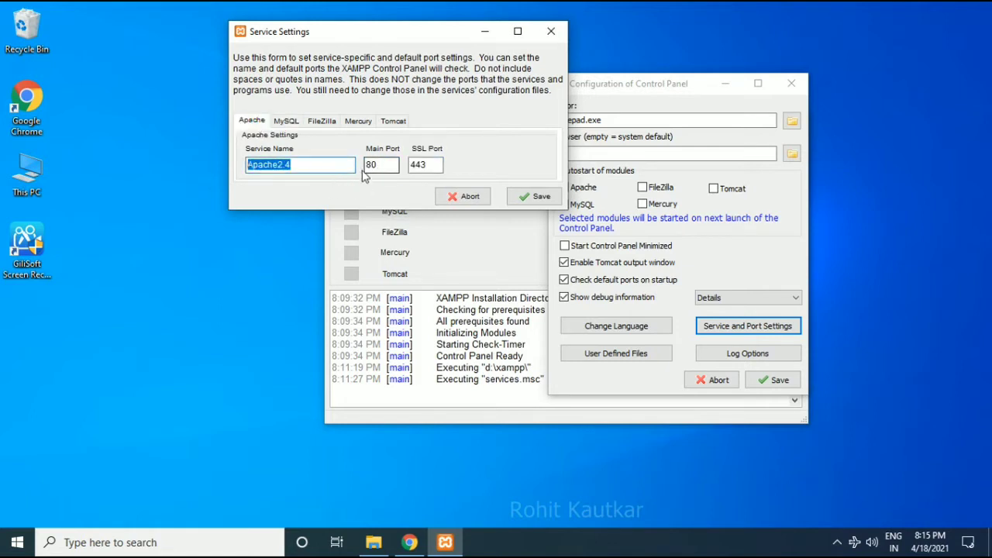
pyautogui.moveTo(392, 166); pyautogui.dragTo(349, 167)
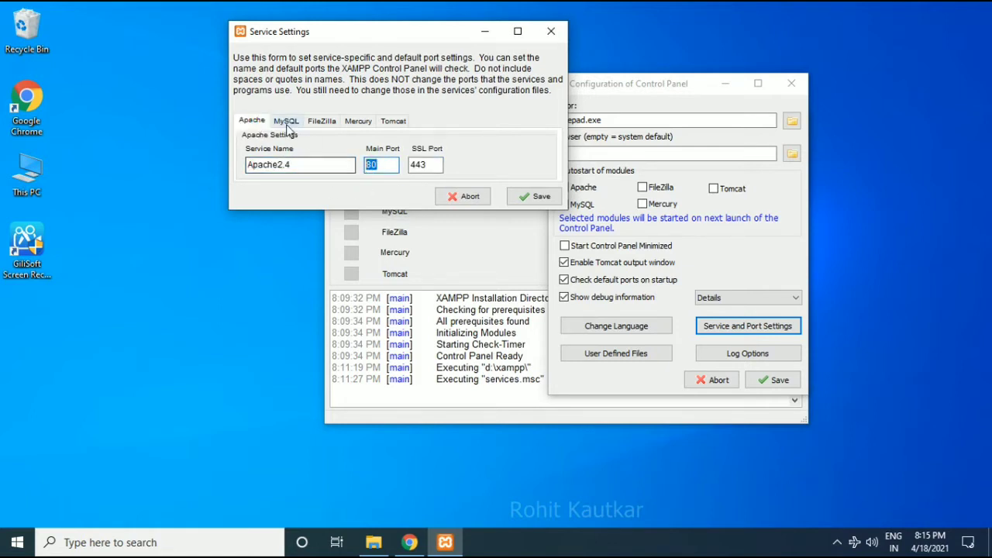
pyautogui.moveTo(431, 165); pyautogui.dragTo(413, 165)
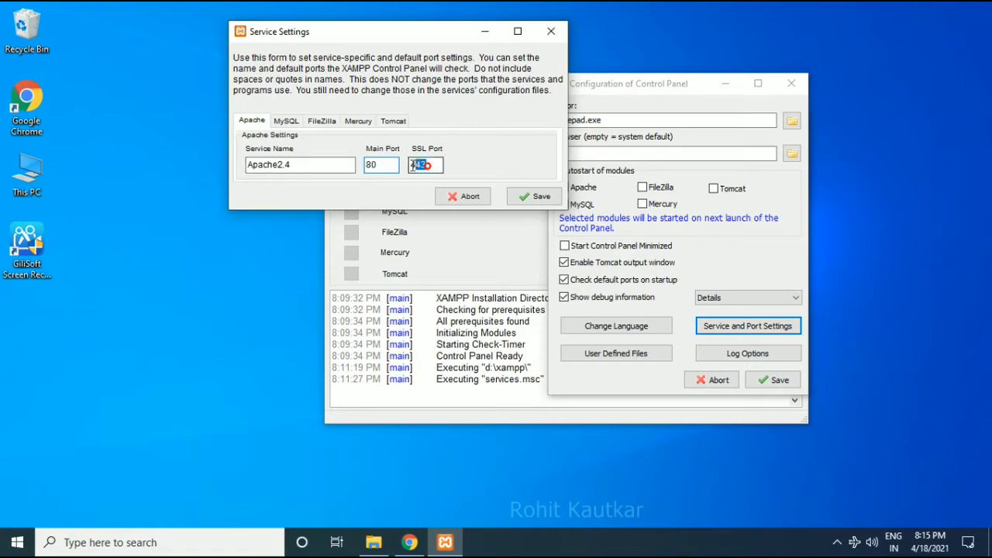
pyautogui.click(286, 122)
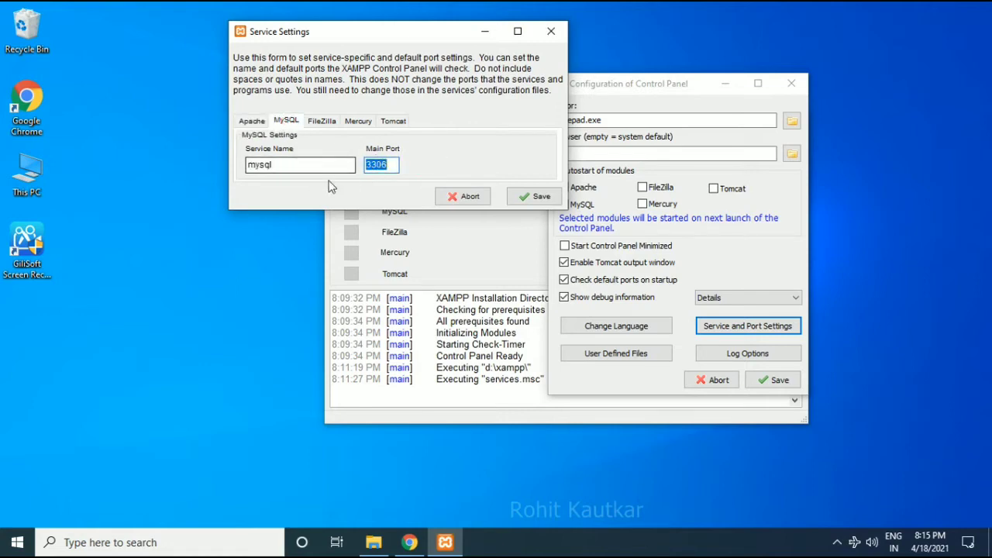
pyautogui.click(391, 164)
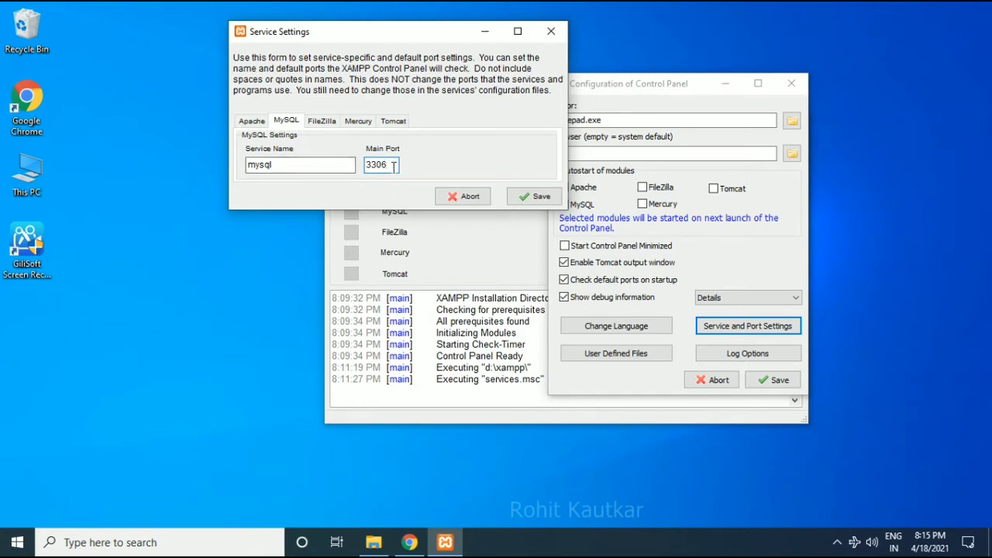
# Review the default ports of FileZilla, Mercury and Tomcat, return to Apache's, and close the service settings without saving
pyautogui.click(324, 122)
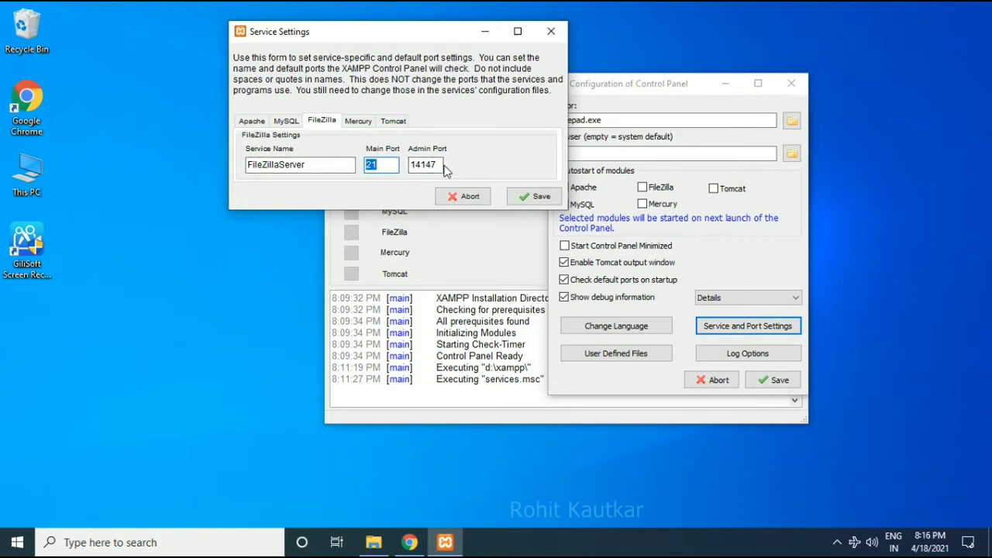
pyautogui.click(369, 126)
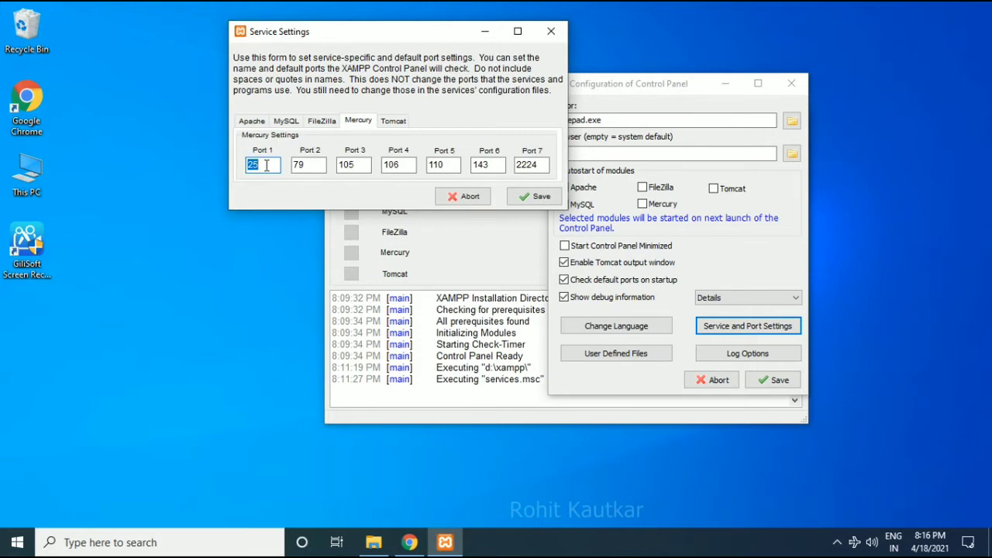
pyautogui.click(393, 121)
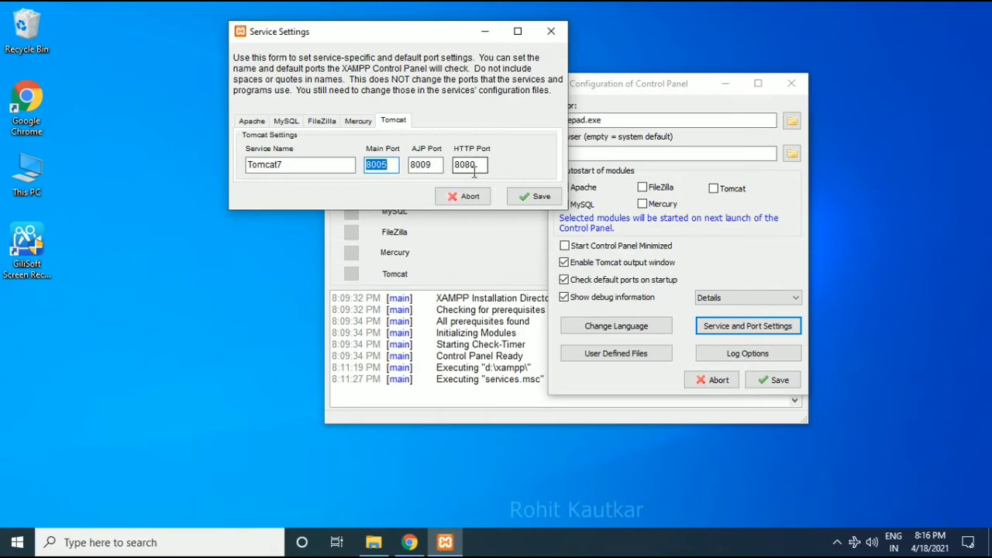
pyautogui.click(253, 121)
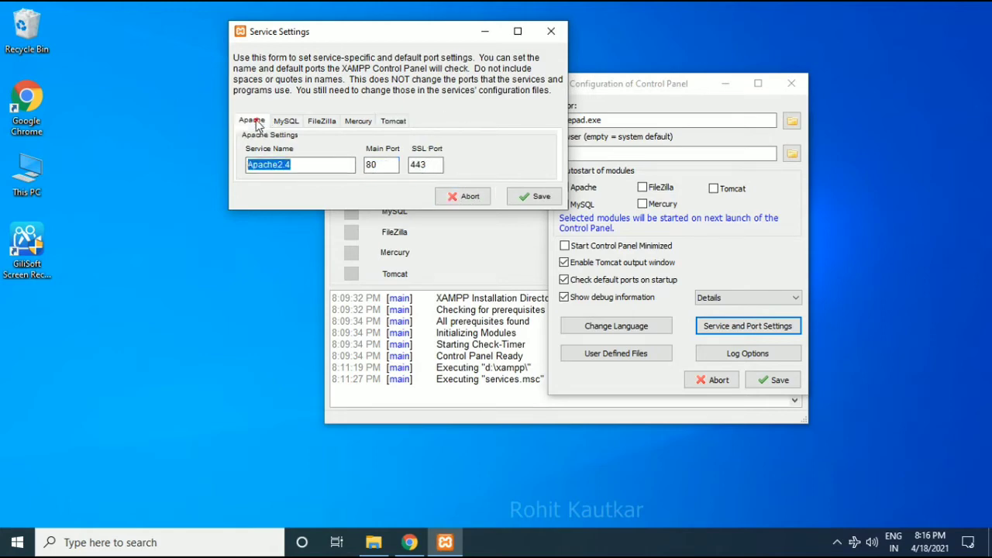
pyautogui.click(552, 34)
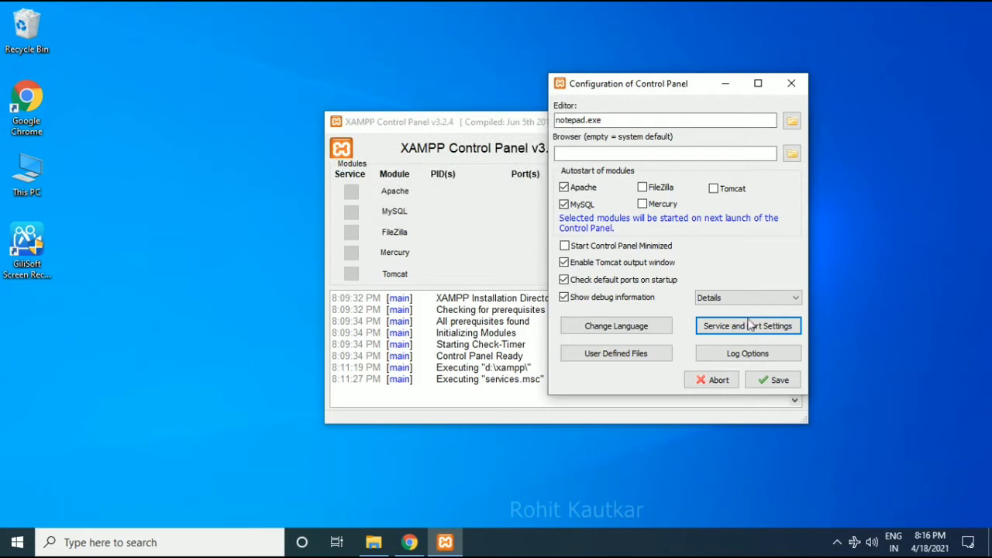
# Review the user-defined config and log file fields for Apache, MySQL and Mercury, and close them without saving
pyautogui.click(602, 357)
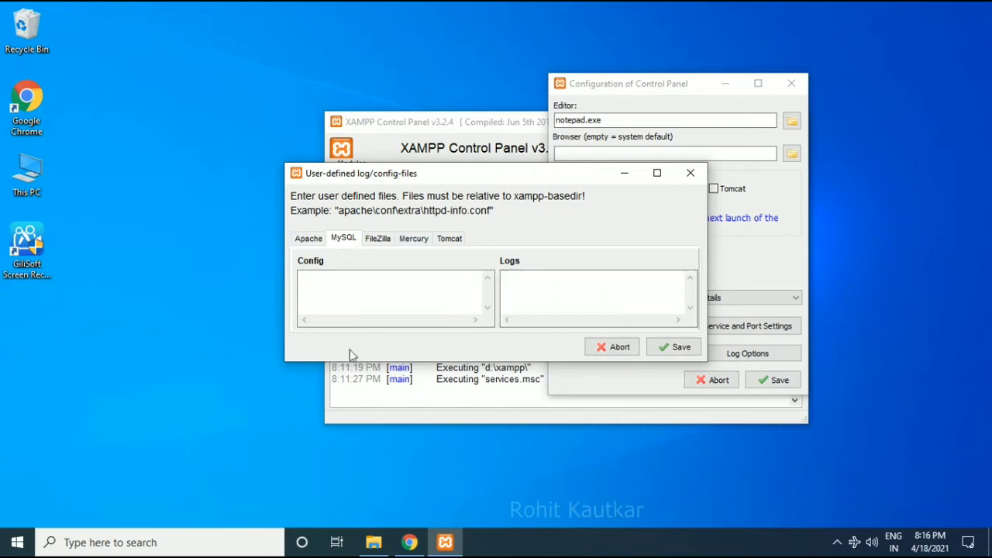
pyautogui.click(446, 305)
pyautogui.click(306, 239)
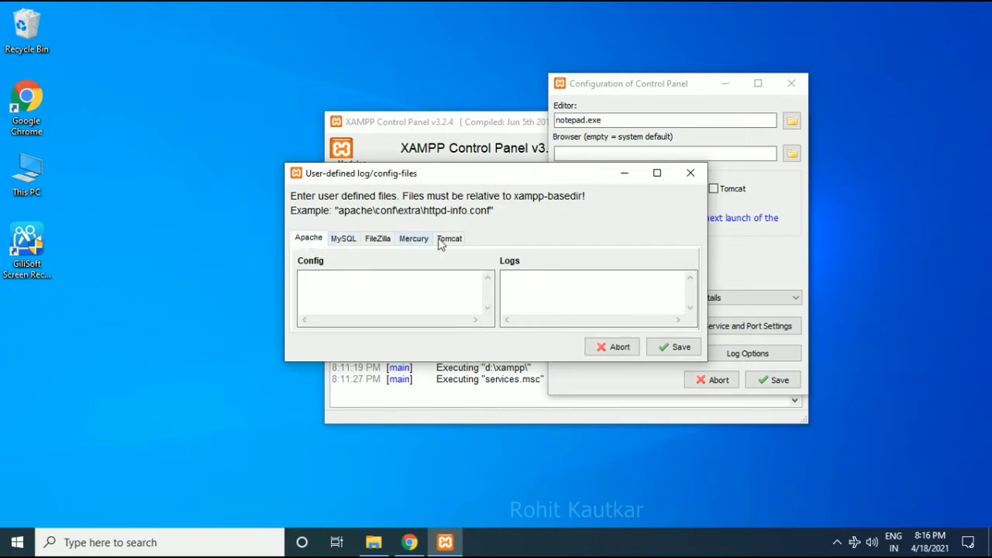
pyautogui.click(334, 239)
pyautogui.click(414, 239)
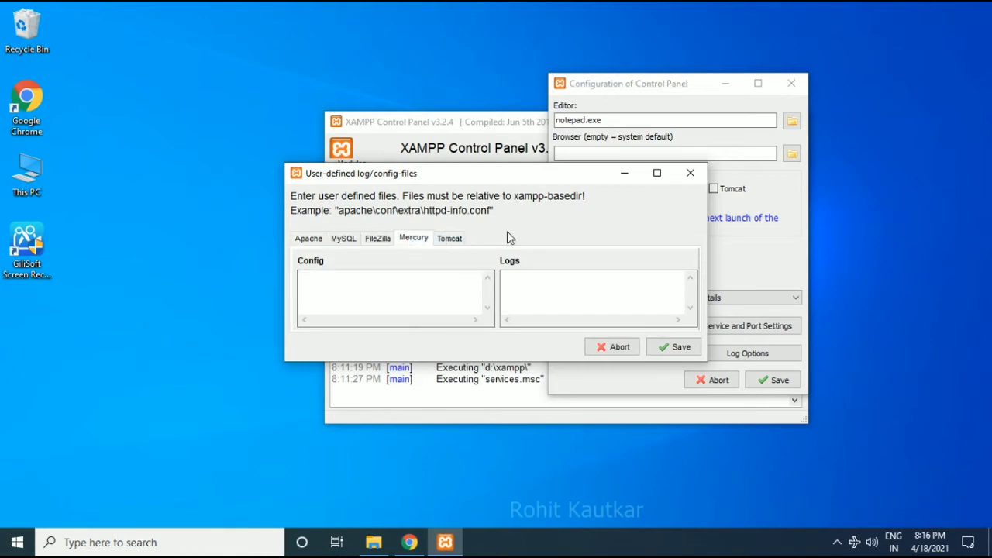
pyautogui.click(535, 275)
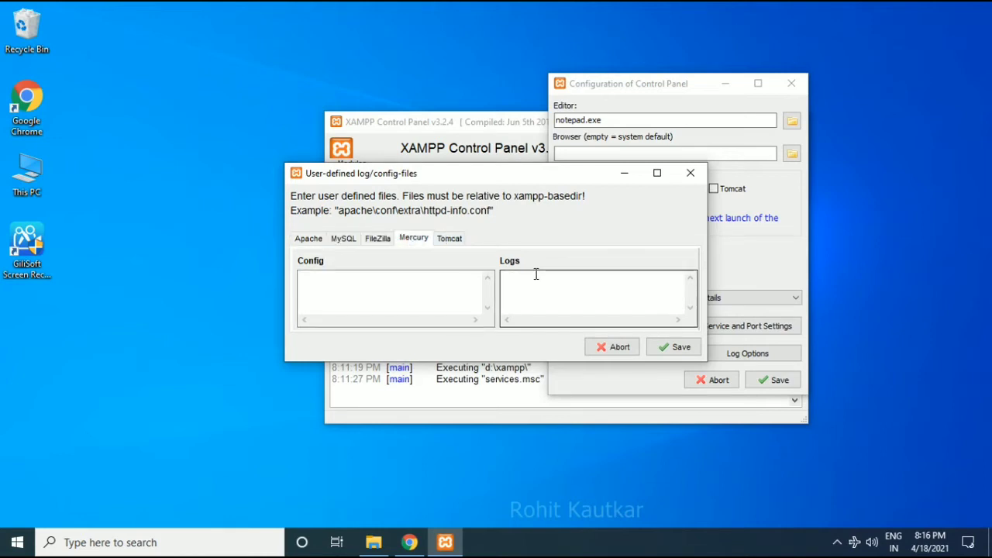
pyautogui.click(690, 172)
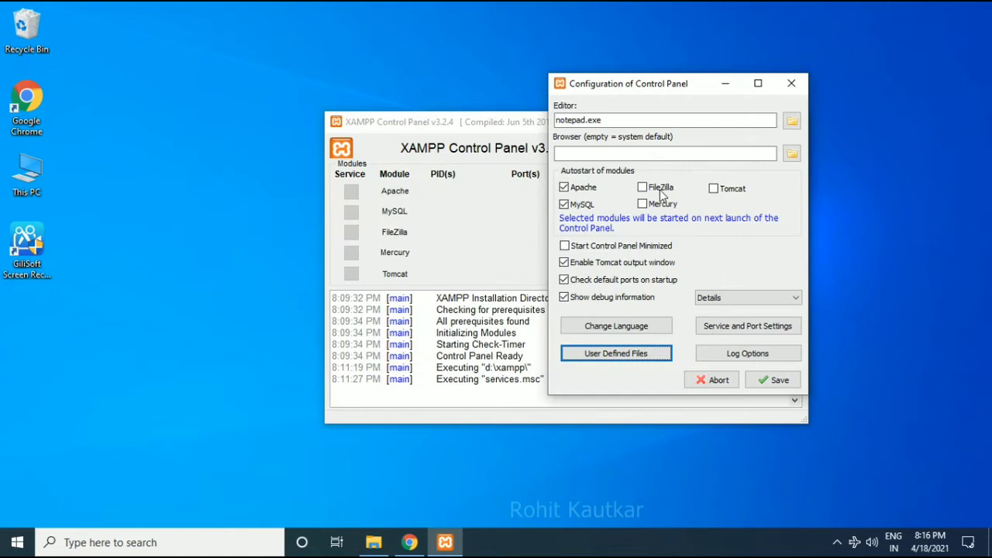
# Check the font selection in the Log Options without changing it, and close the general configuration without saving
pyautogui.click(770, 354)
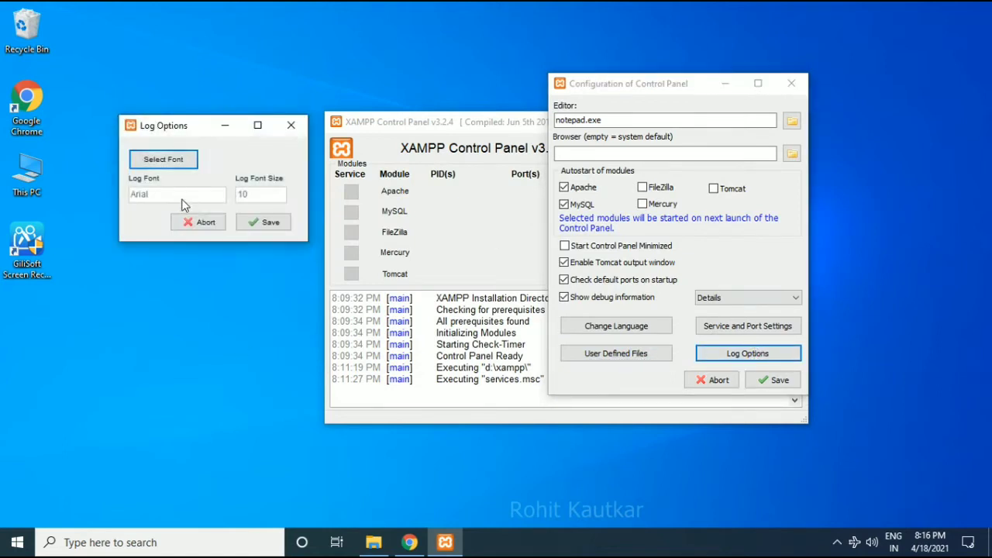
pyautogui.click(164, 160)
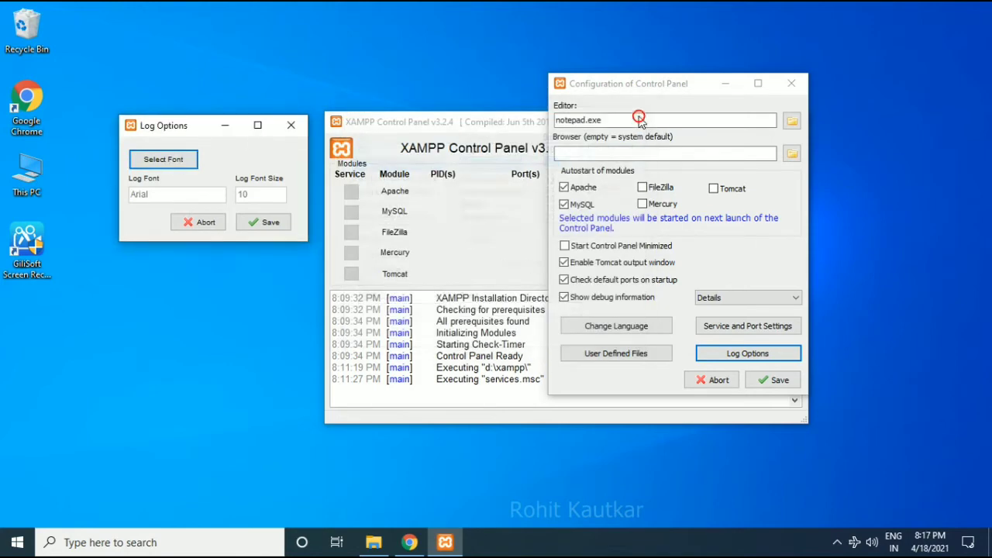
pyautogui.click(640, 114)
pyautogui.click(287, 126)
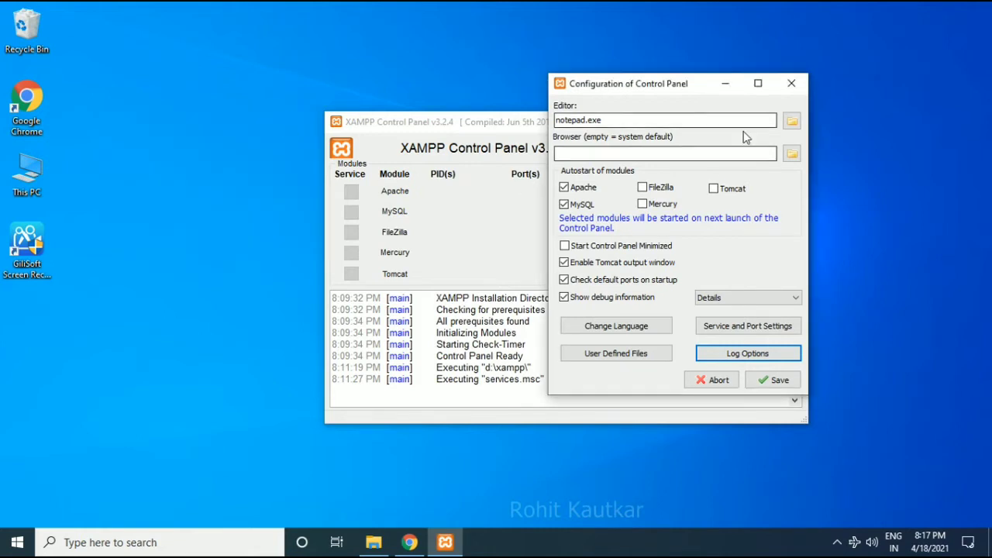
pyautogui.click(792, 83)
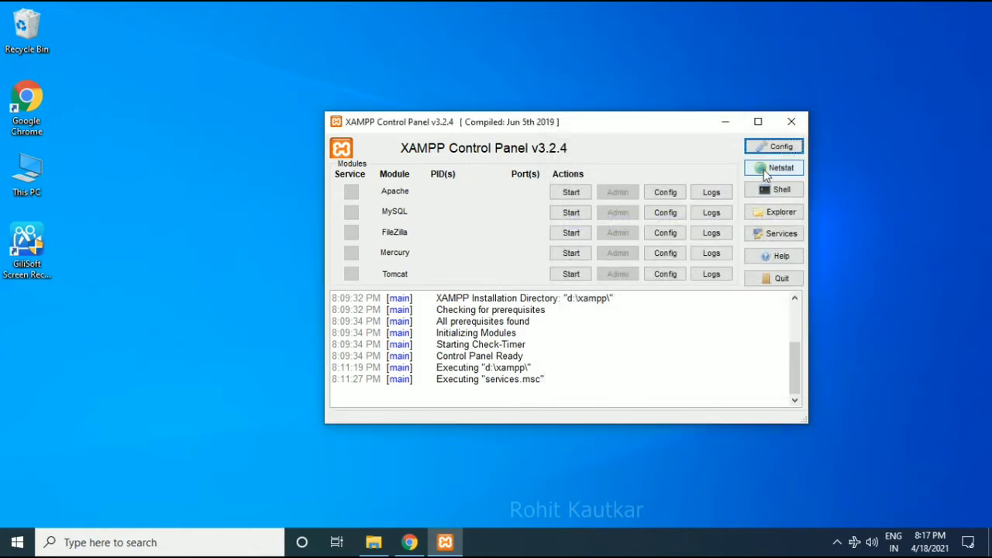
# Inspect the TCP listening sockets in Netstat, including the 127.0.0.1 entry, and view the XAMPP shell before closing it
pyautogui.click(775, 169)
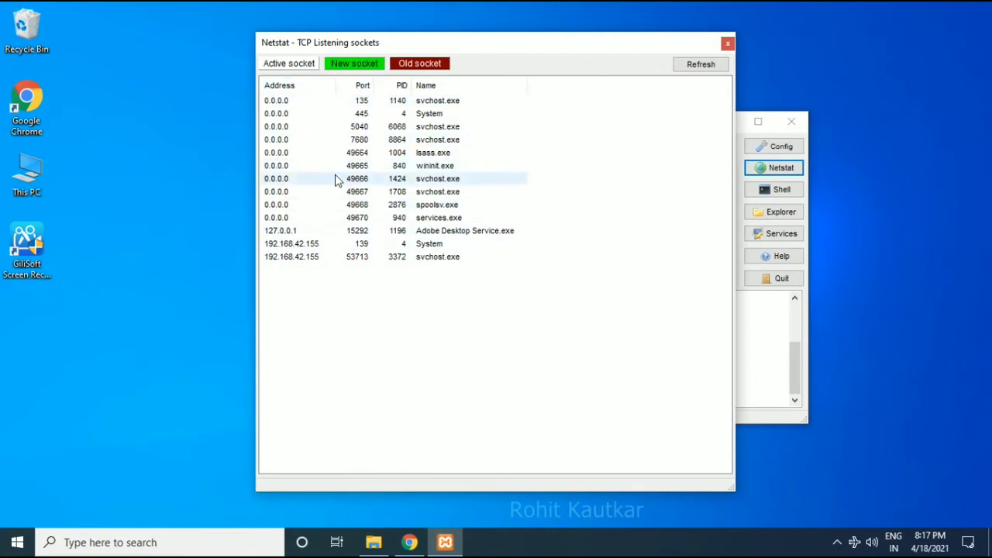
pyautogui.click(297, 234)
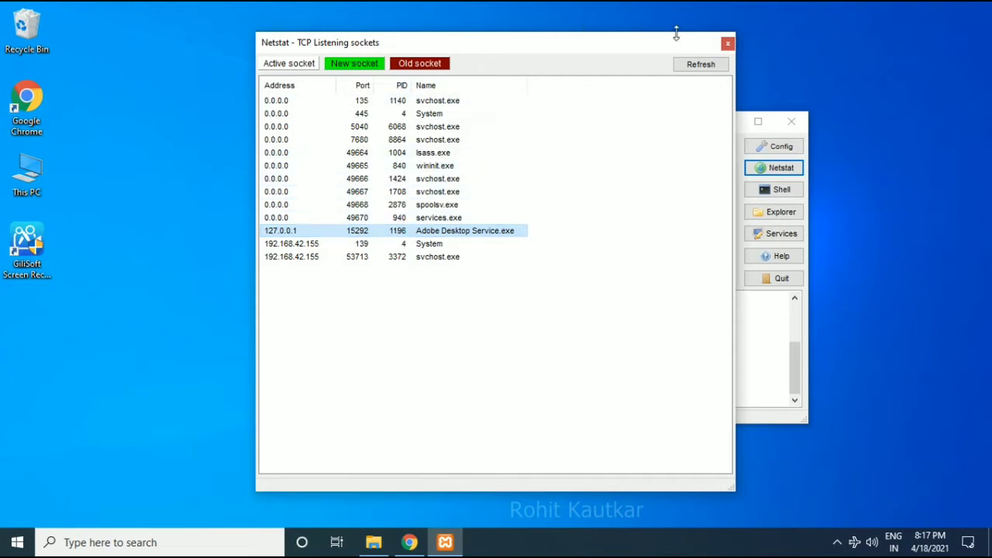
pyautogui.click(728, 43)
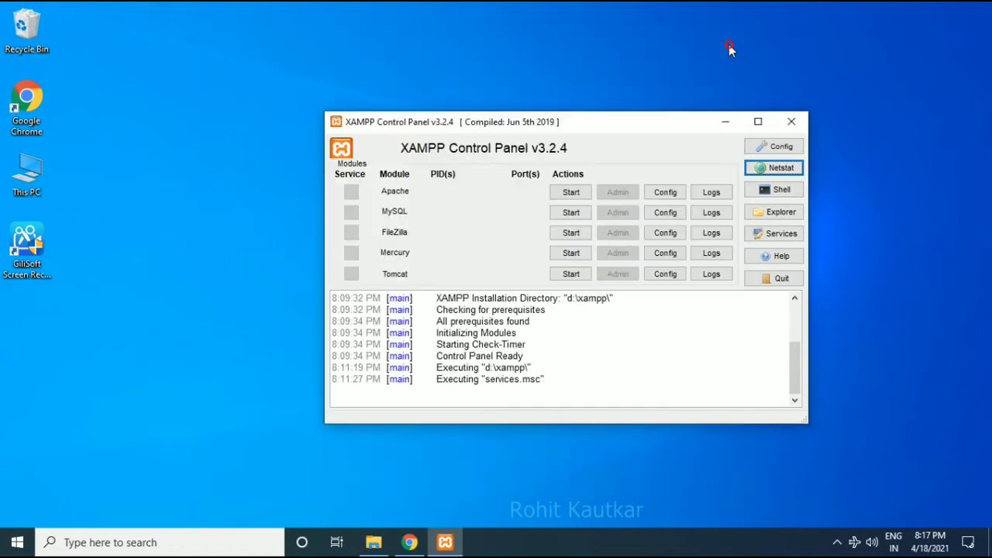
pyautogui.click(787, 190)
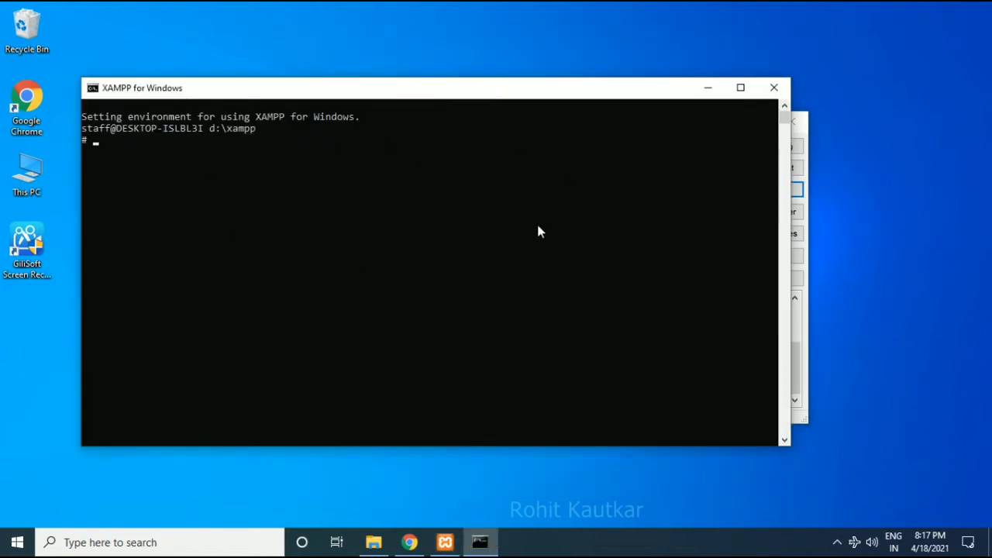
pyautogui.click(775, 88)
# Open the D:\xampp installation folder from the Control Panel, check its location on drive D, and maximize the File Explorer window
pyautogui.click(785, 215)
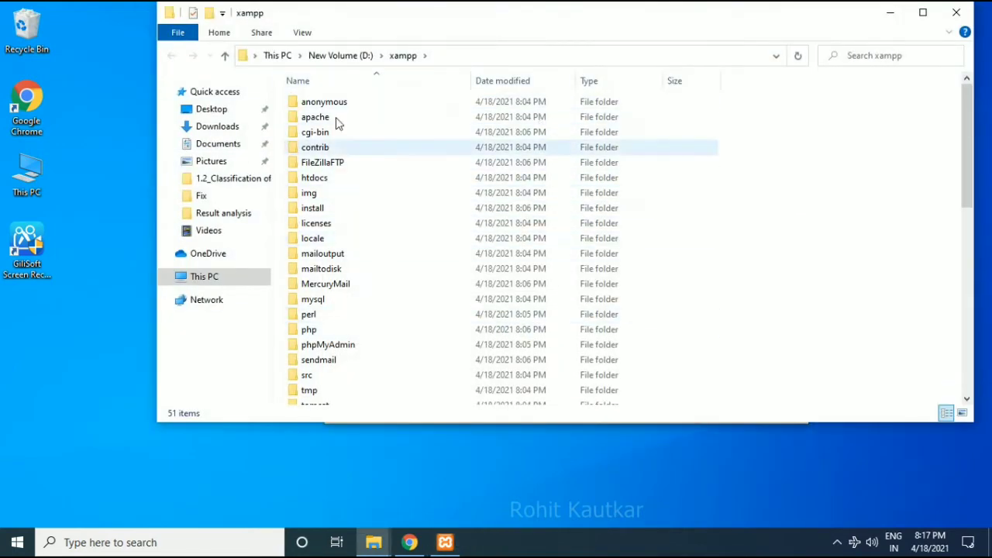
pyautogui.click(342, 56)
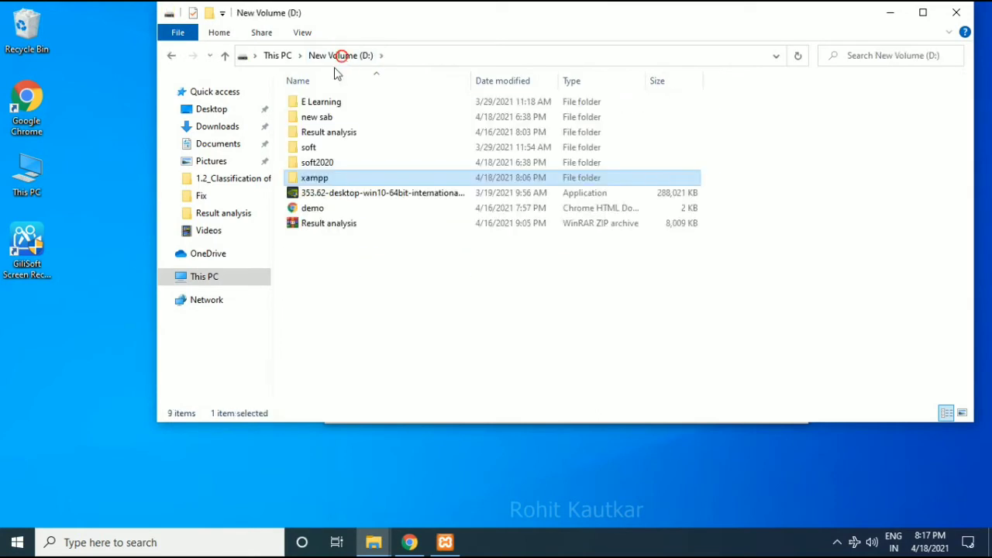
pyautogui.doubleClick(314, 178)
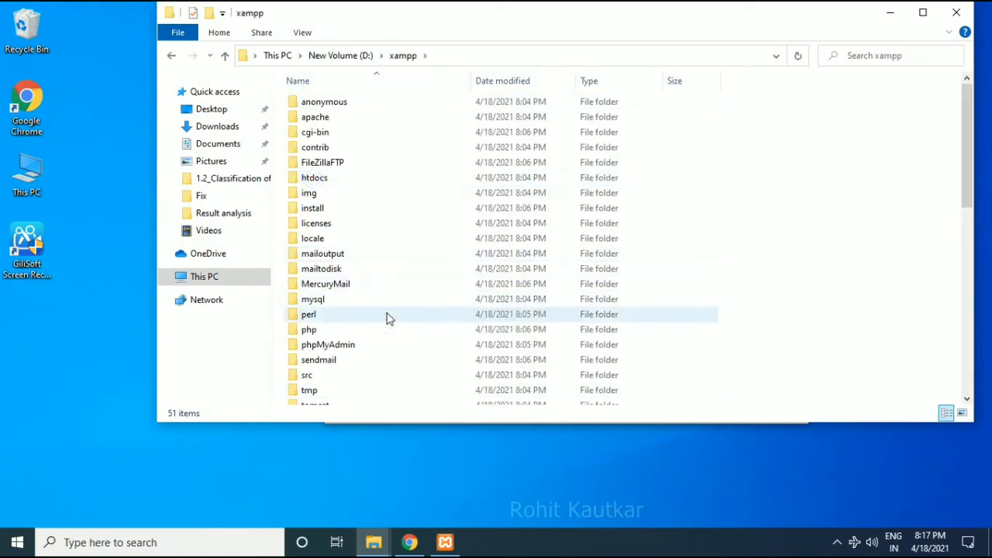
pyautogui.doubleClick(423, 1)
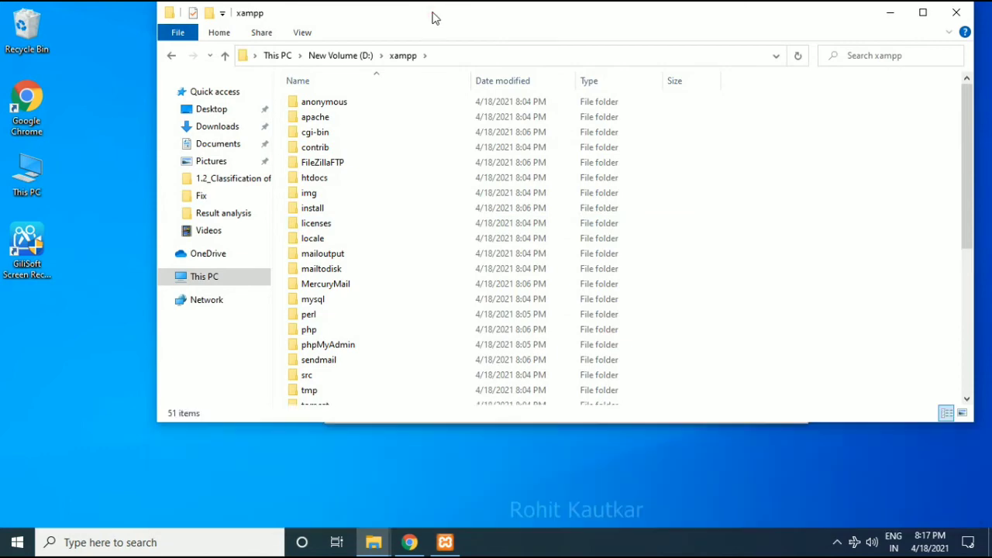
pyautogui.doubleClick(435, 17)
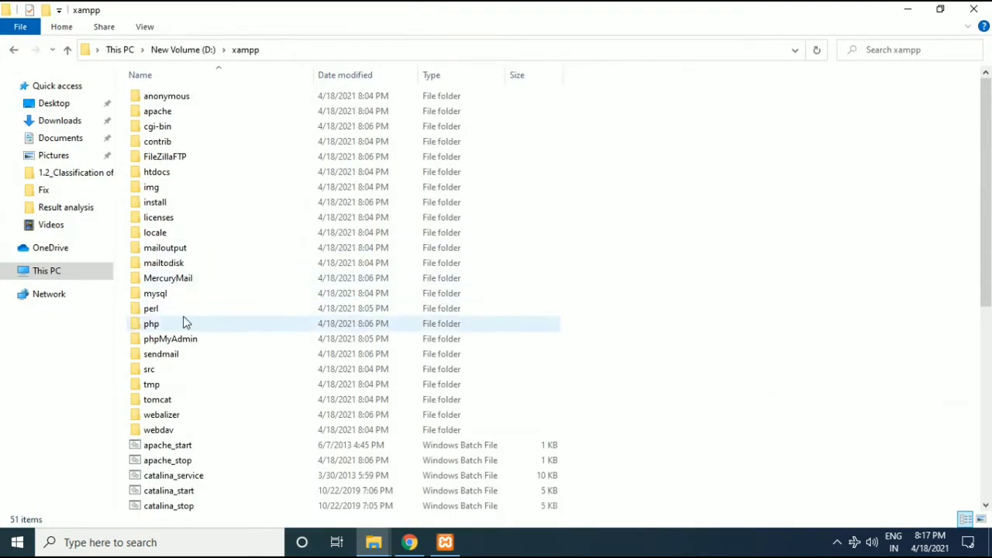
# Examine the contents of the php and mysql folders and the full file list of the xampp folder
pyautogui.doubleClick(151, 324)
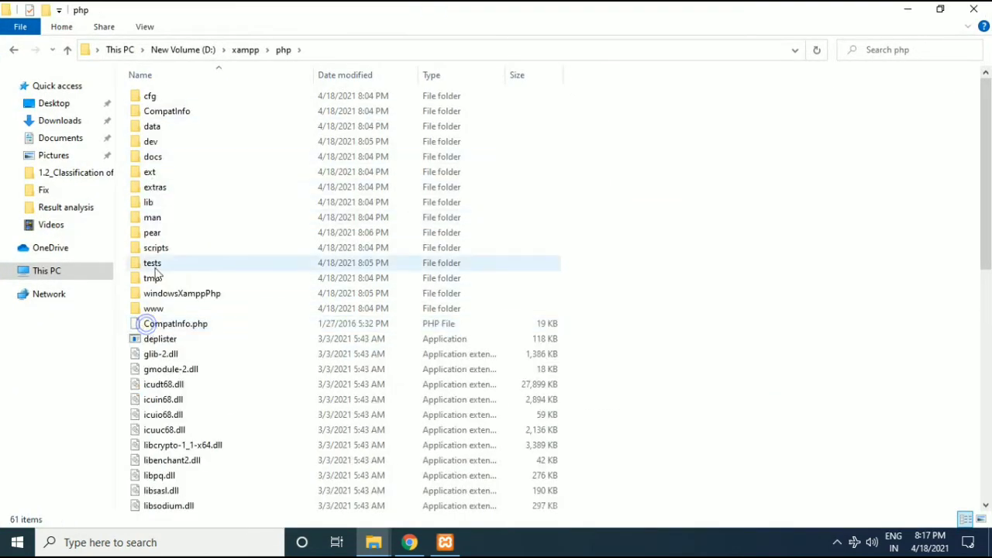
pyautogui.click(245, 51)
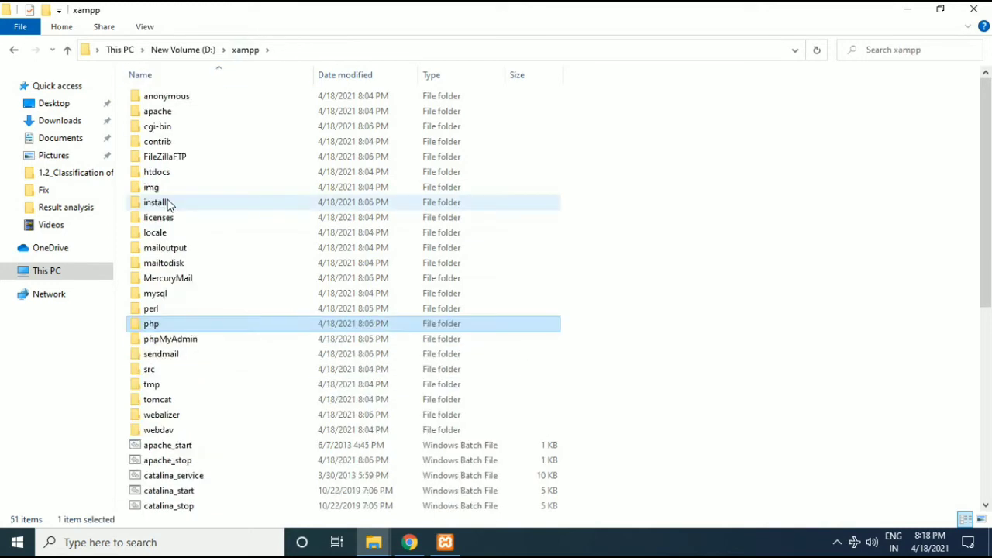
pyautogui.doubleClick(158, 295)
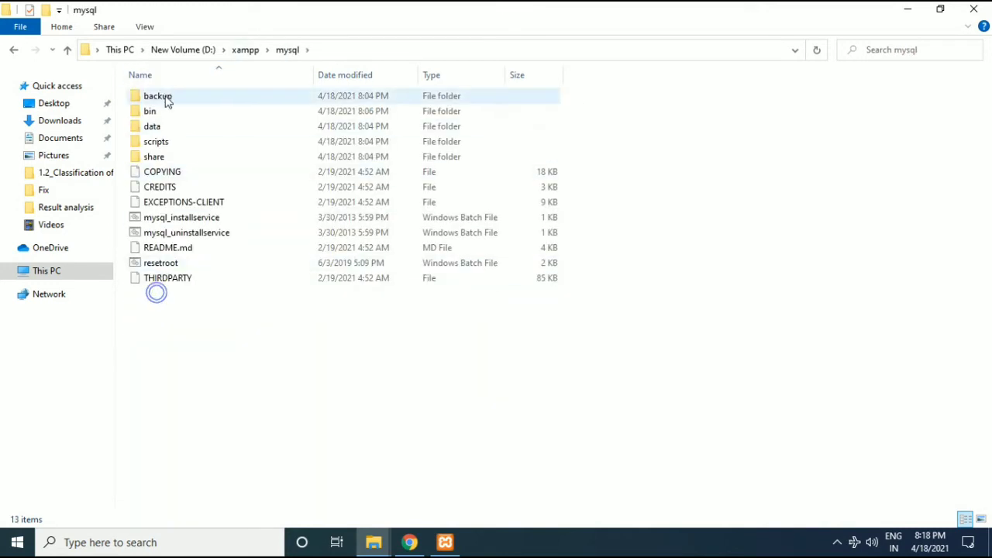
pyautogui.click(245, 49)
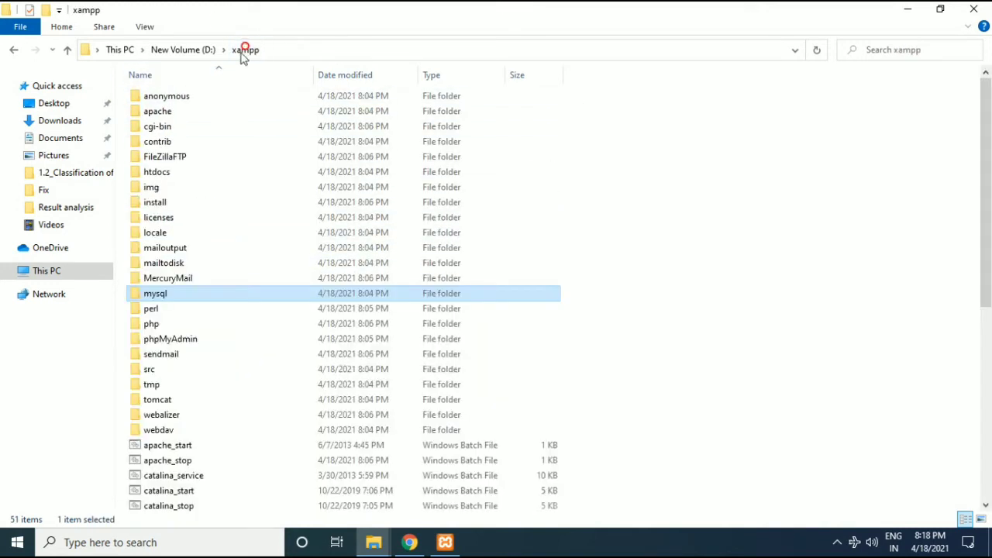
pyautogui.scroll(-8, 280, 365)
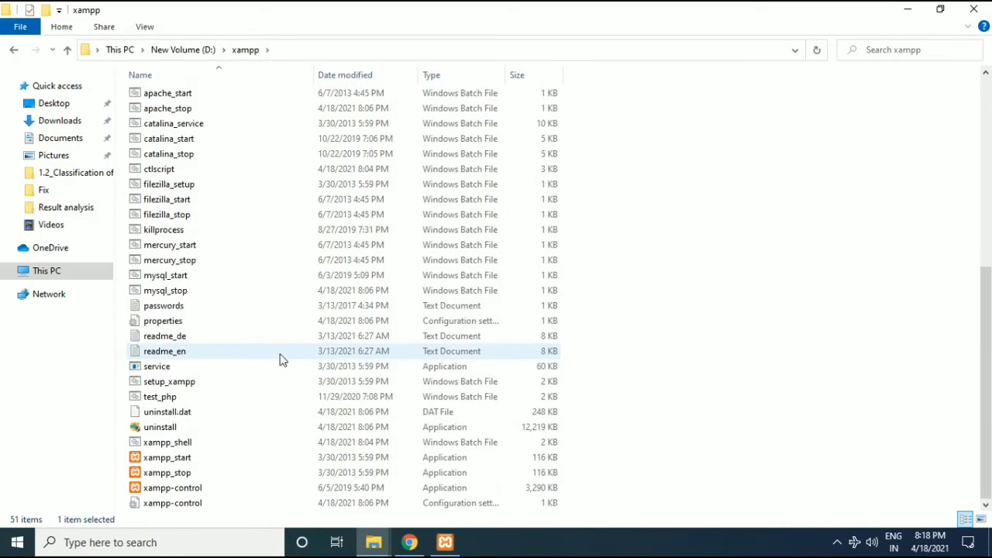
pyautogui.scroll(8, 282, 359)
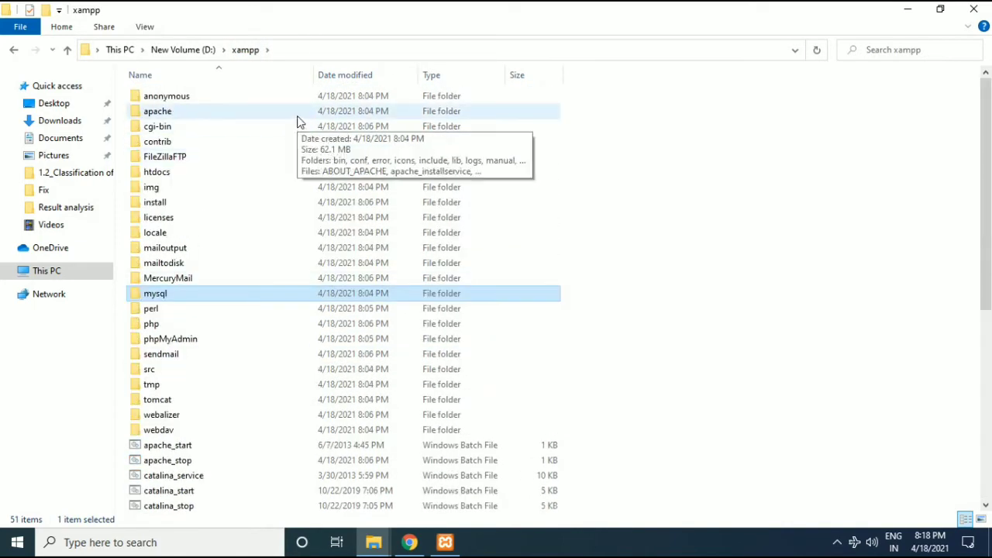
pyautogui.click(760, 179)
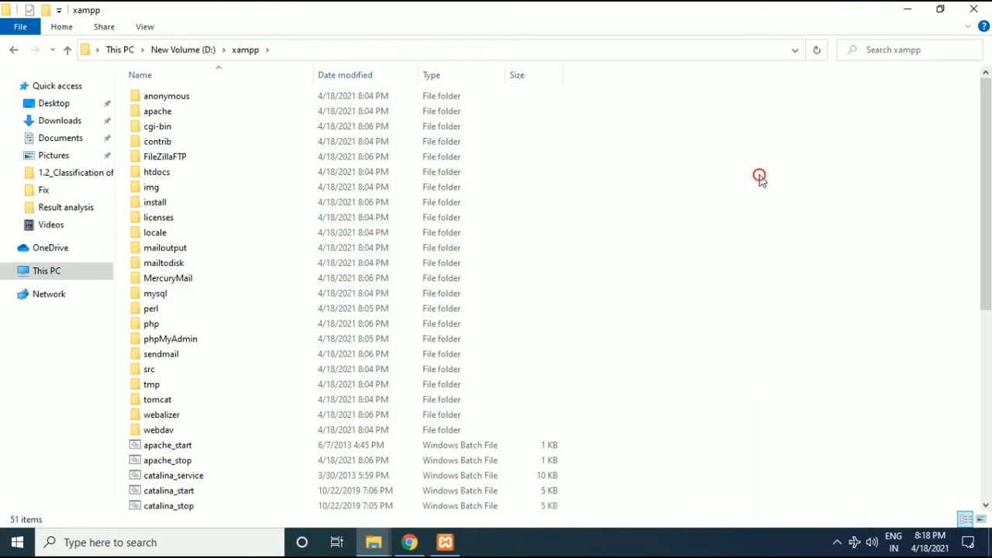
# Examine the contents of the htdocs folder and close File Explorer to return to the XAMPP Control Panel
pyautogui.click(152, 175)
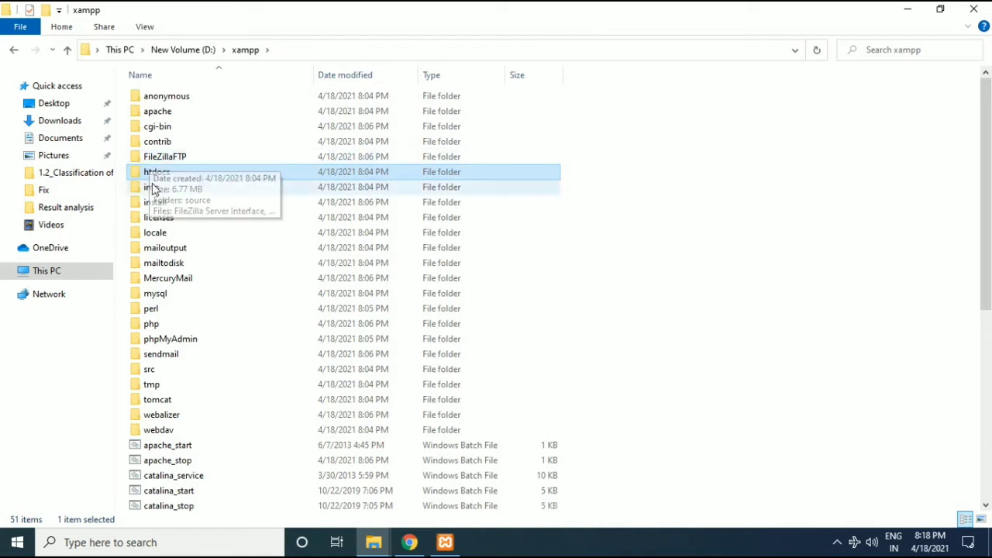
pyautogui.doubleClick(170, 176)
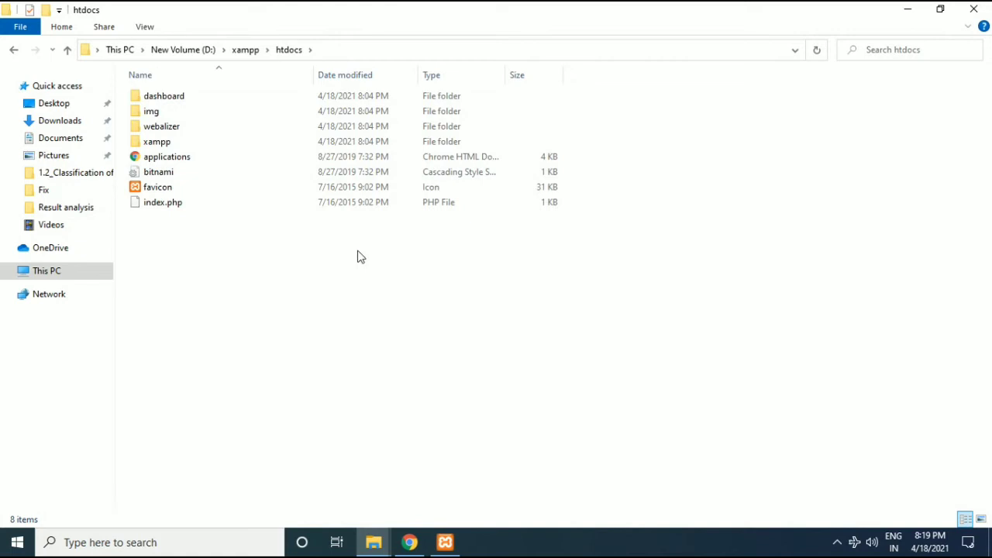
pyautogui.click(974, 9)
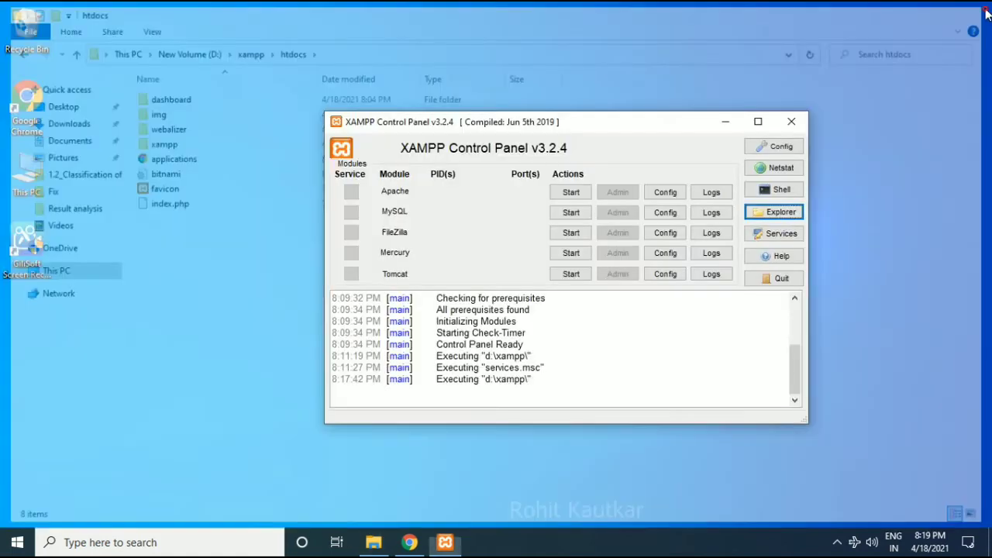
# Look through the Windows services list and the Control Panel's help information, closing both windows
pyautogui.click(786, 241)
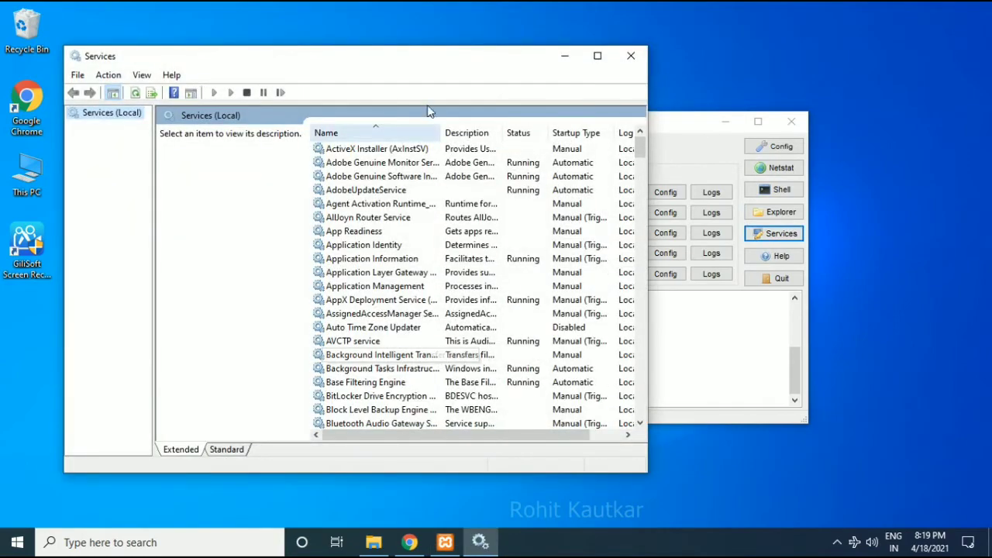
pyautogui.scroll(-20, 349, 347)
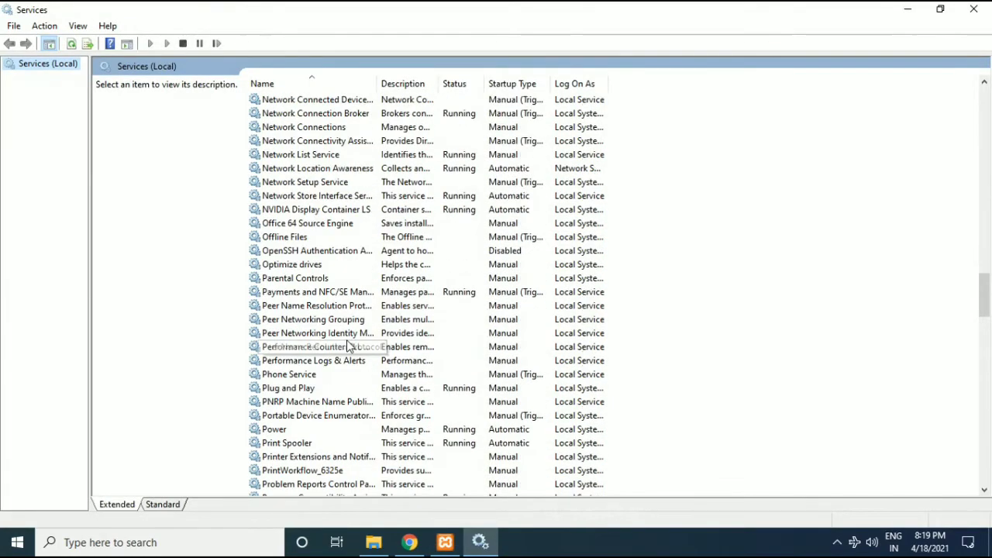
pyautogui.scroll(-7, 349, 347)
pyautogui.scroll(-20, 349, 347)
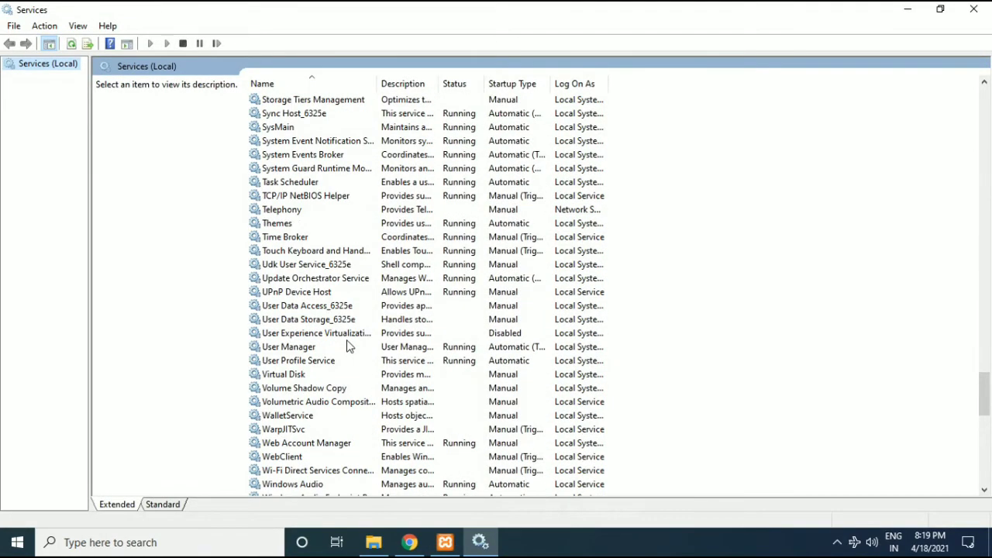
pyautogui.click(975, 11)
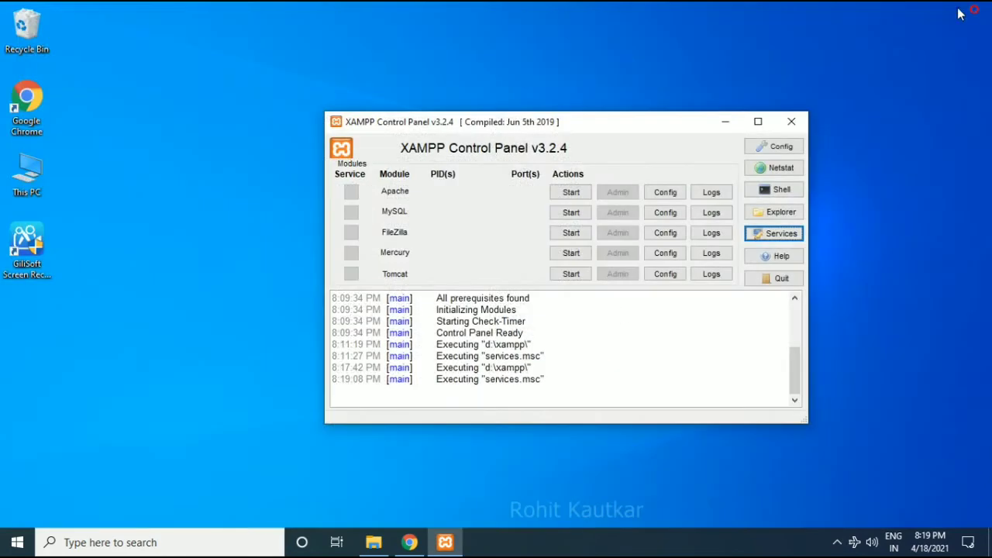
pyautogui.click(784, 258)
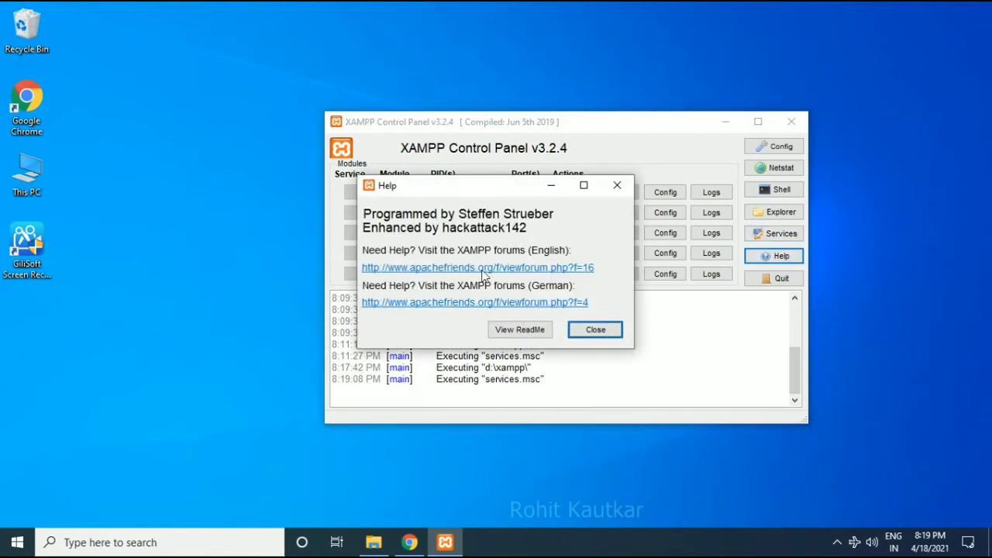
pyautogui.click(618, 185)
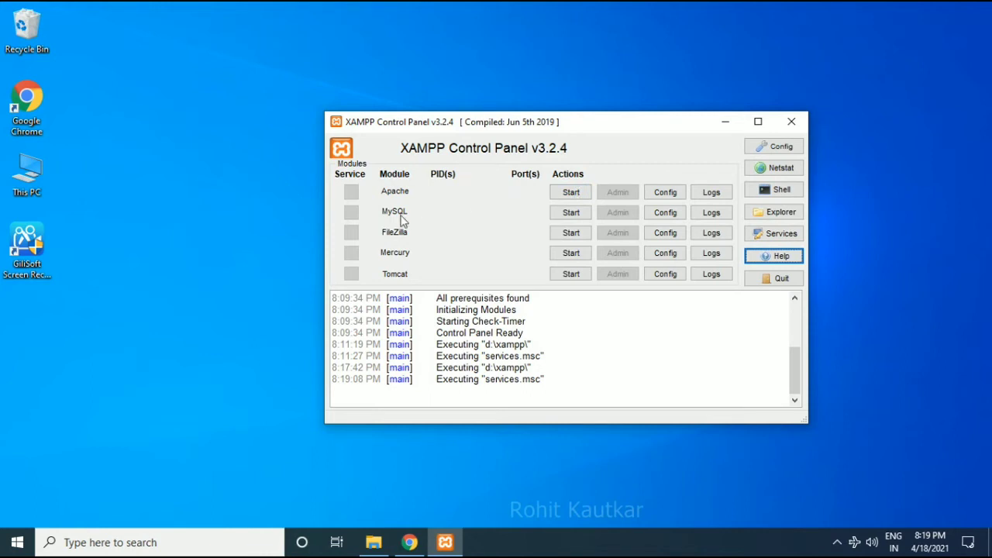
# Start the Apache module in the XAMPP Control Panel
pyautogui.click(567, 194)
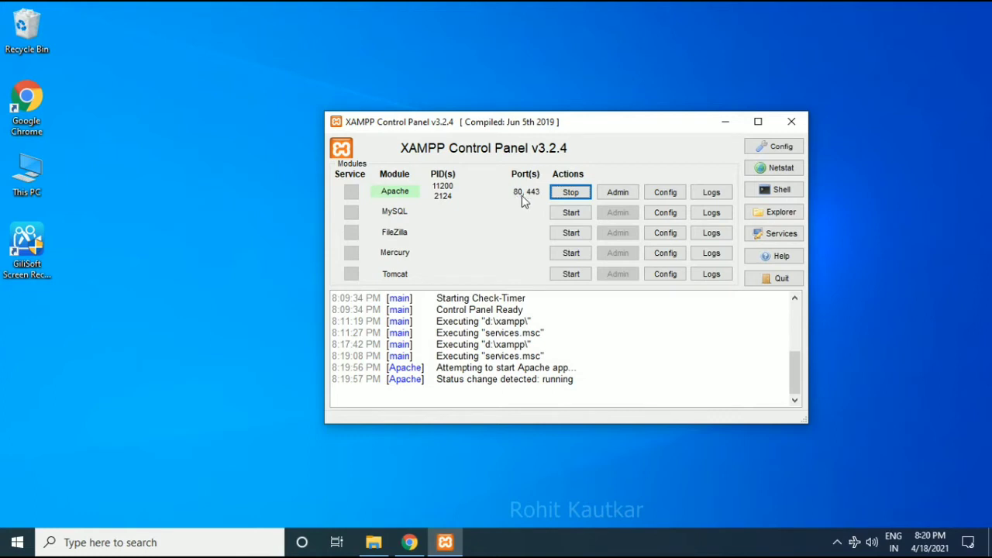
# Start the MySQL module, allow mysqld through the firewall on public networks, and minimize the XAMPP Control Panel
pyautogui.click(572, 213)
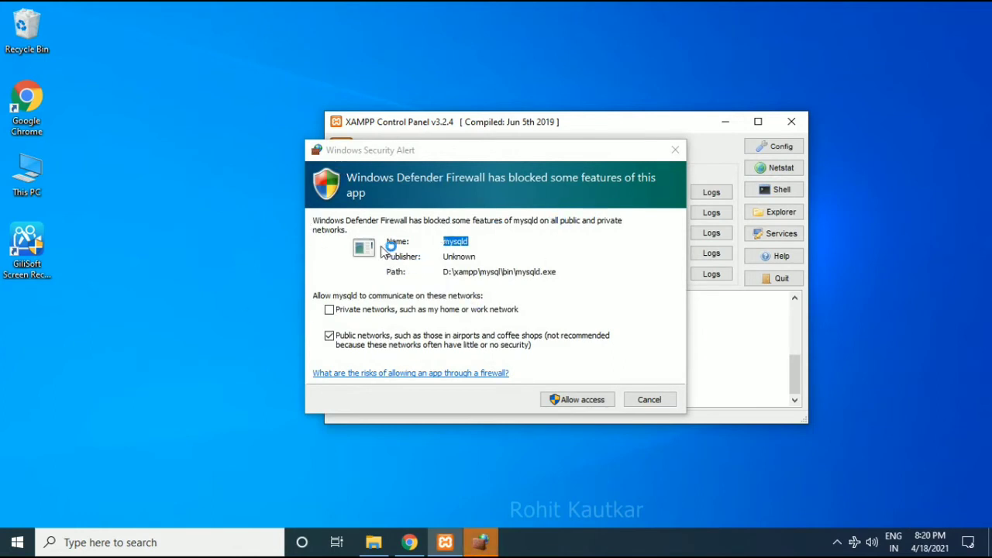
pyautogui.click(584, 398)
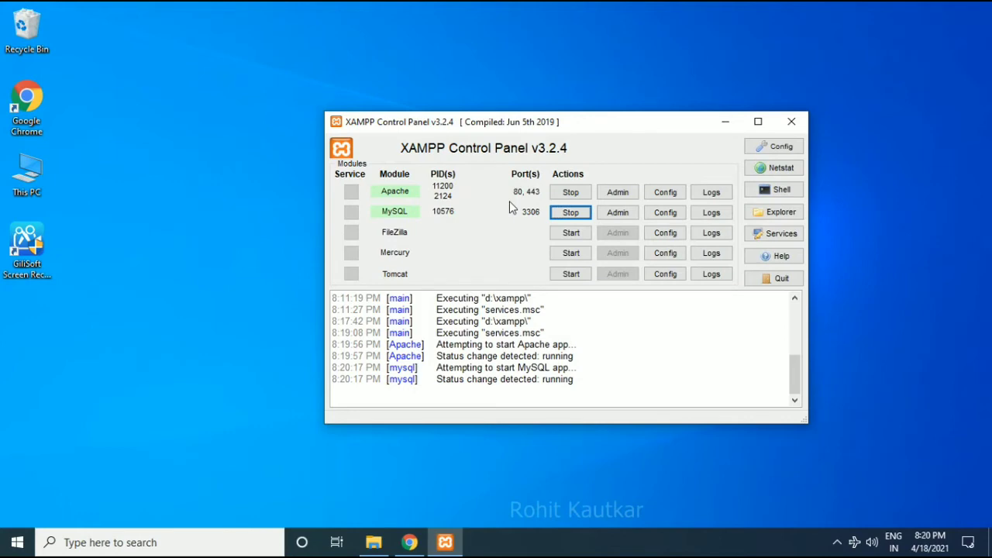
pyautogui.press('super+d')
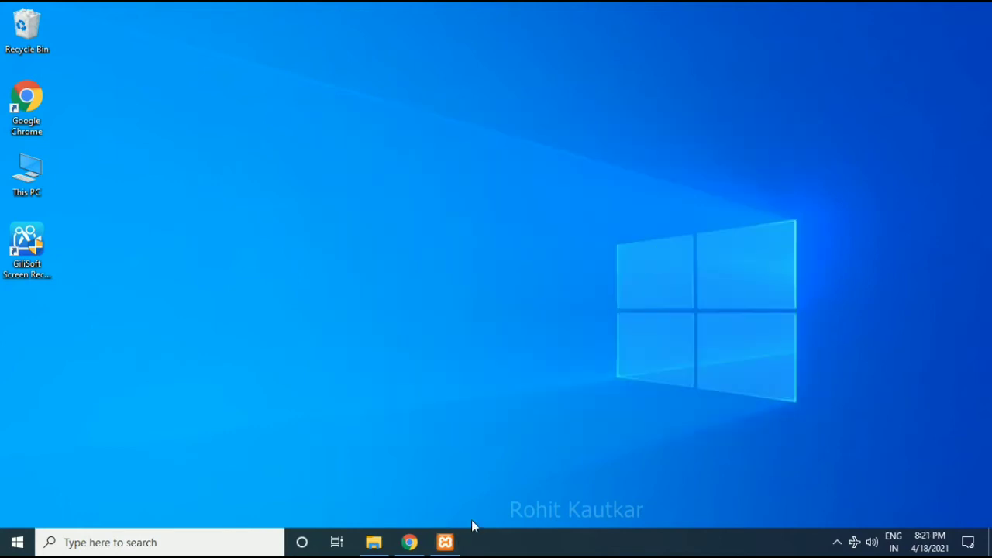
pyautogui.click(445, 542)
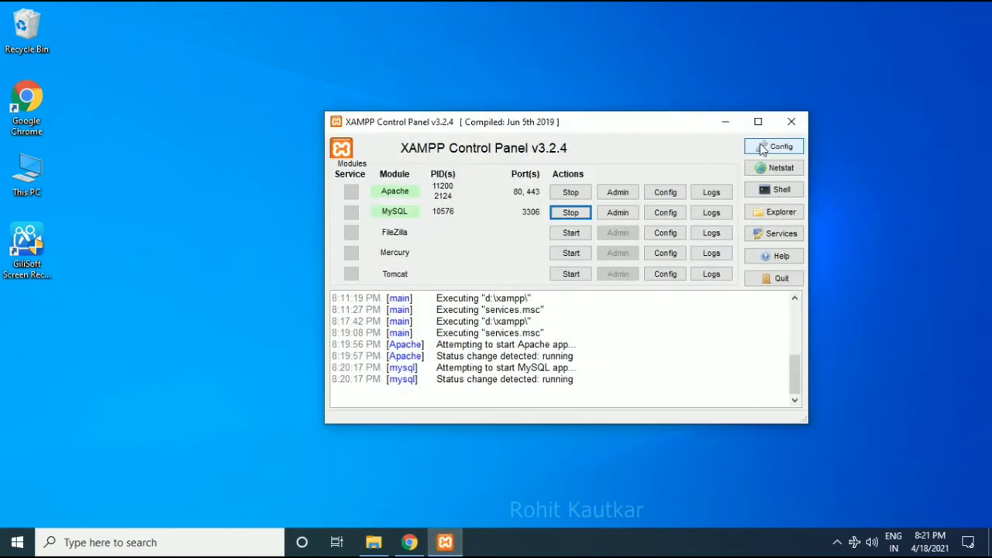
pyautogui.click(724, 122)
# Switch to Google Chrome and search Google for "sublime text 3" in place of the xampp query
pyautogui.click(410, 542)
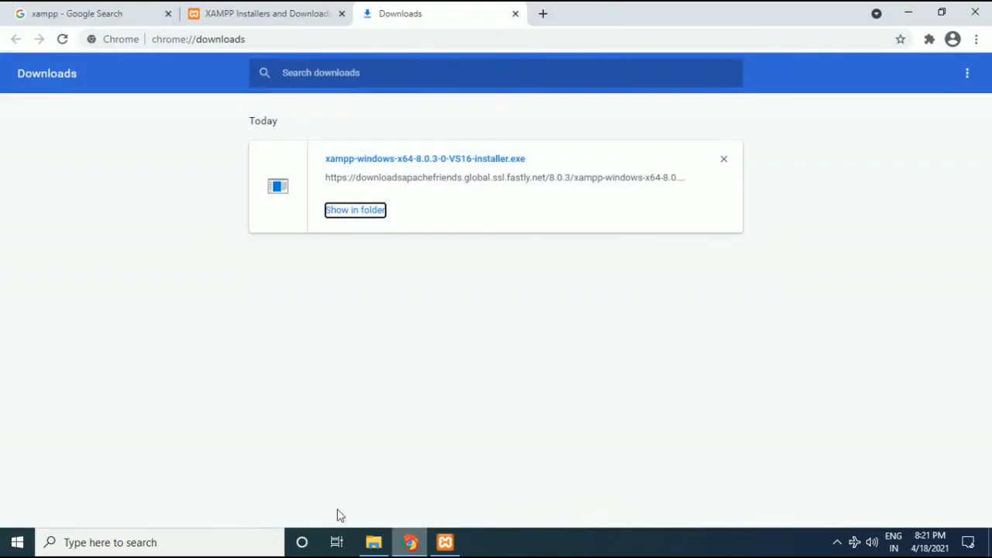
pyautogui.click(147, 9)
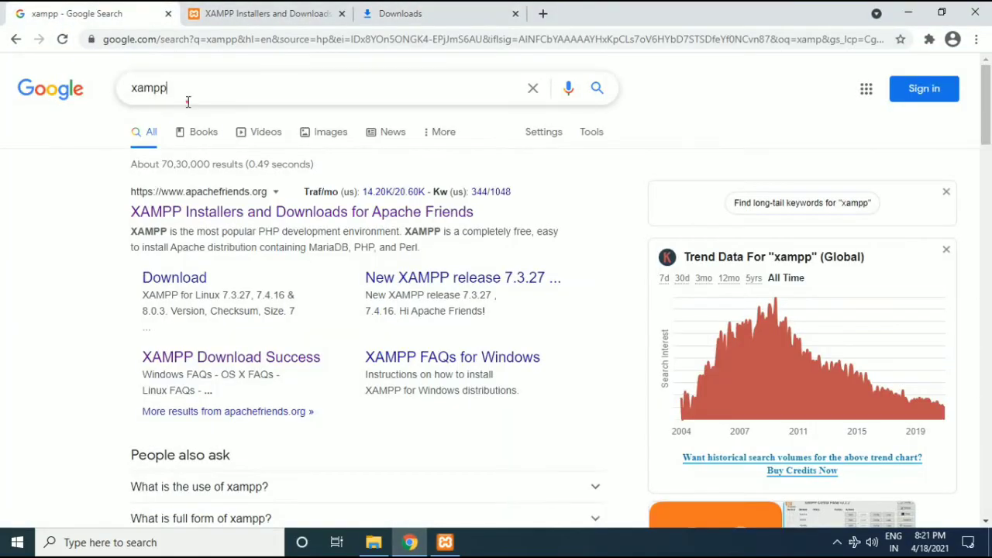
pyautogui.doubleClick(189, 101)
pyautogui.write('su')
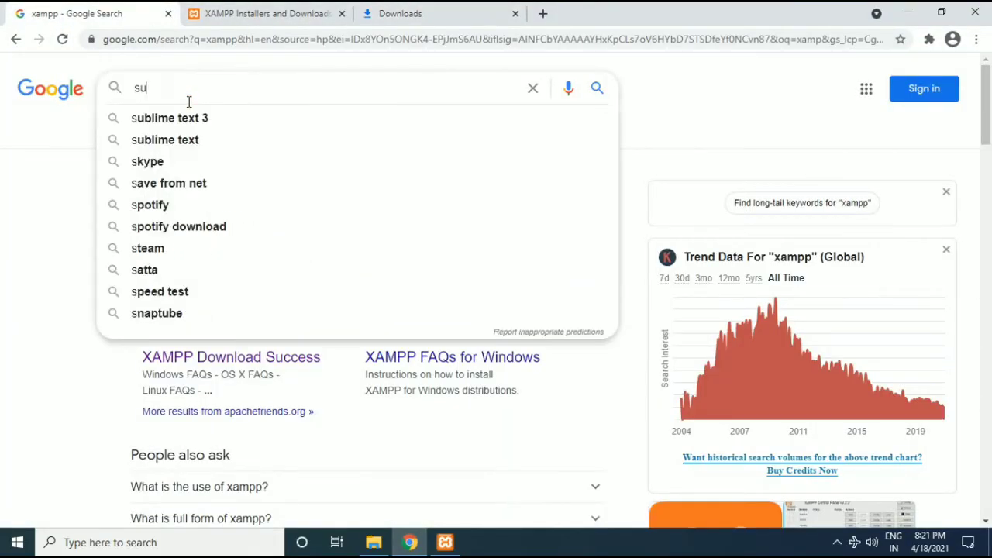
pyautogui.write('blime text 3')
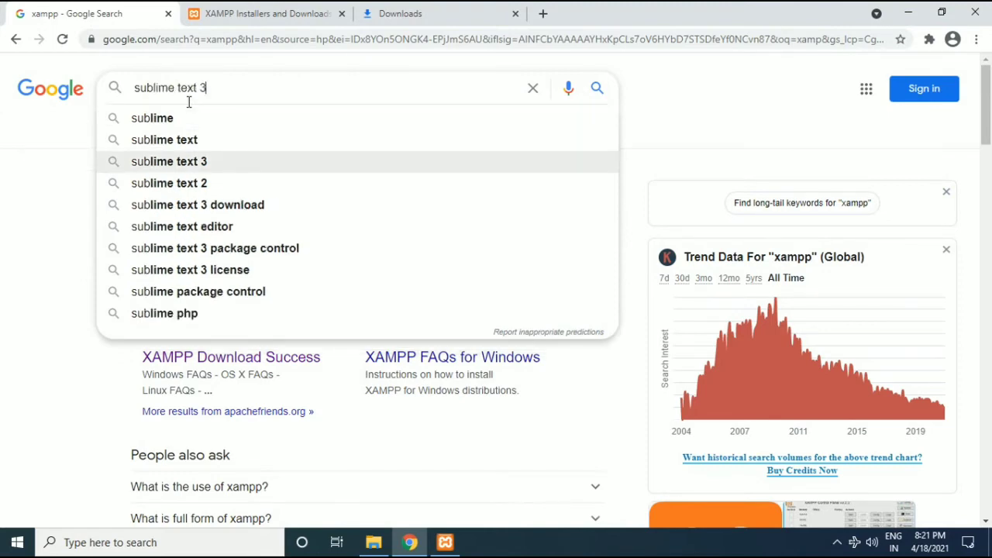
pyautogui.press('Return')
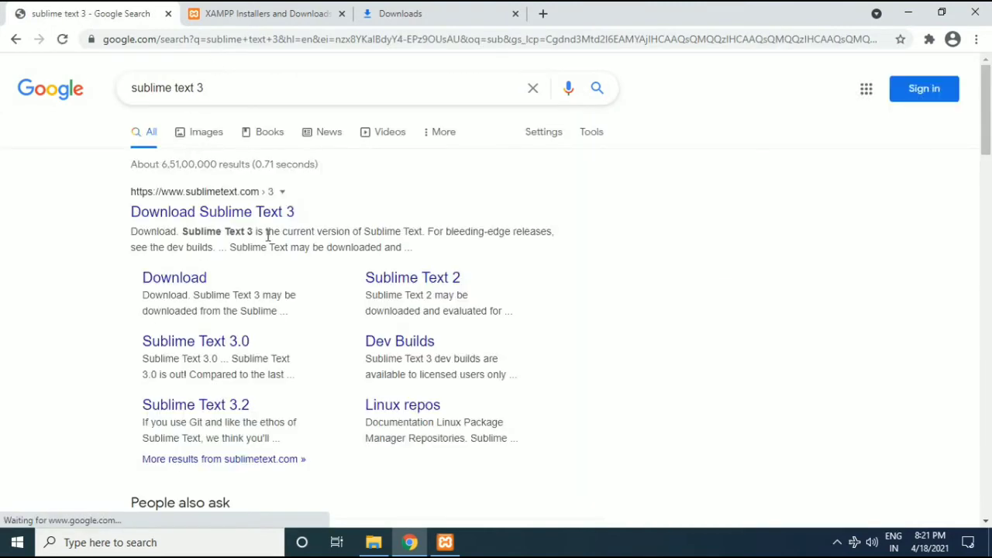
# Open the Sublime Text website from the search results in a new tab and go to its Download page
pyautogui.rightClick(273, 214)
pyautogui.click(293, 223)
pyautogui.click(250, 9)
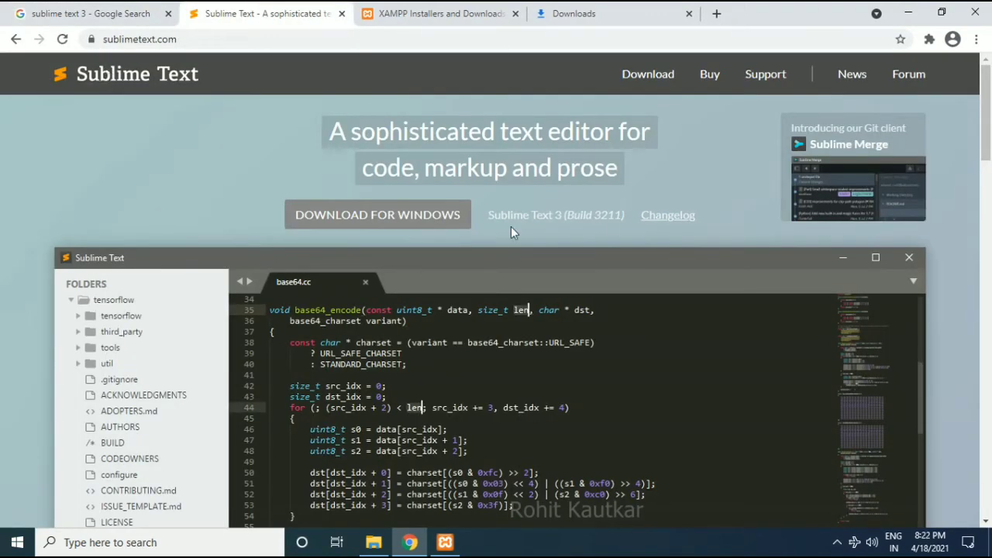
pyautogui.scroll(-20, 577, 317)
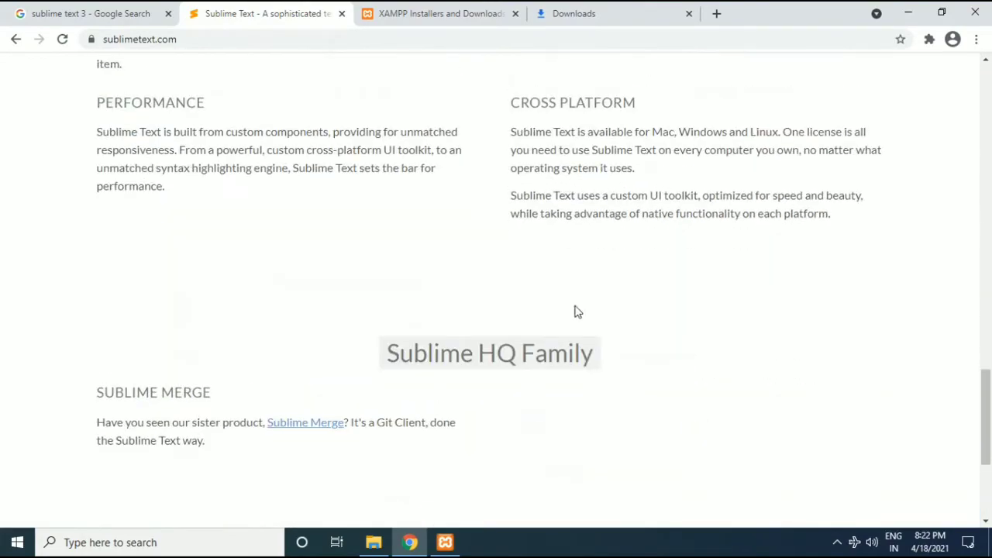
pyautogui.scroll(10, 576, 307)
pyautogui.scroll(15, 576, 304)
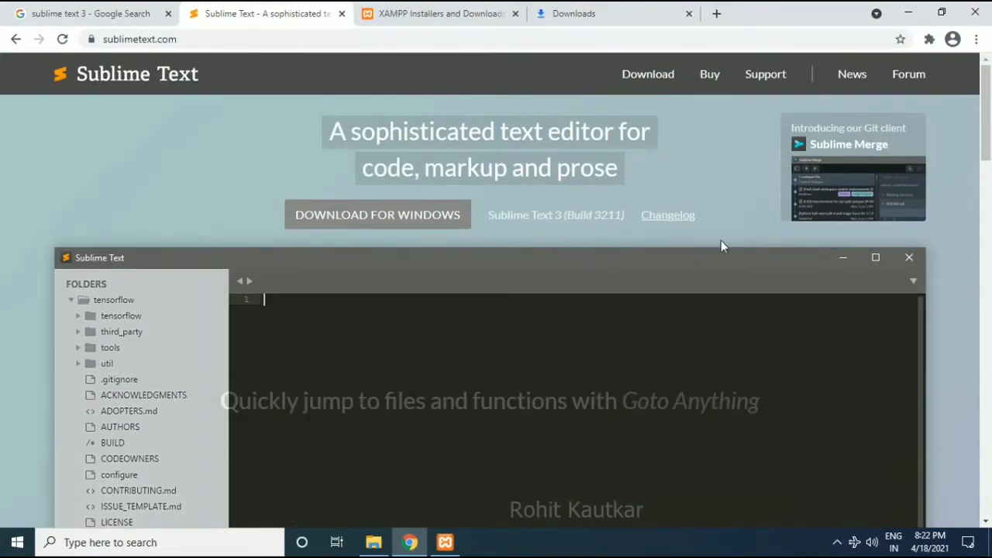
pyautogui.click(648, 75)
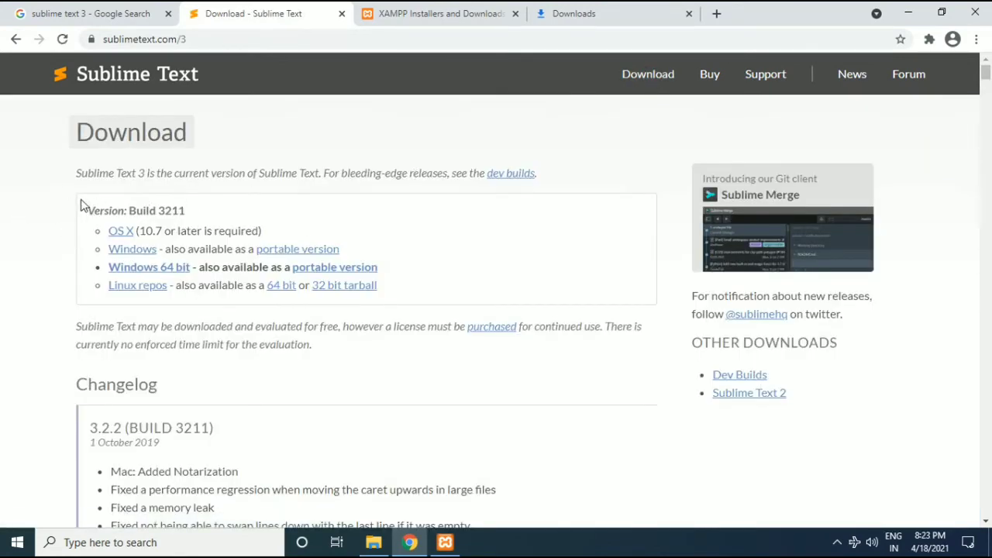
# Download both the Windows 64 bit installer and the 64 bit portable version of Sublime Text Build 3211
pyautogui.moveTo(55, 180); pyautogui.dragTo(481, 273)
pyautogui.click(485, 270)
pyautogui.rightClick(171, 273)
pyautogui.click(203, 280)
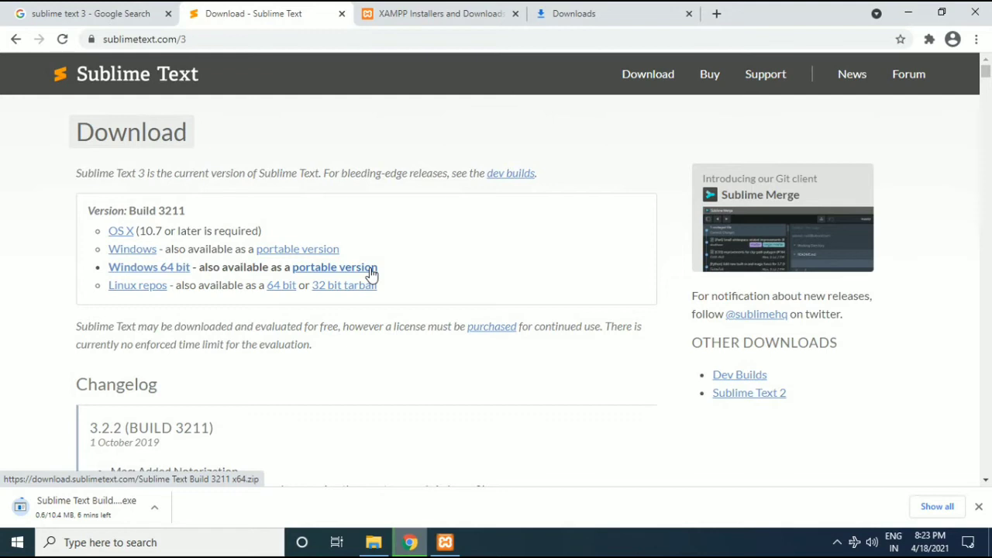
pyautogui.rightClick(373, 271)
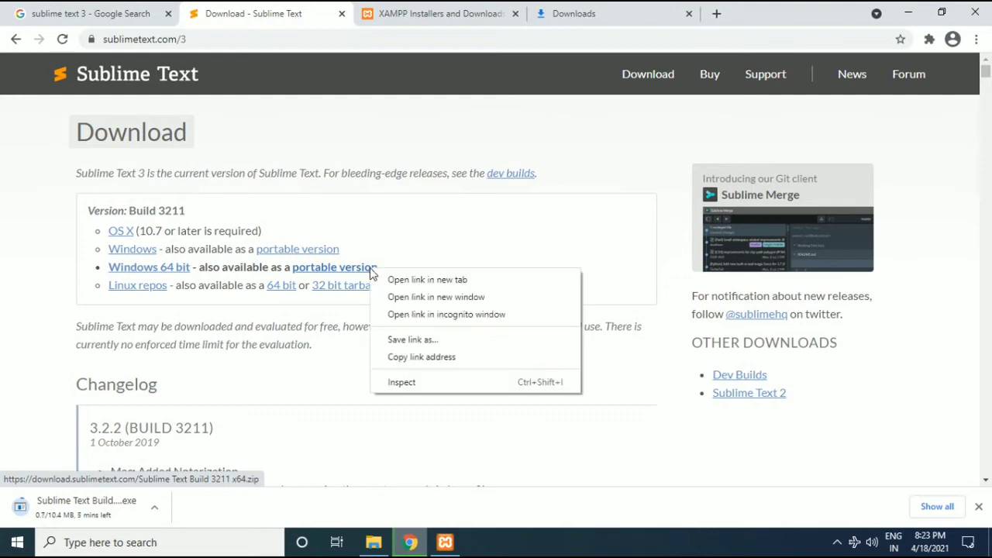
pyautogui.click(395, 279)
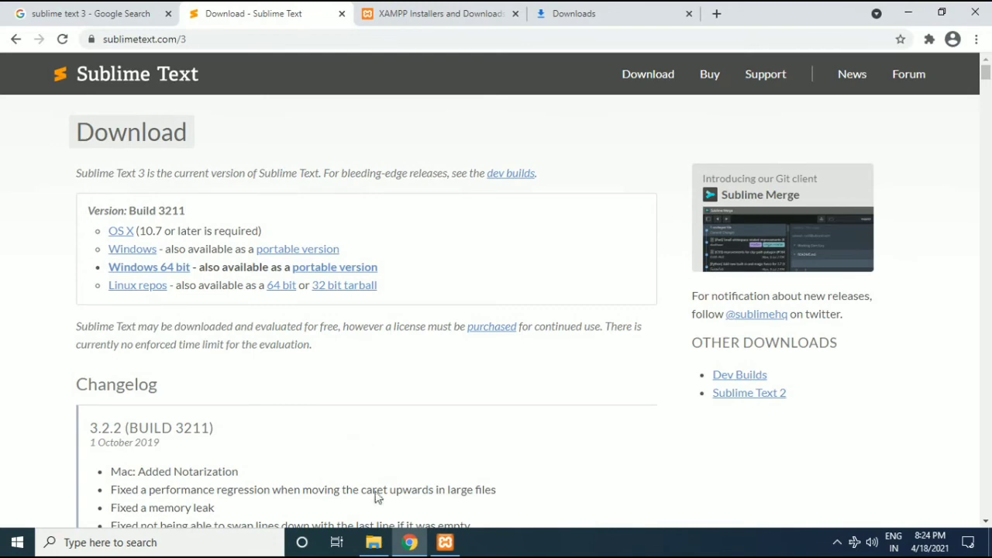
# Switch to File Explorer and extract the Sublime Text Build 3211 x64 archive in Downloads to its own folder
pyautogui.click(374, 543)
pyautogui.click(204, 195)
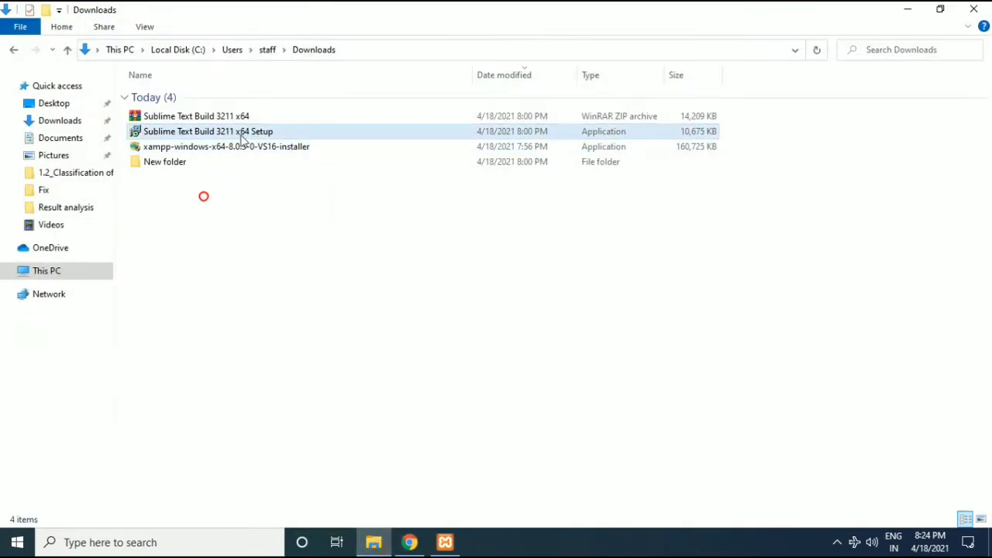
pyautogui.click(203, 132)
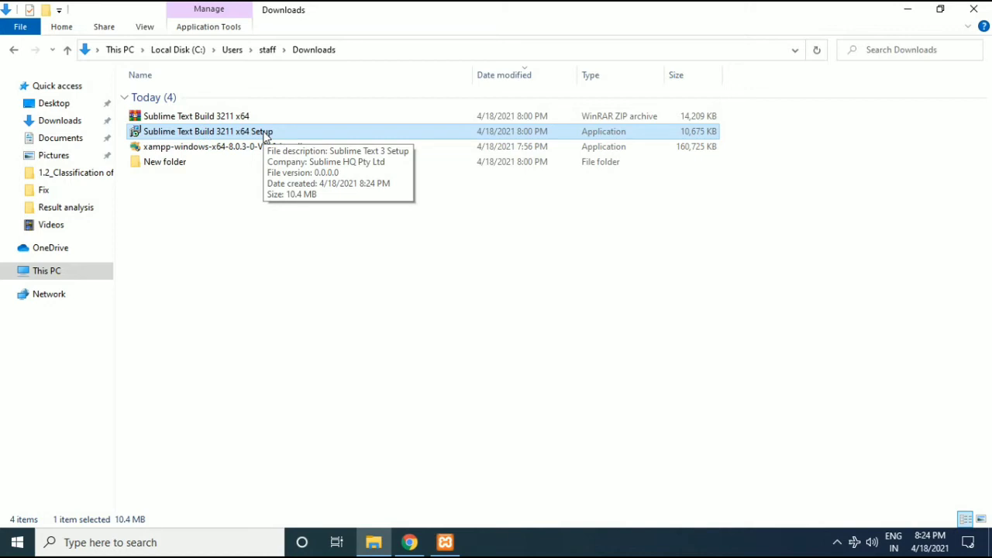
pyautogui.click(211, 118)
pyautogui.rightClick(166, 116)
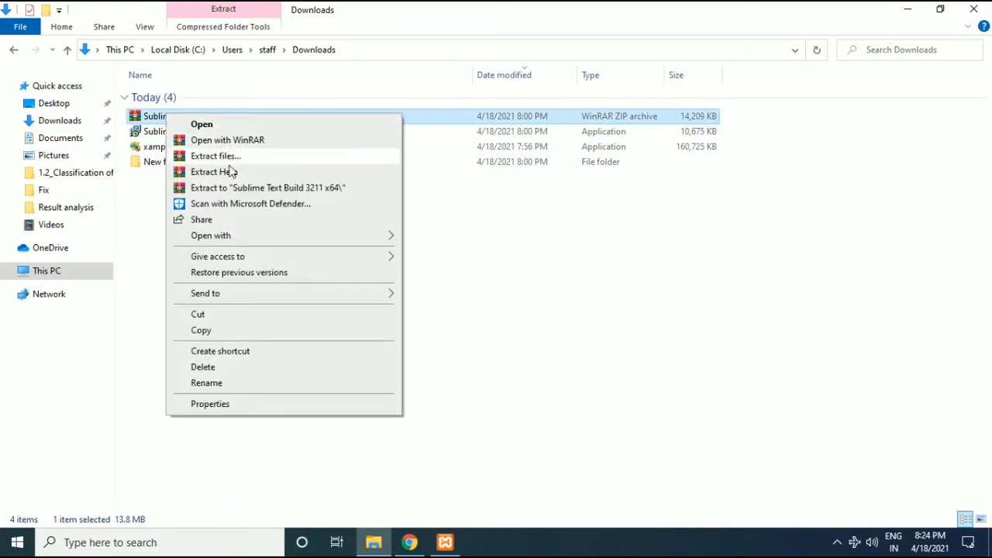
pyautogui.click(239, 190)
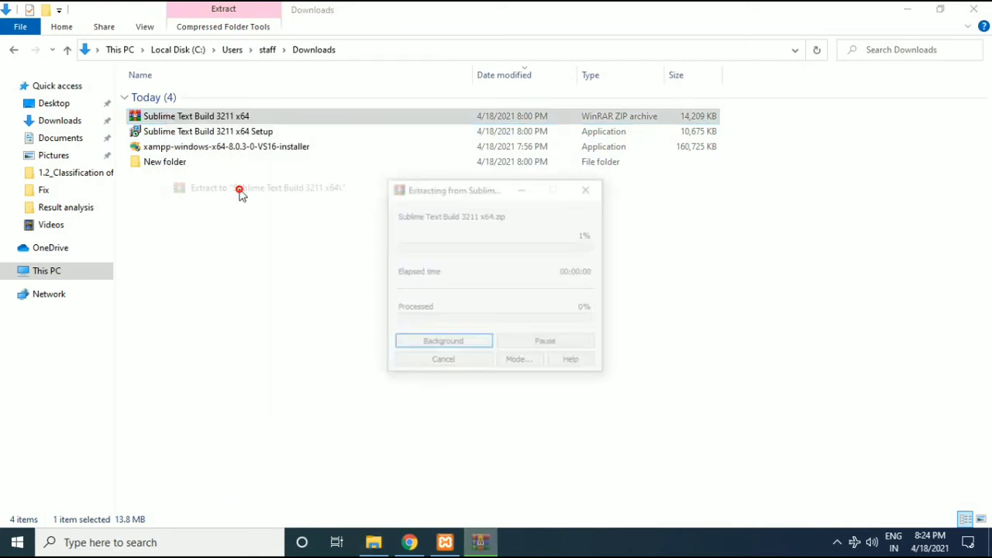
# Run the portable sublime_text application from the extracted folder, view it maximized, and close it
pyautogui.click(177, 161)
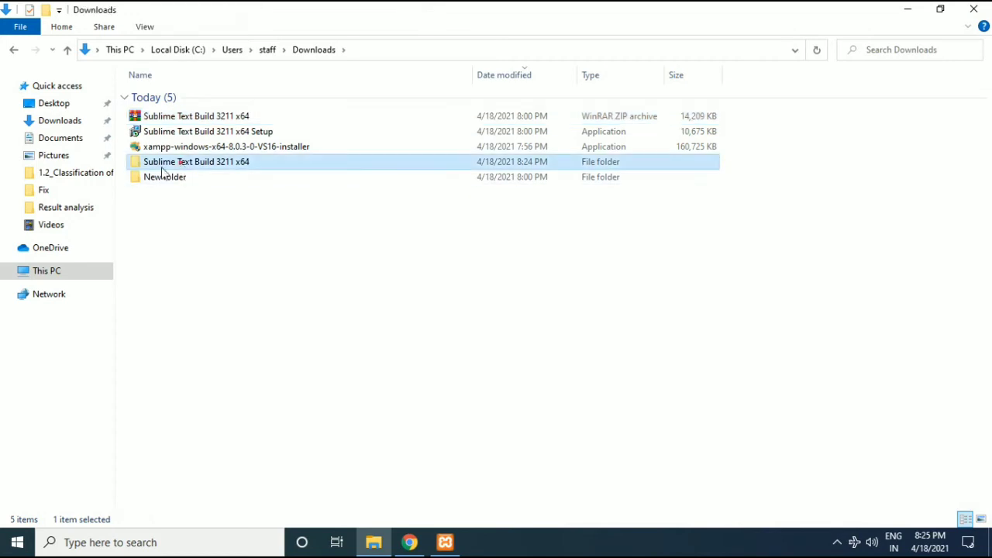
pyautogui.doubleClick(207, 165)
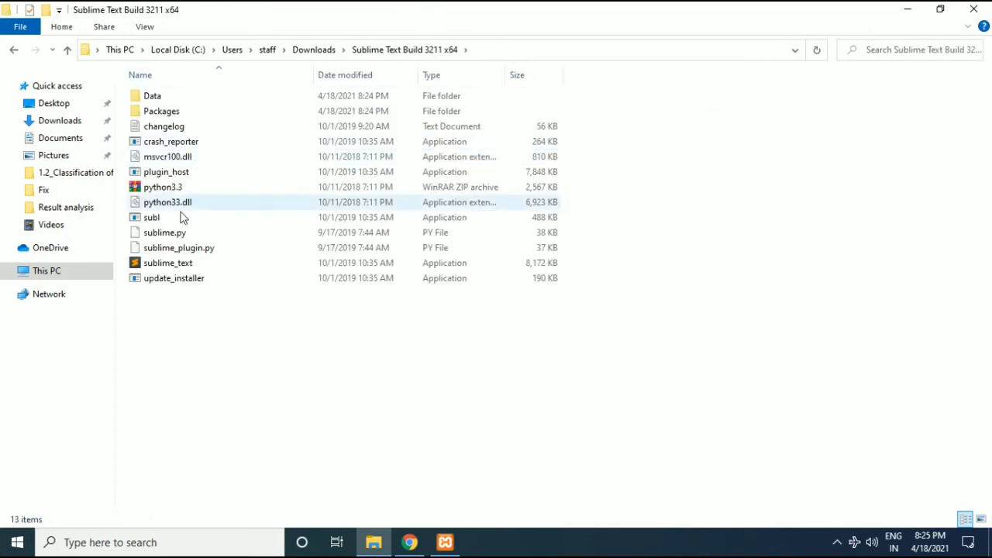
pyautogui.doubleClick(165, 265)
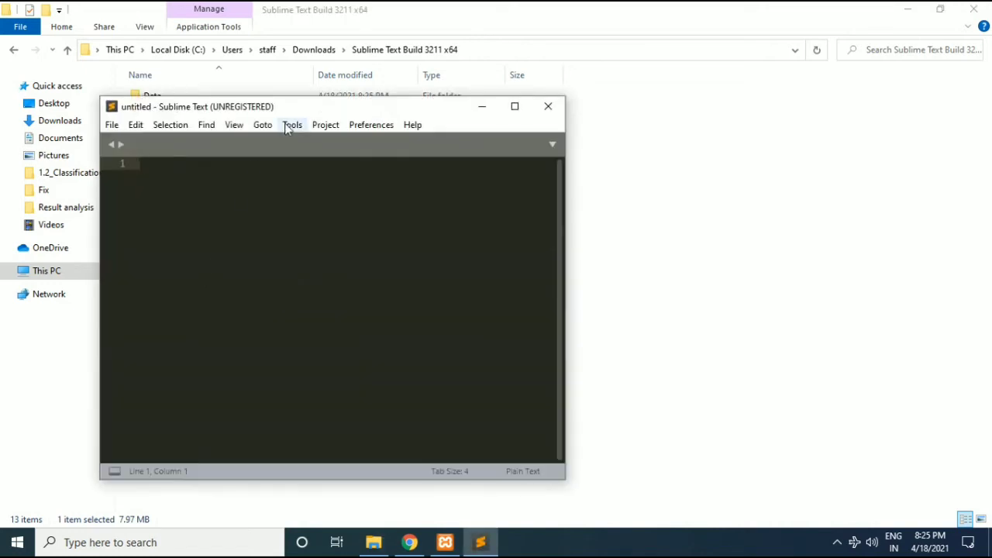
pyautogui.doubleClick(299, 107)
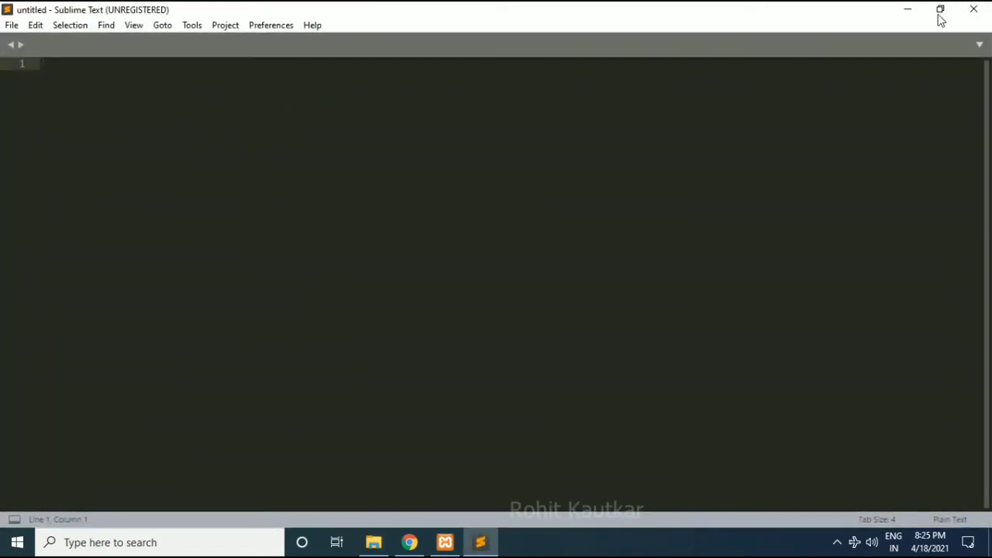
pyautogui.click(975, 10)
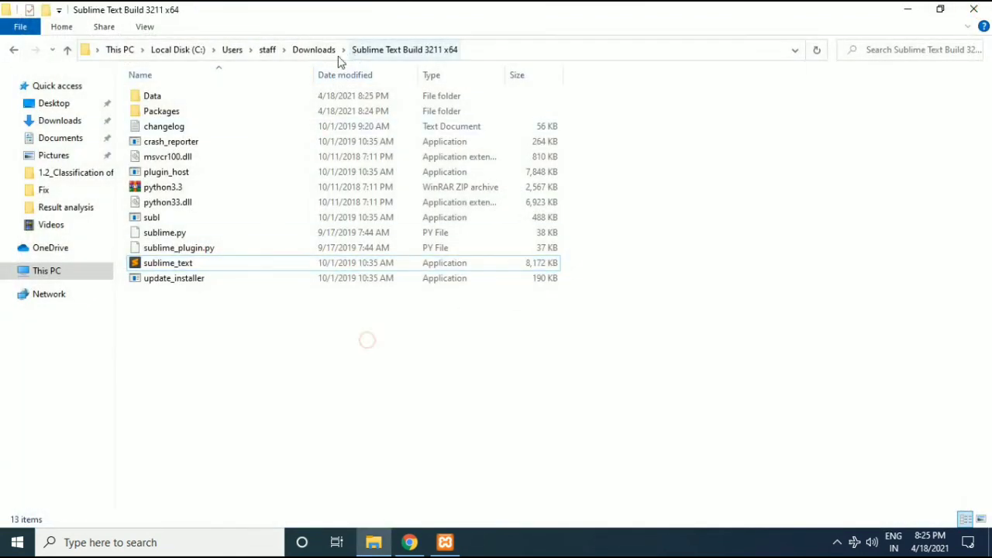
# Install Sublime Text 3 from the Downloads setup file into C:\Program Files\Sublime Text 3, adding it to the explorer context menu
pyautogui.click(315, 51)
pyautogui.doubleClick(204, 132)
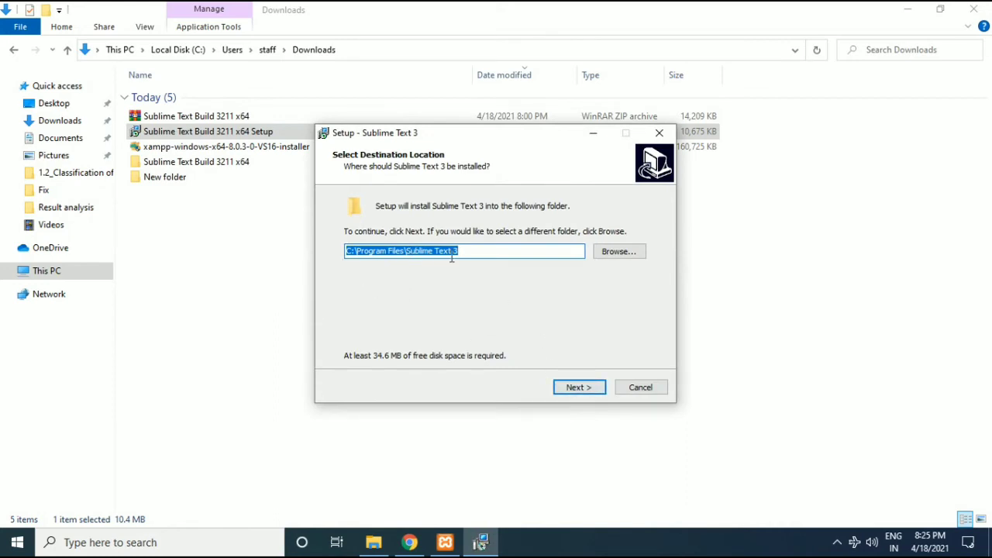
pyautogui.click(581, 388)
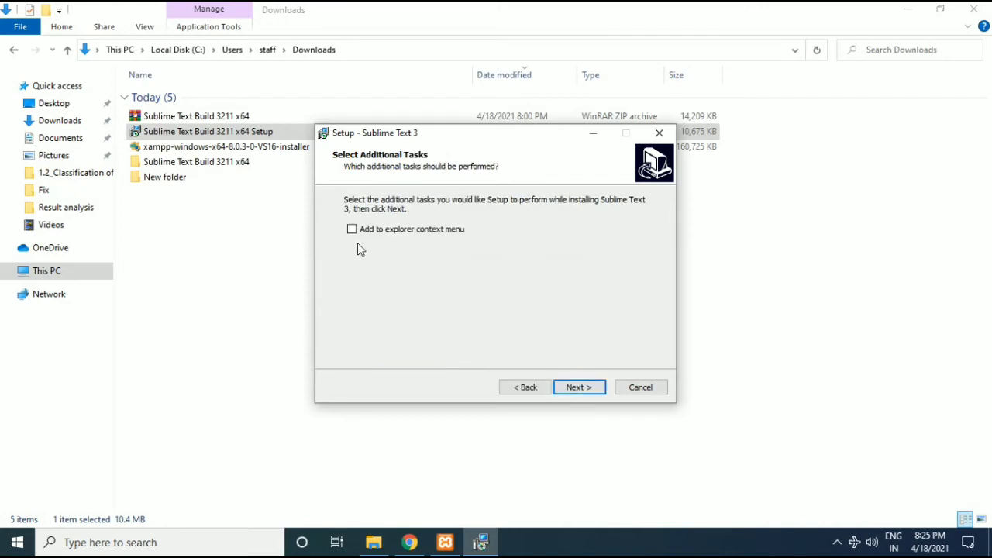
pyautogui.click(353, 232)
pyautogui.click(587, 387)
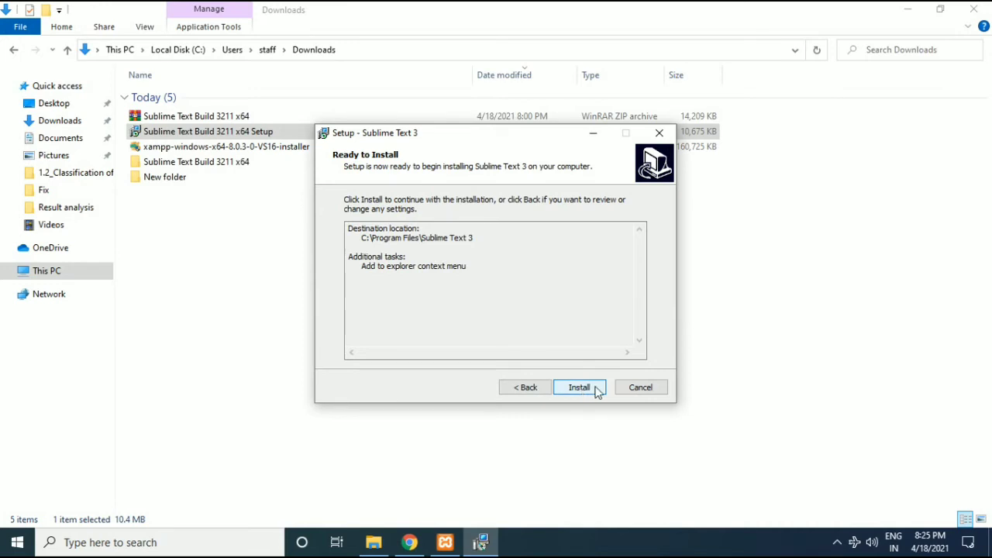
pyautogui.click(596, 391)
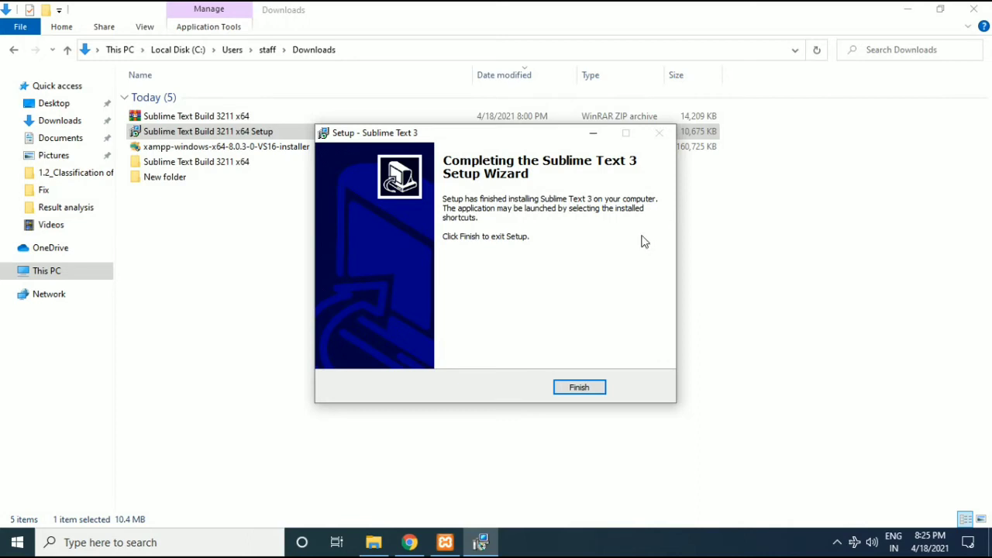
pyautogui.click(593, 389)
pyautogui.click(486, 376)
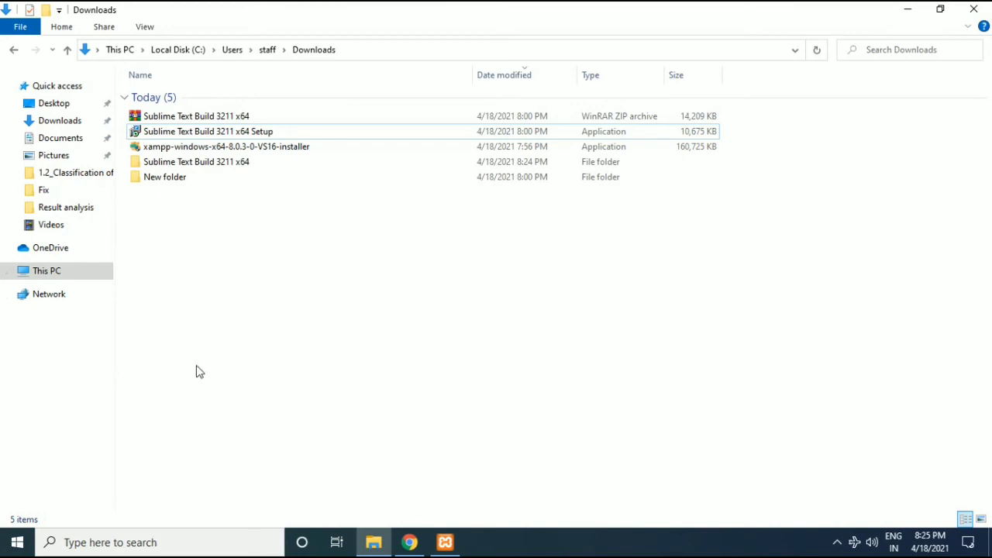
# Launch the installed Sublime Text 3, maximize its window, and create a new file
pyautogui.click(18, 542)
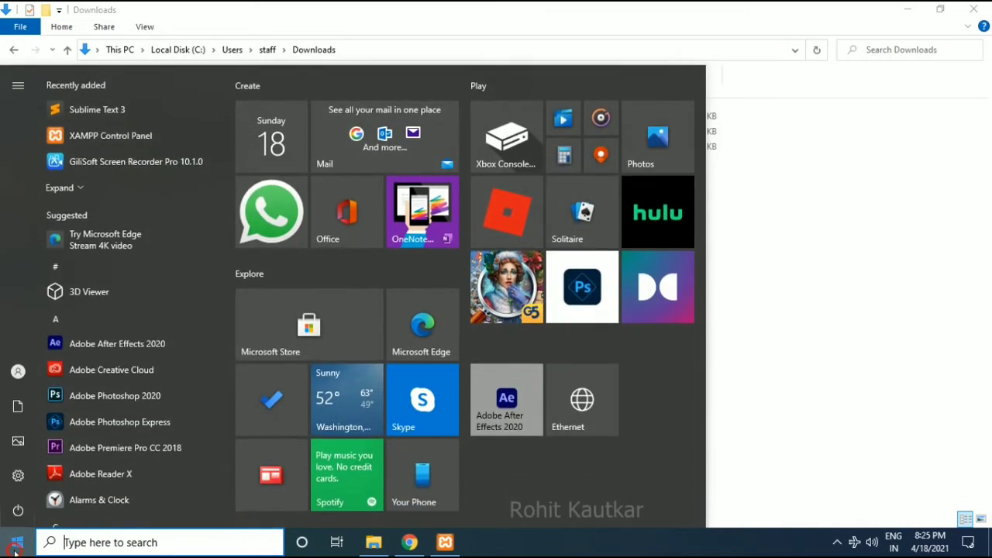
pyautogui.click(110, 111)
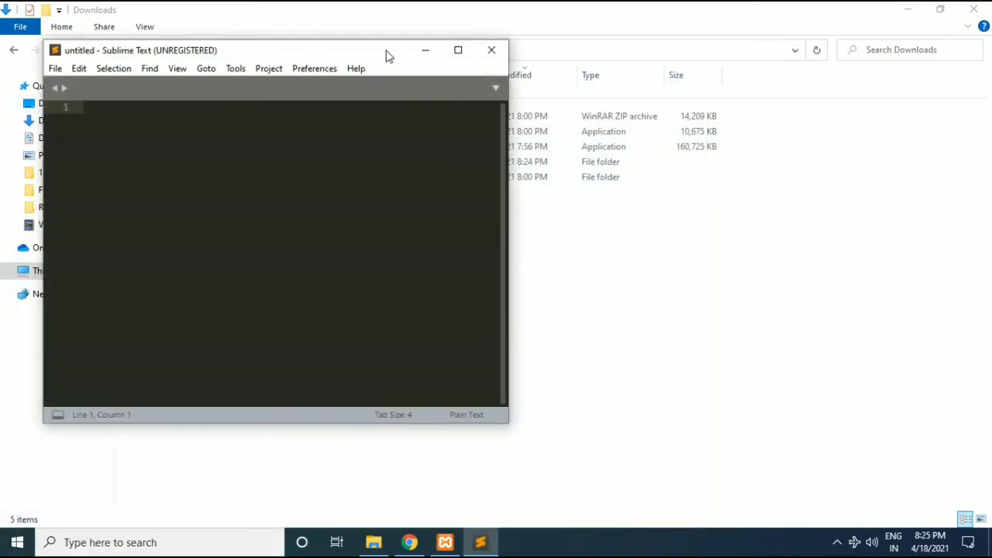
pyautogui.doubleClick(387, 53)
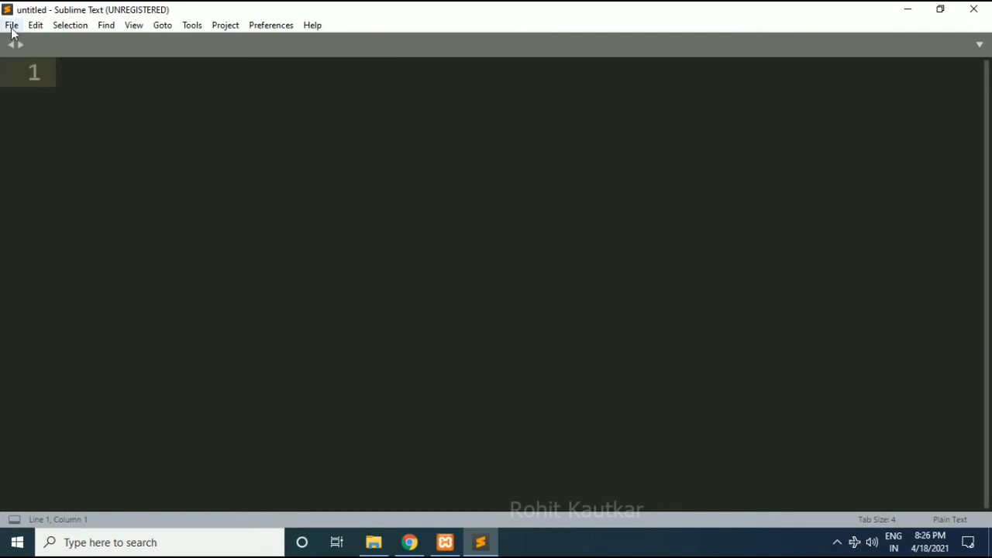
pyautogui.click(12, 27)
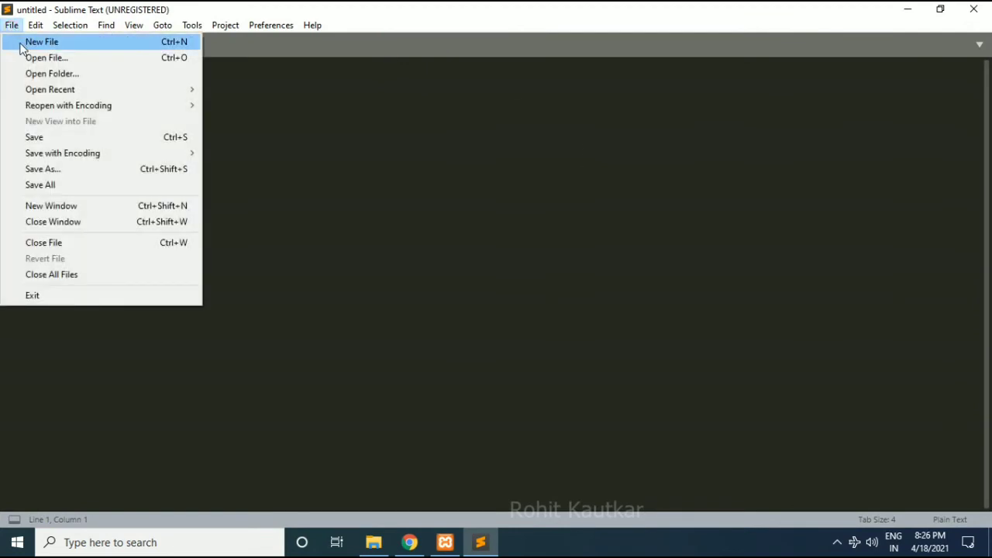
pyautogui.click(21, 45)
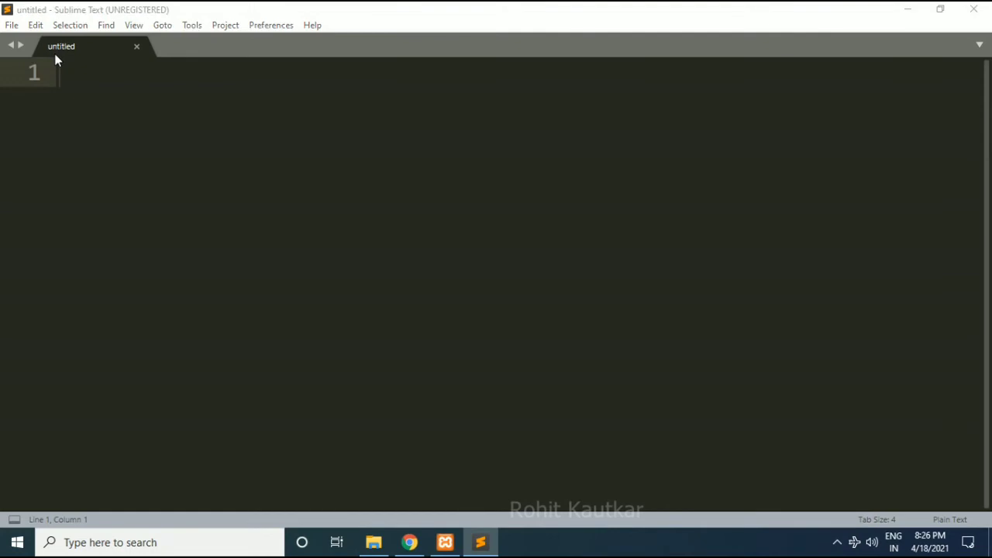
# Save the untitled file as demo.php in the D:\xampp\htdocs folder
pyautogui.hotkey('ctrl', 's')
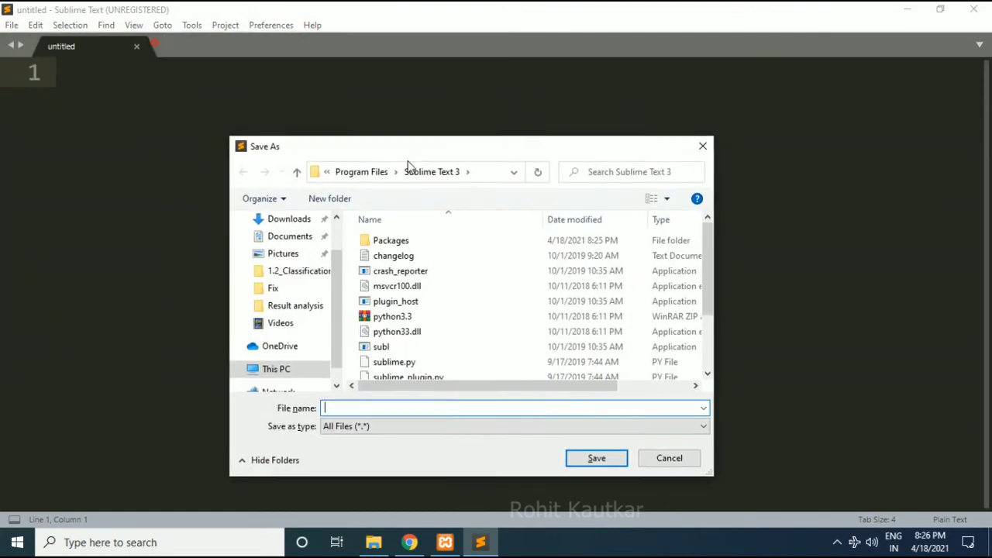
pyautogui.moveTo(379, 151); pyautogui.dragTo(465, 116)
pyautogui.moveTo(422, 259); pyautogui.dragTo(423, 277)
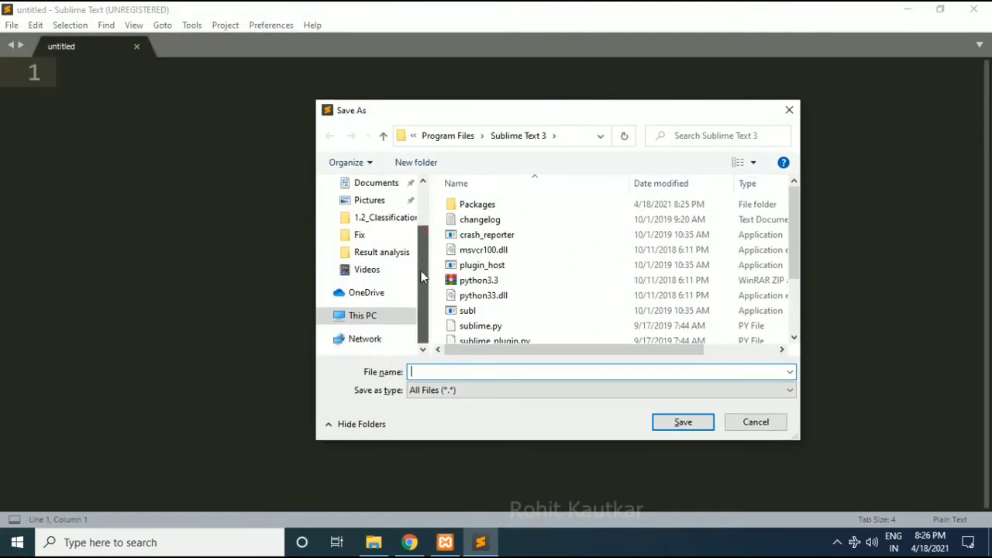
pyautogui.click(365, 315)
pyautogui.click(468, 316)
pyautogui.scroll(-5, 468, 320)
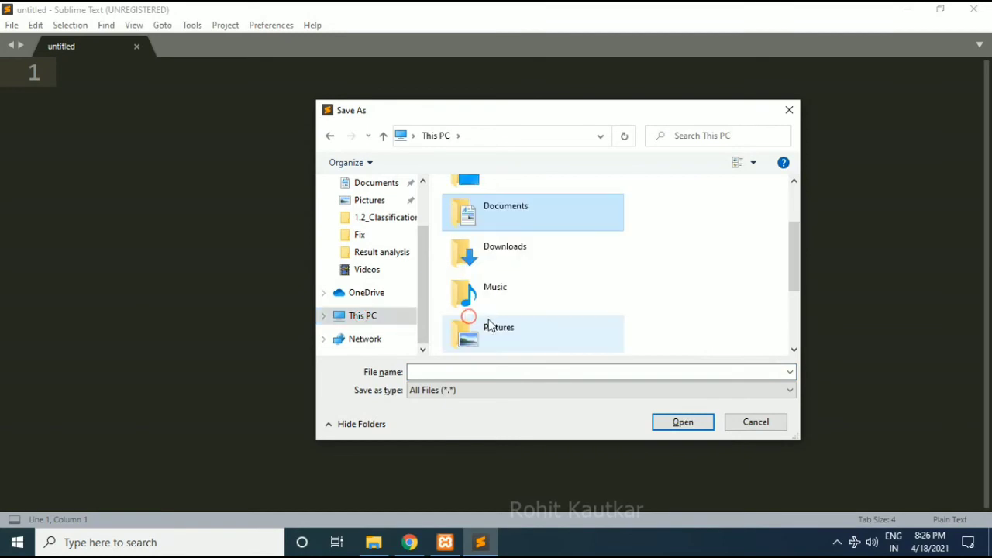
pyautogui.doubleClick(487, 328)
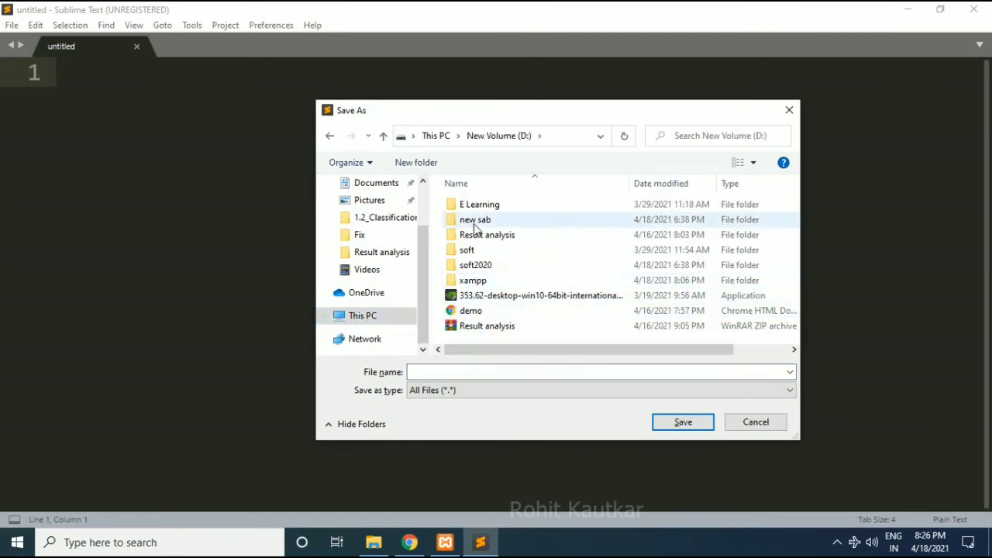
pyautogui.doubleClick(473, 282)
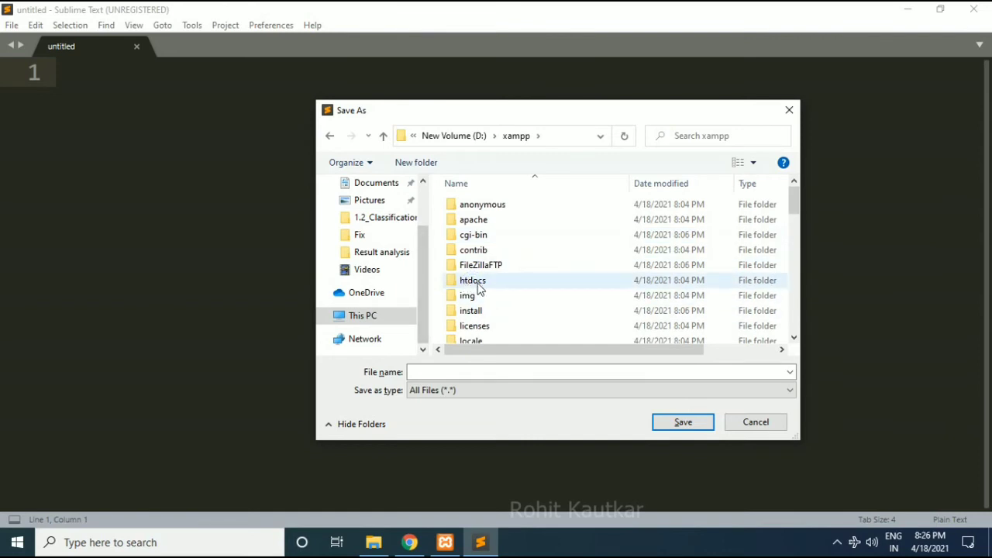
pyautogui.doubleClick(474, 283)
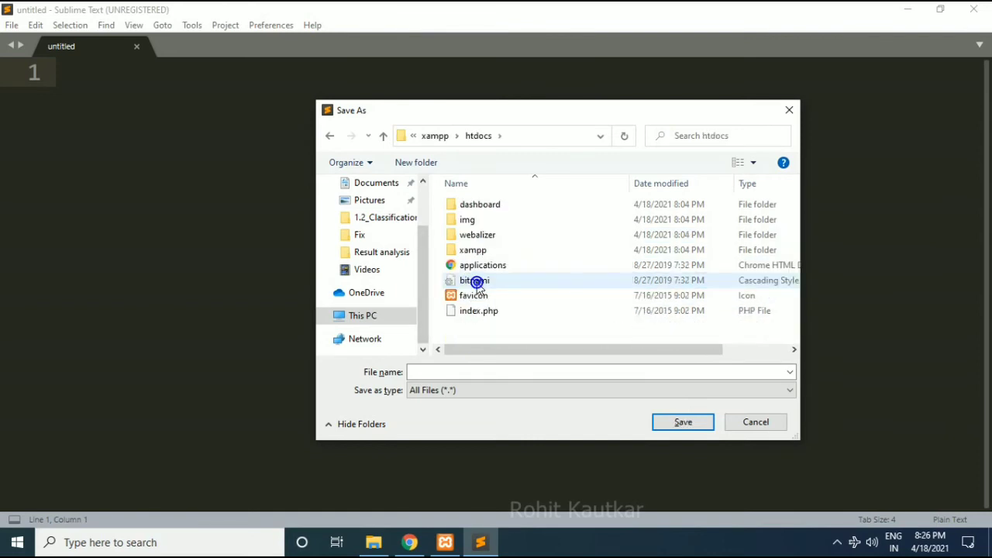
pyautogui.click(423, 374)
pyautogui.click(422, 376)
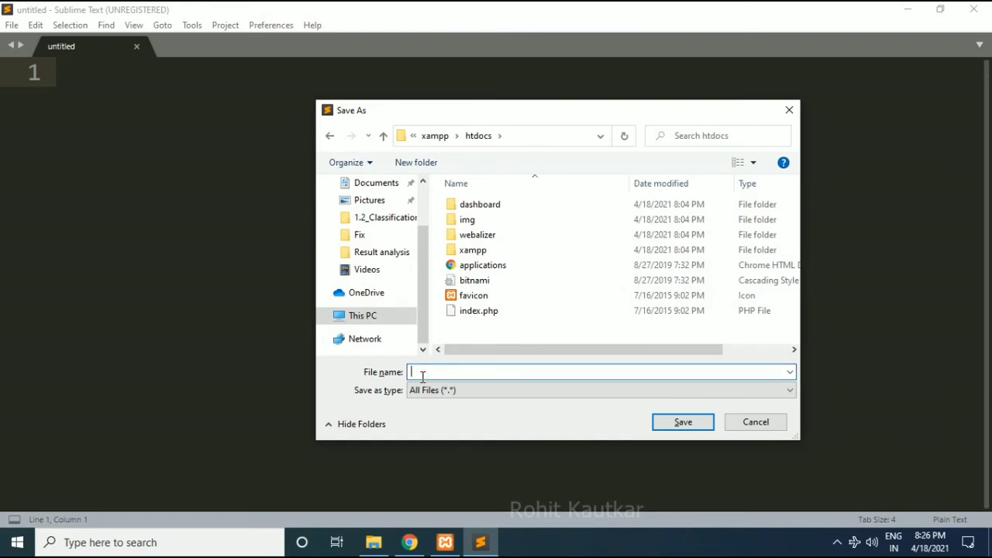
pyautogui.write('demo.php')
pyautogui.click(707, 423)
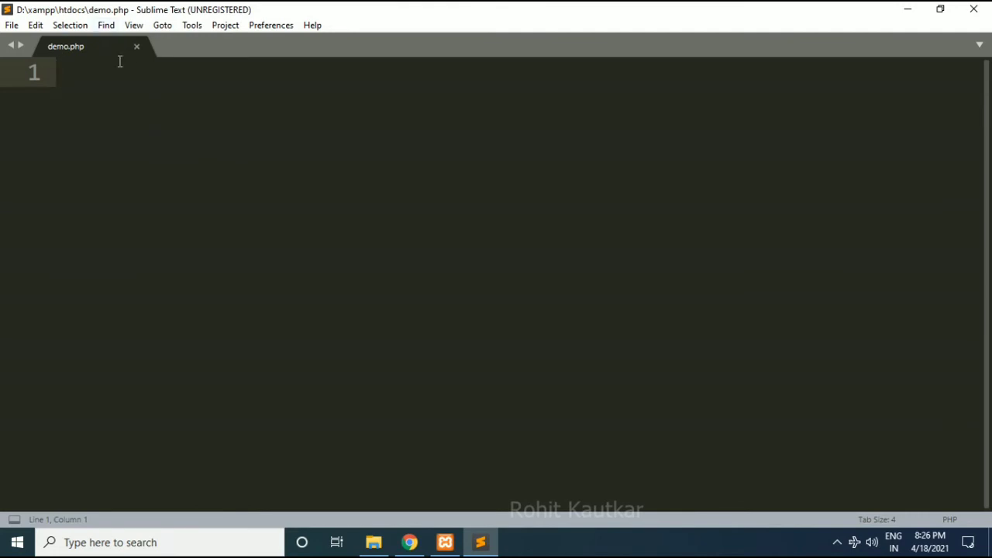
# Write a PHP block in demo.php with <?php on line 1 and the closing ?> on line 6, leaving blank lines between
pyautogui.write('<>')
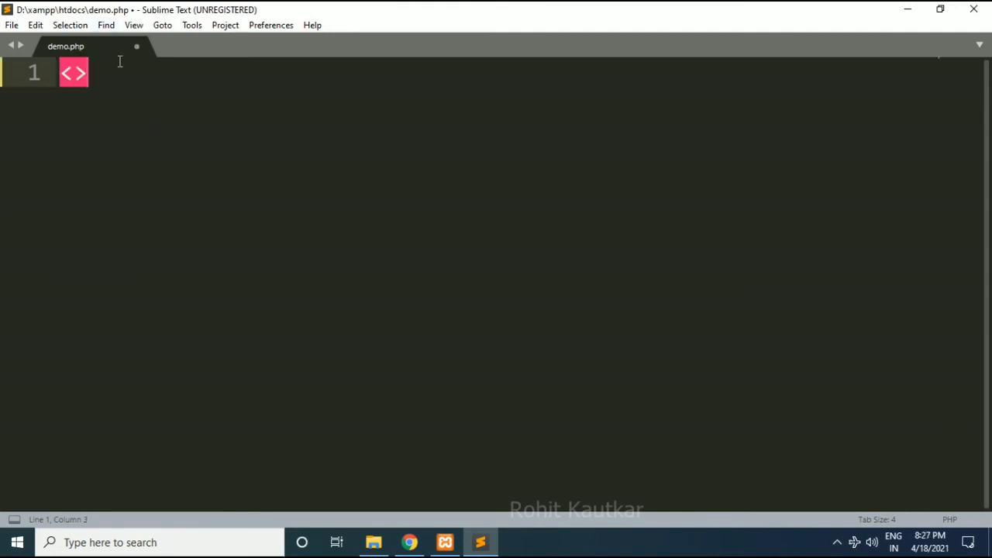
pyautogui.press('Left')
pyautogui.write('??')
pyautogui.press('Left')
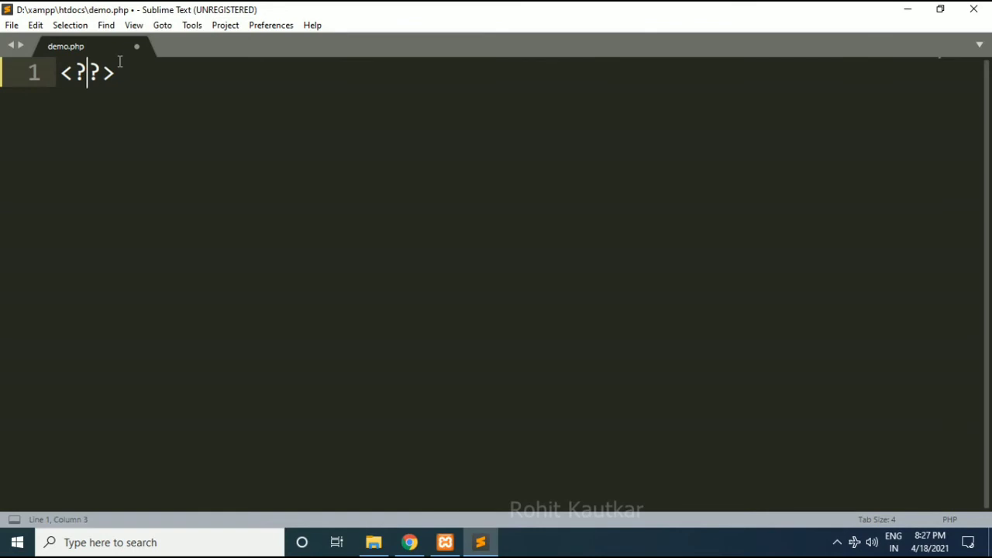
pyautogui.write('php')
pyautogui.press('Return')
pyautogui.press('Return')
pyautogui.press('Return')
pyautogui.press('Return')
pyautogui.press('Return')
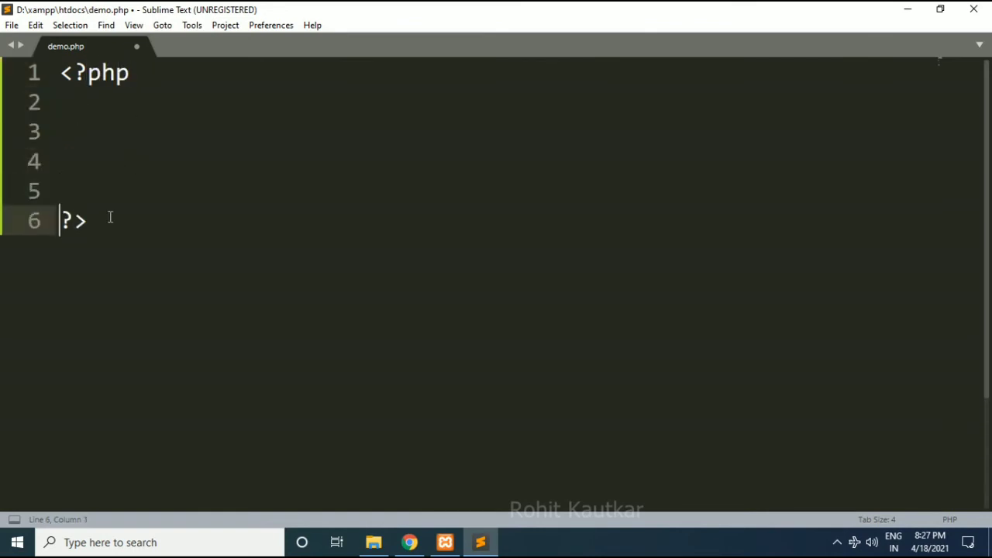
pyautogui.moveTo(108, 221); pyautogui.dragTo(5, 62)
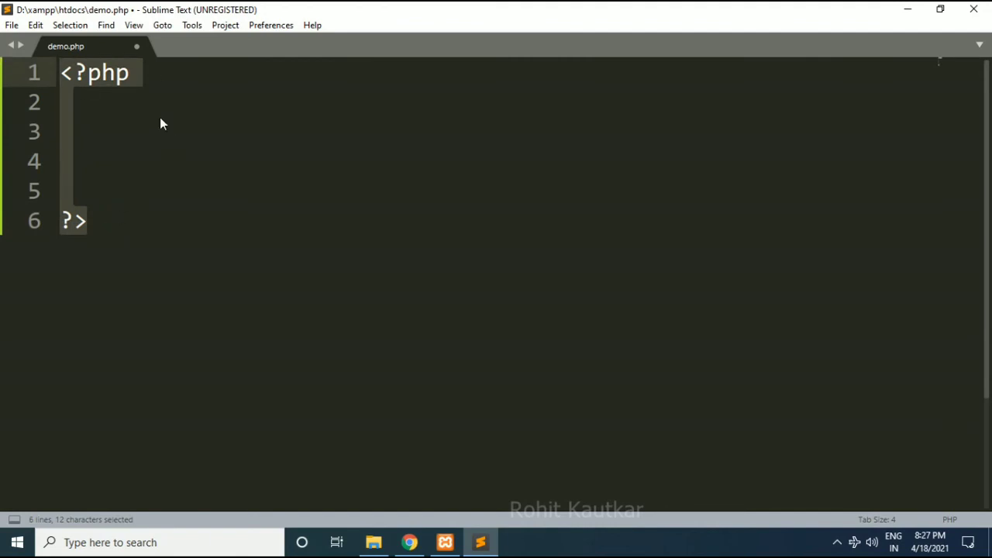
# Add the statement echo "Welcome to PHP"; on line 4 inside the PHP block and save demo.php
pyautogui.click(96, 168)
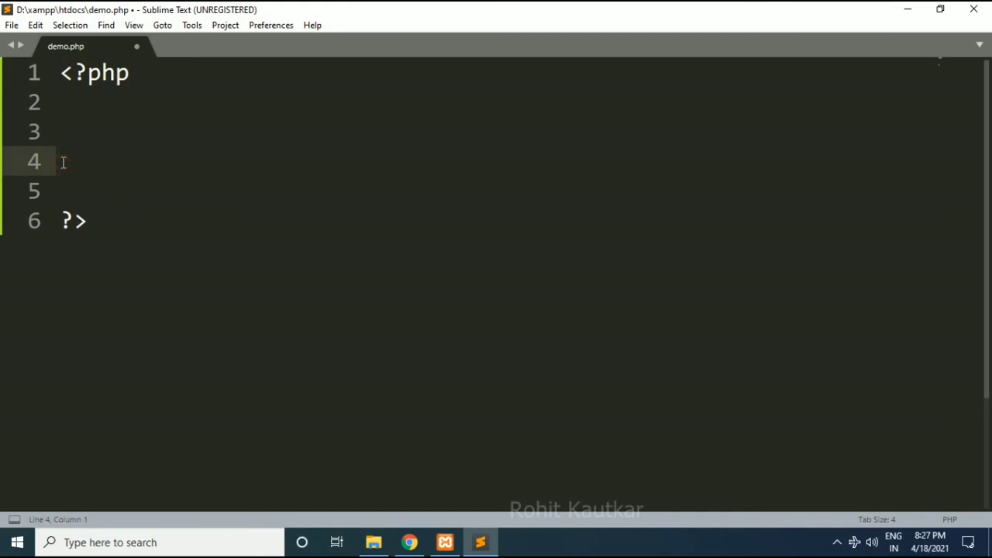
pyautogui.write('echo ')
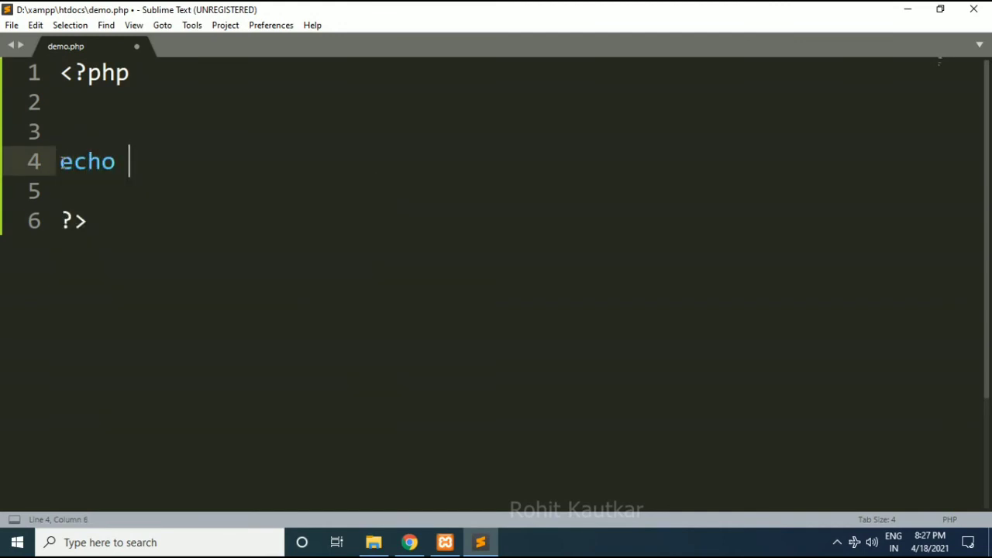
pyautogui.write('"')
pyautogui.write('Welcome')
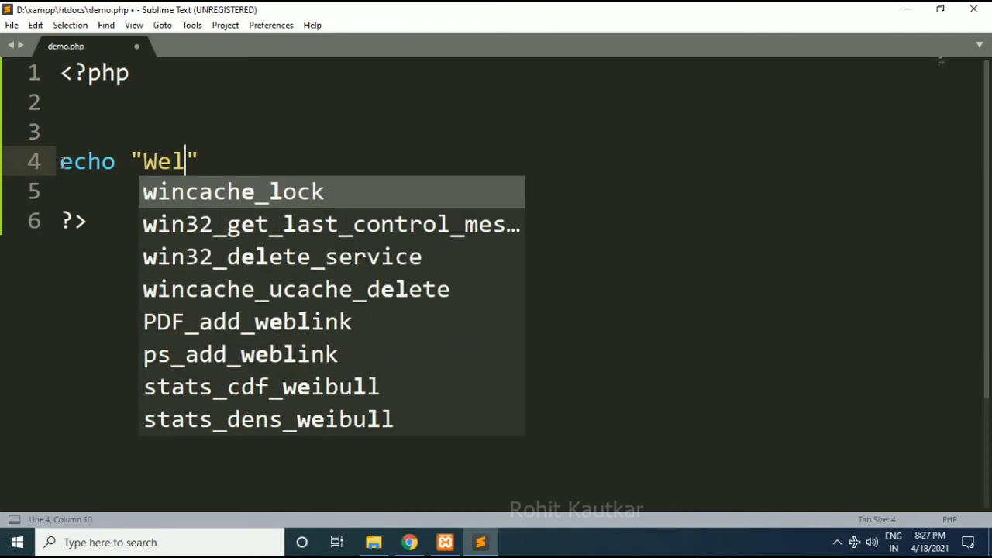
pyautogui.write(' to PHP')
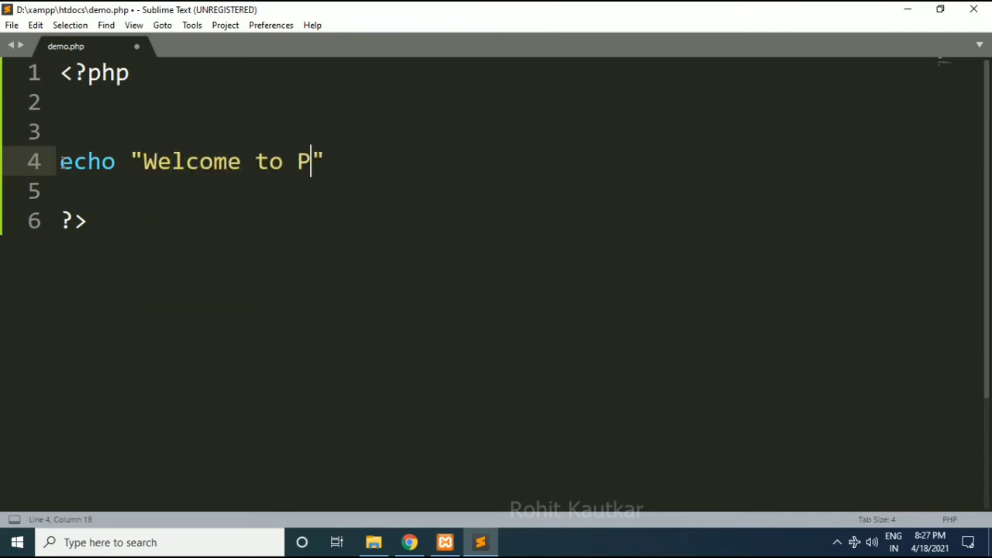
pyautogui.write('";')
pyautogui.click(62, 133)
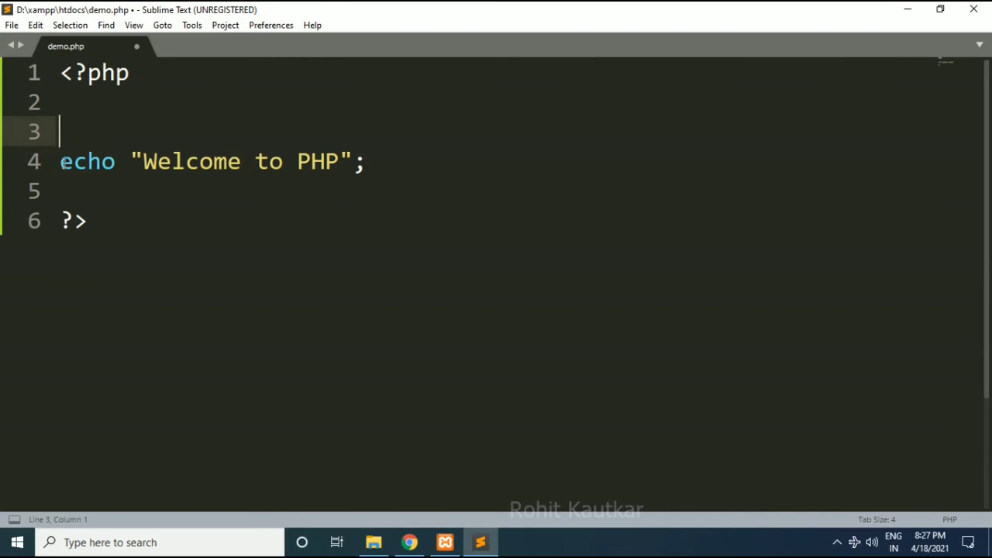
pyautogui.moveTo(61, 162); pyautogui.dragTo(398, 161)
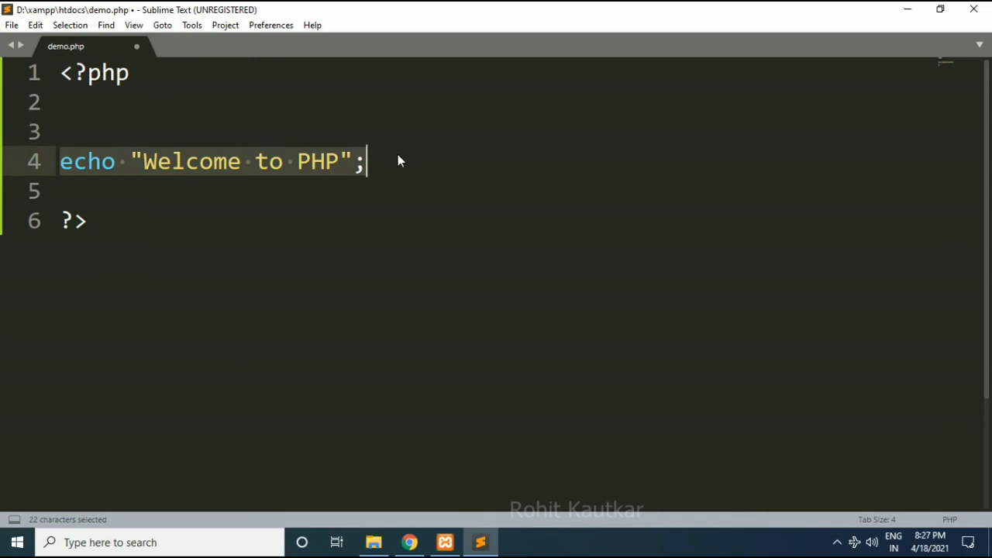
pyautogui.doubleClick(85, 162)
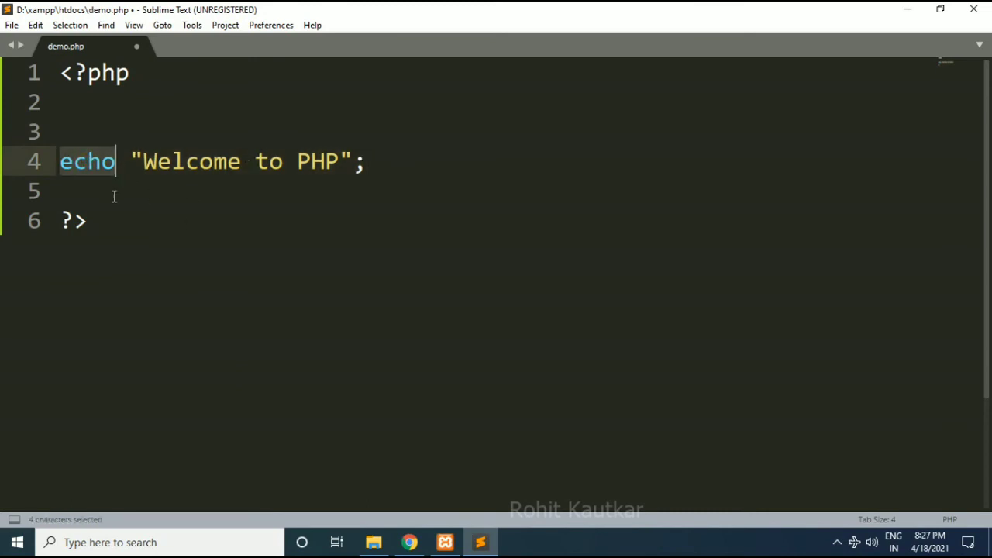
pyautogui.hotkey('ctrl', 's')
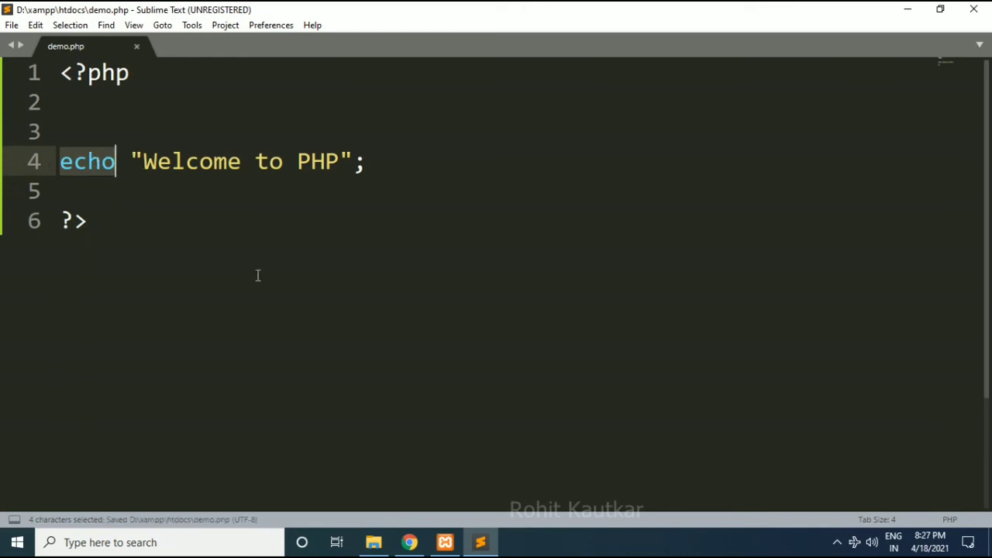
# Highlight the whole PHP script, switch to Chrome, and open a new blank tab
pyautogui.click(93, 221)
pyautogui.moveTo(91, 221); pyautogui.dragTo(61, 73)
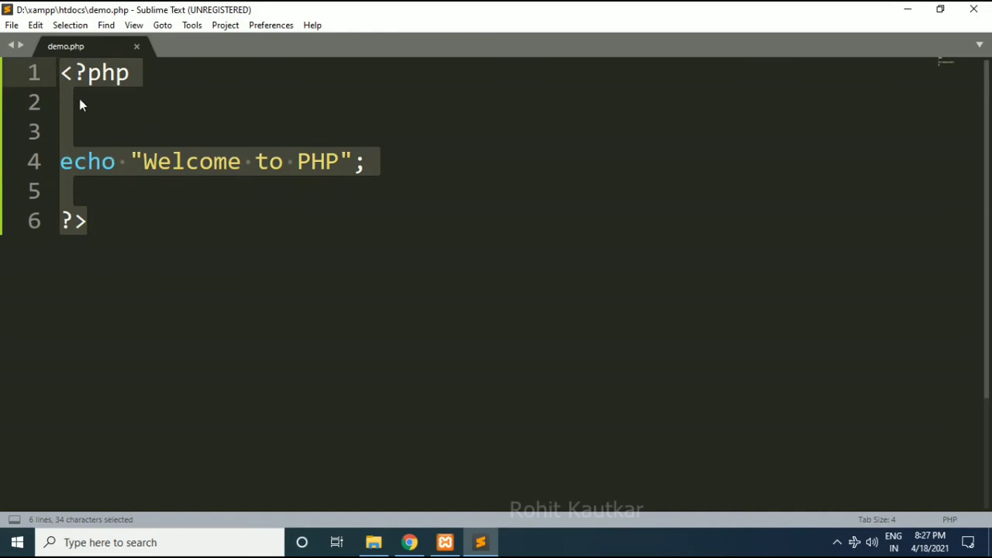
pyautogui.click(410, 542)
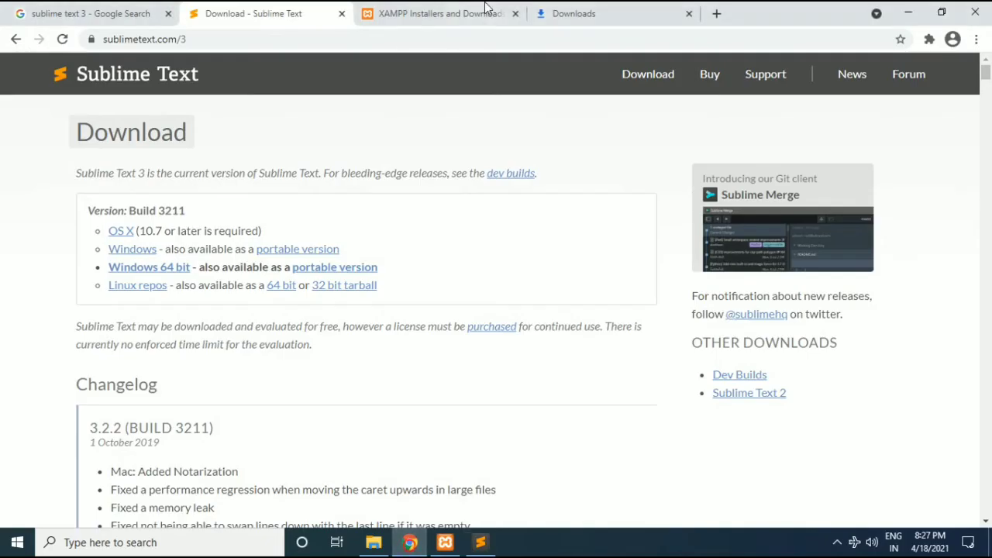
pyautogui.click(581, 11)
pyautogui.click(717, 13)
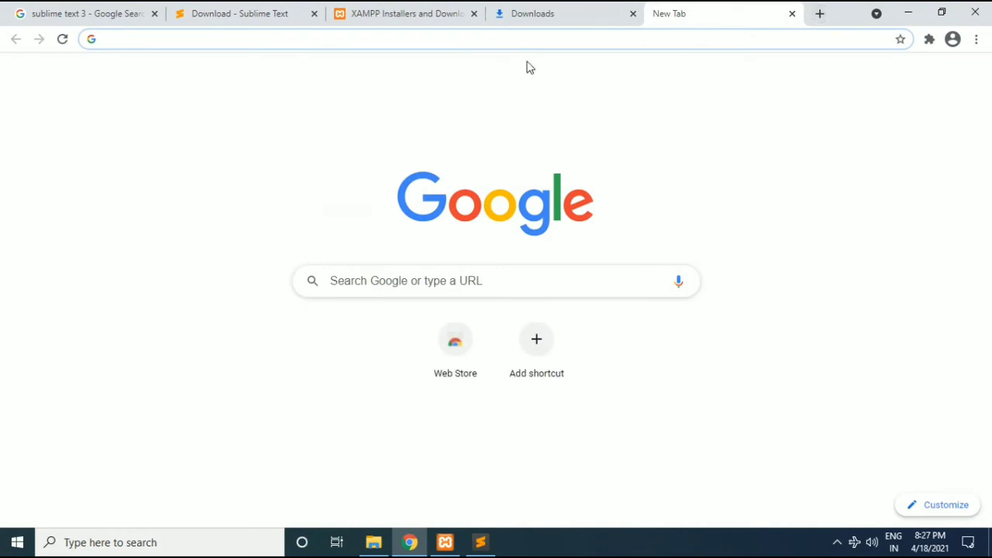
# Switch to File Explorer and open the htdocs folder inside D:\xampp
pyautogui.click(373, 541)
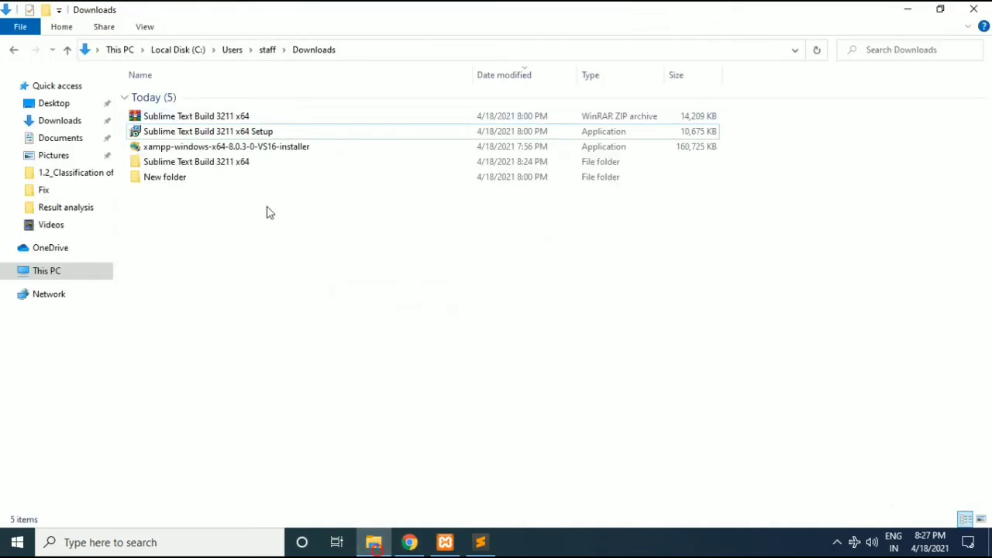
pyautogui.click(56, 275)
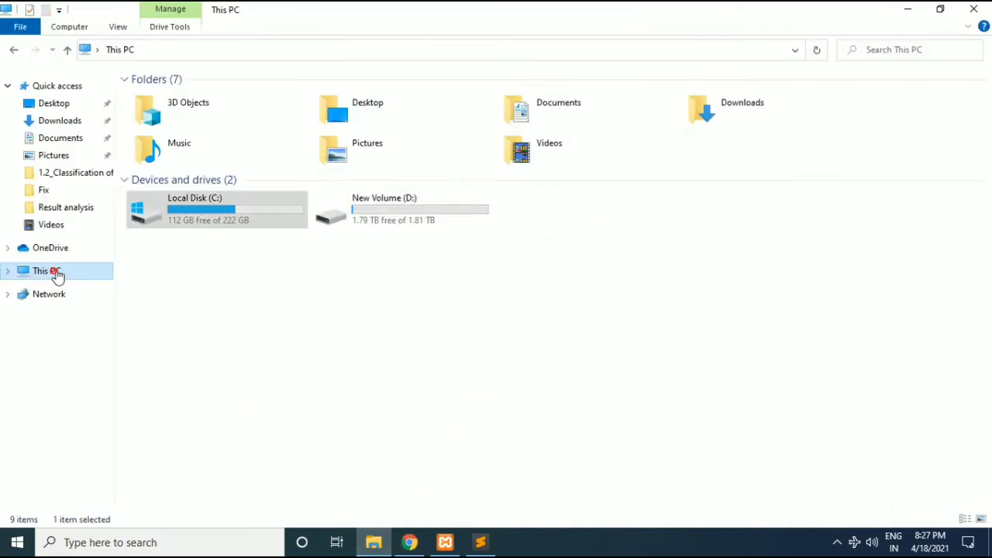
pyautogui.doubleClick(325, 214)
pyautogui.doubleClick(152, 173)
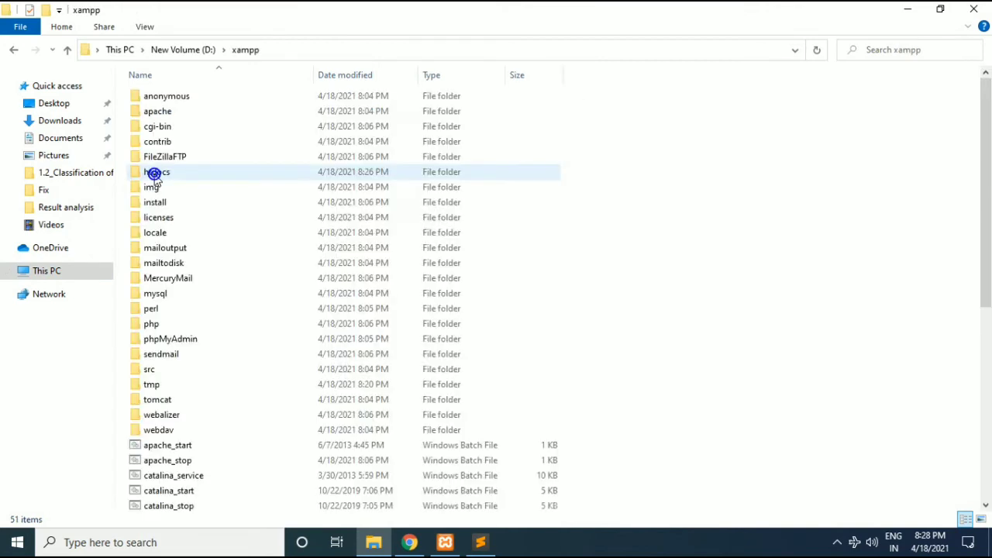
pyautogui.doubleClick(158, 179)
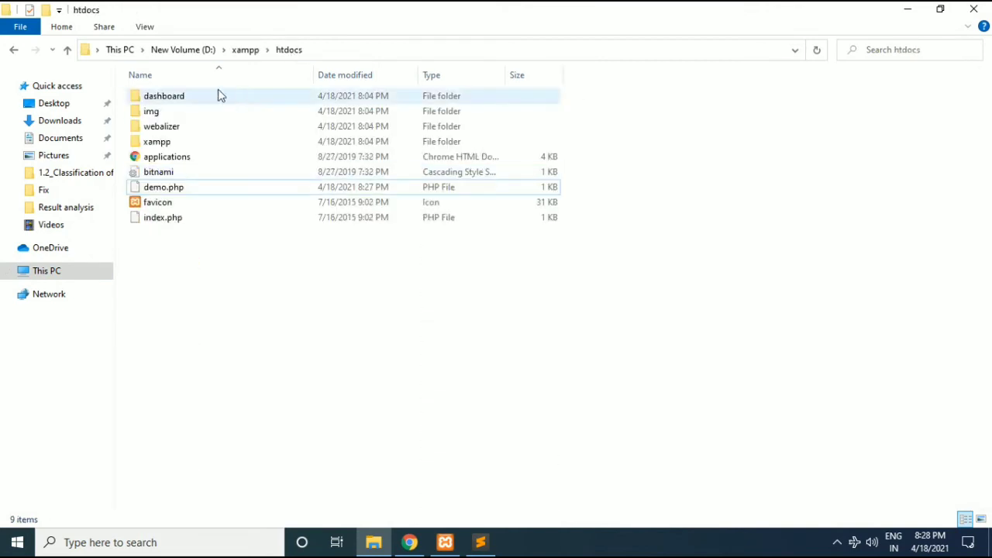
# Open demo.php from htdocs directly in Chrome as a local file and examine how its script is displayed
pyautogui.click(172, 193)
pyautogui.click(171, 192)
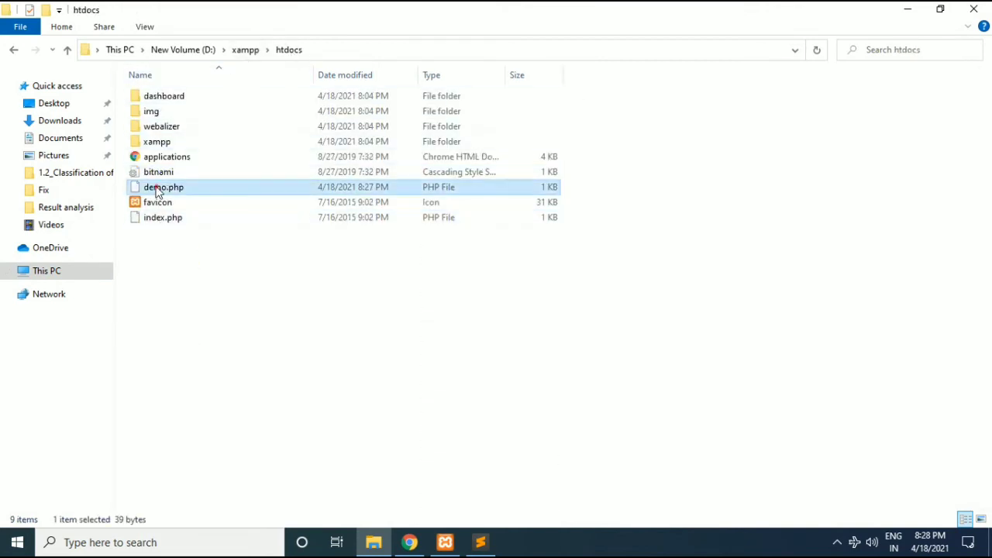
pyautogui.moveTo(158, 192); pyautogui.dragTo(549, 228)
pyautogui.moveTo(19, 122); pyautogui.dragTo(2, 59)
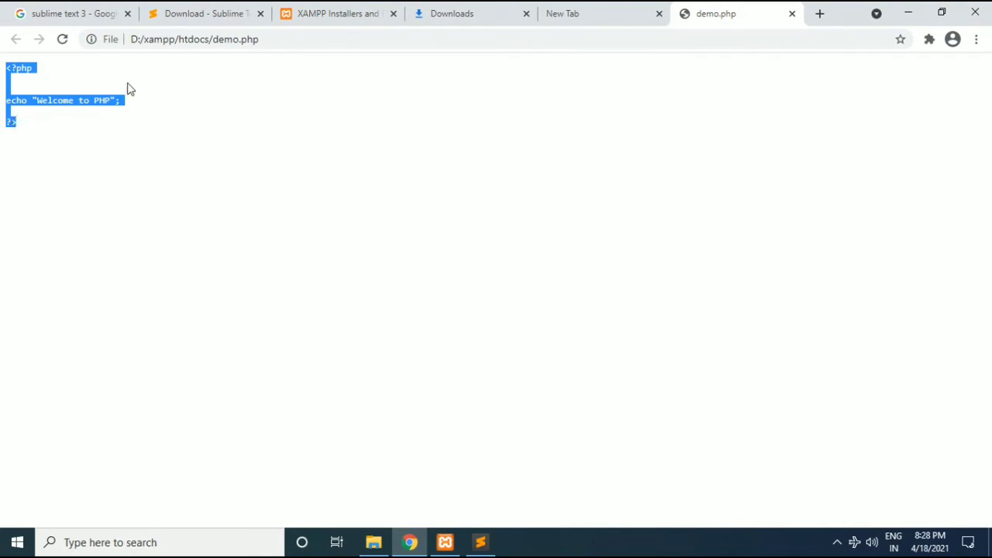
pyautogui.click(42, 115)
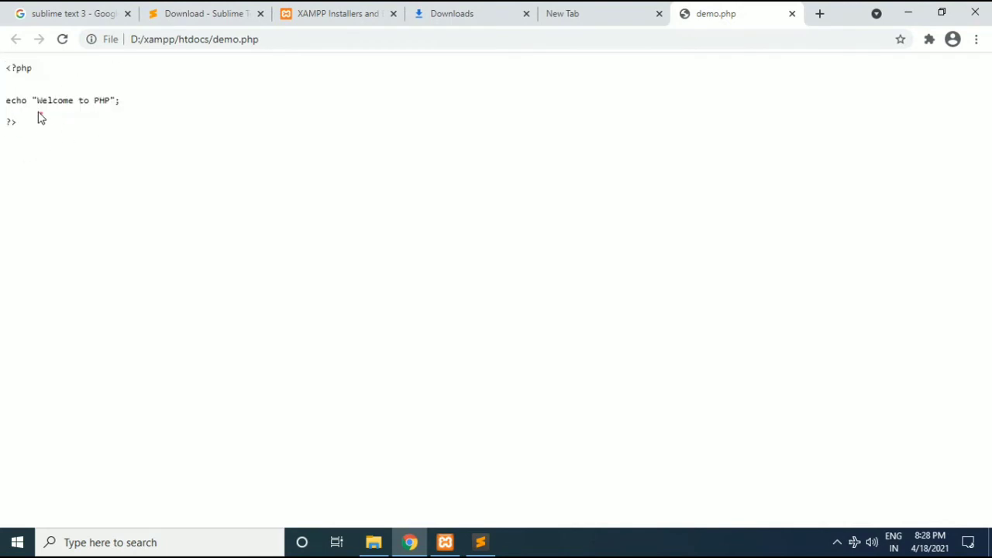
pyautogui.moveTo(37, 100); pyautogui.dragTo(111, 98)
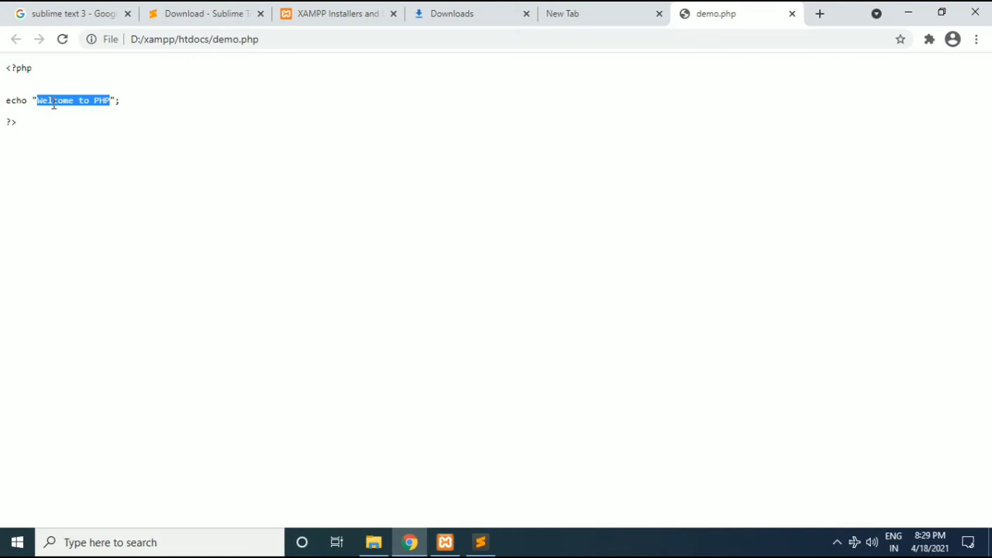
pyautogui.moveTo(35, 127); pyautogui.dragTo(2, 64)
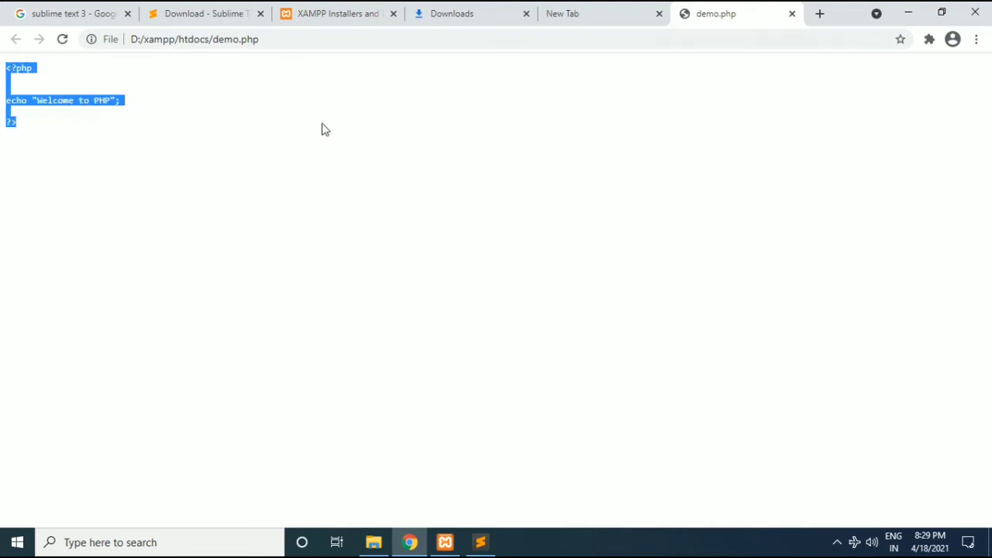
# Load localhost in the blank browser tab and highlight the XAMPP dashboard's welcome text
pyautogui.click(578, 12)
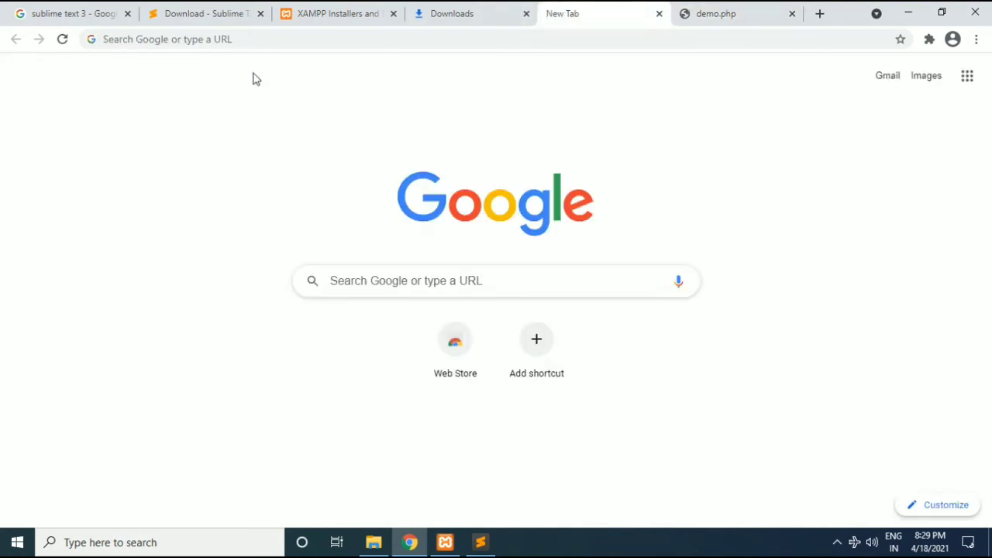
pyautogui.click(253, 42)
pyautogui.write('l')
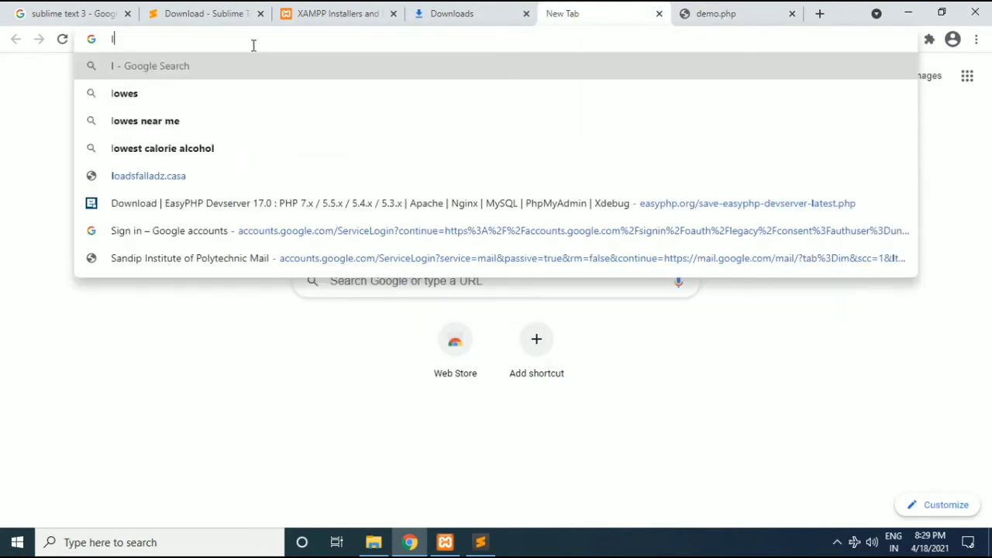
pyautogui.write('ocalhost')
pyautogui.press('Delete')
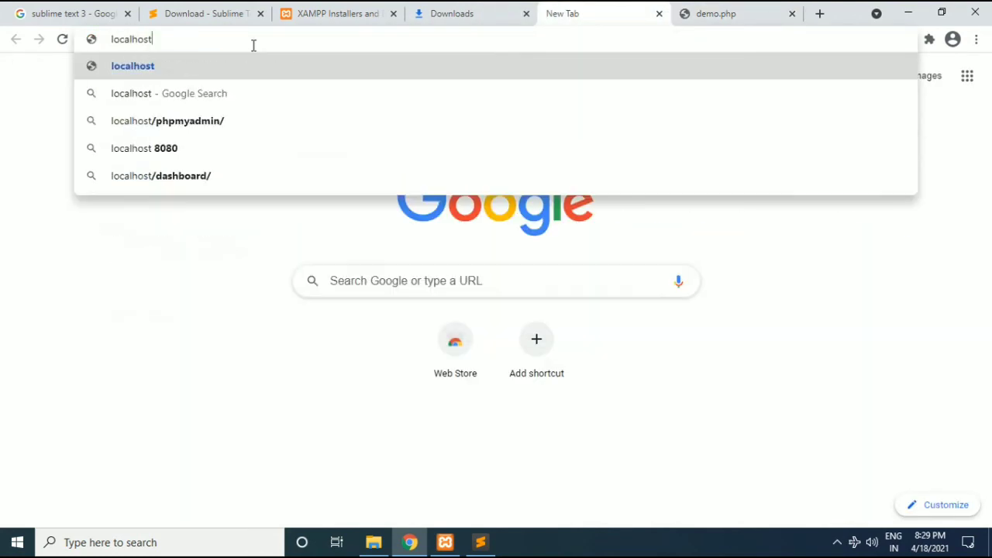
pyautogui.press('Return')
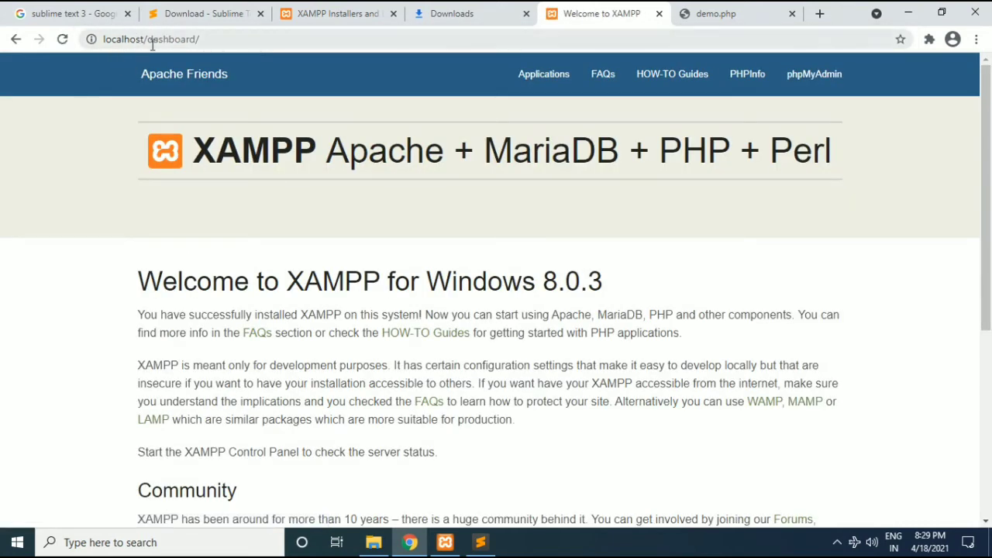
pyautogui.moveTo(127, 121); pyautogui.dragTo(615, 447)
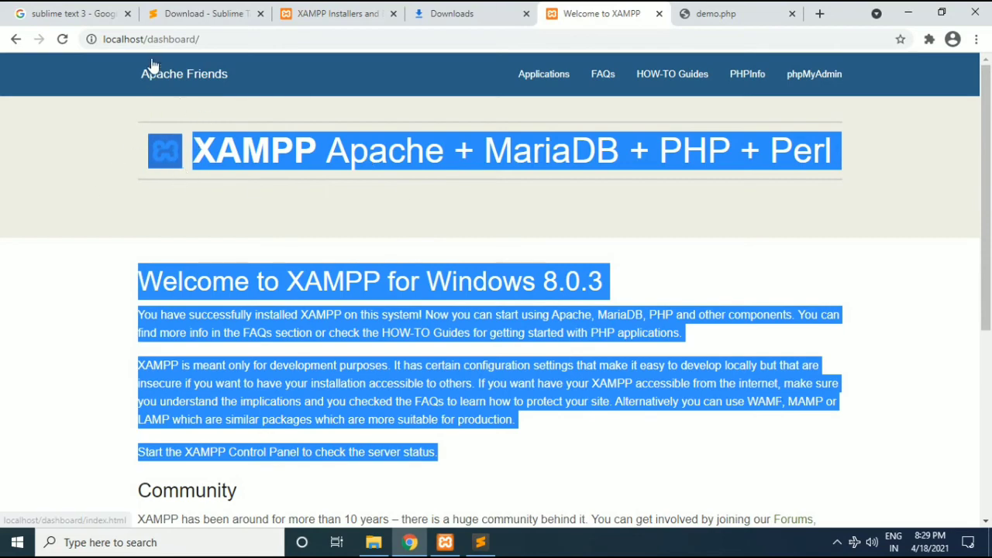
# Run the script by loading localhost/demo.php in the same tab, and examine its output text
pyautogui.click(292, 40)
pyautogui.write('localhost/')
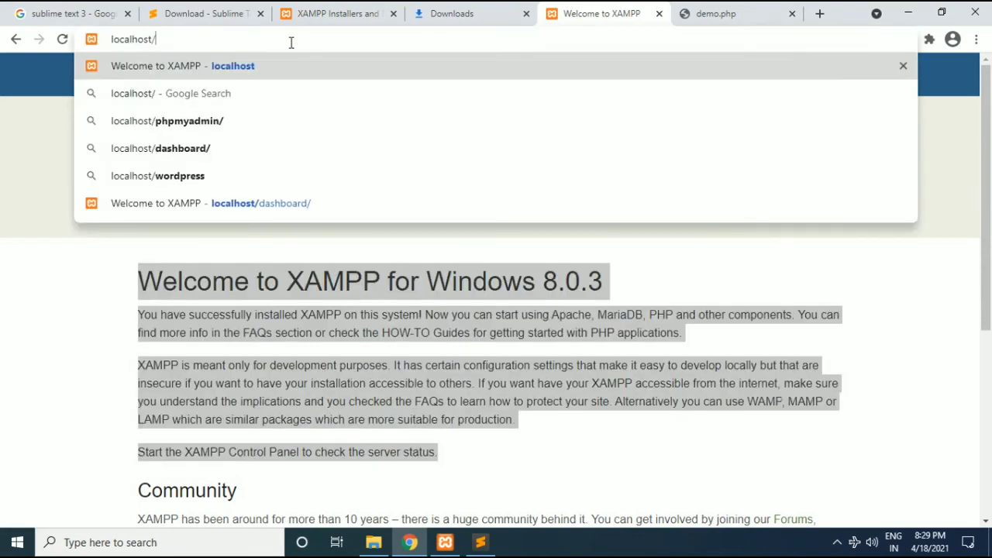
pyautogui.write('demo.')
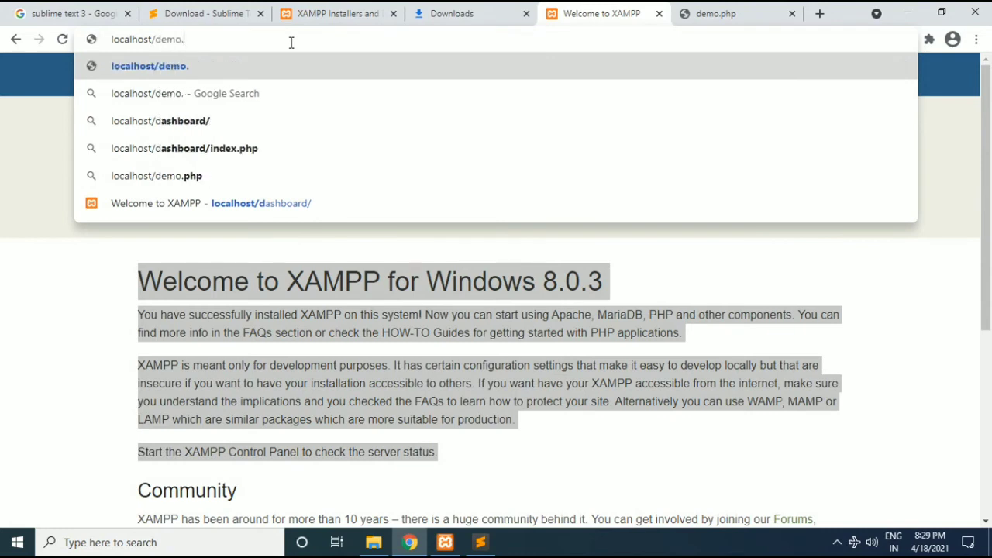
pyautogui.write('php')
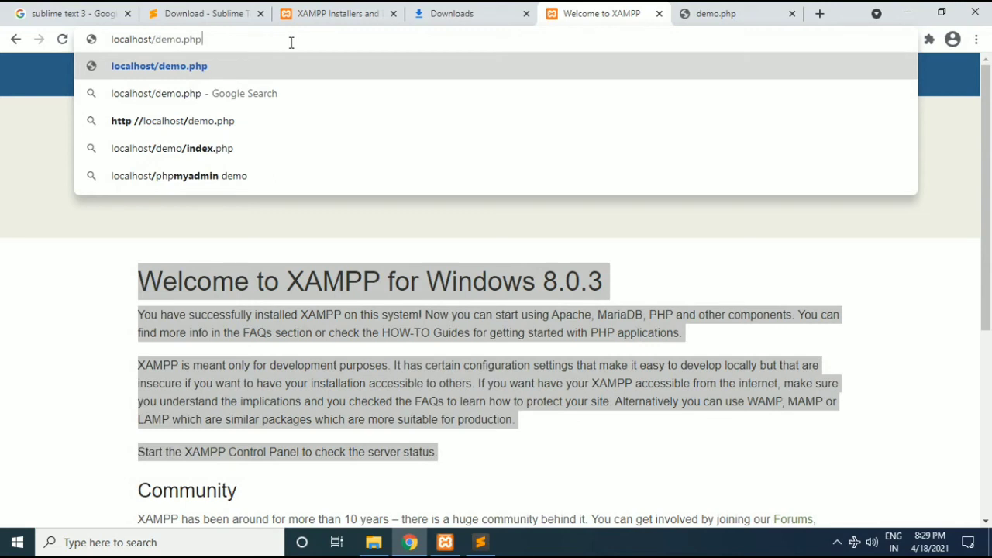
pyautogui.press('Return')
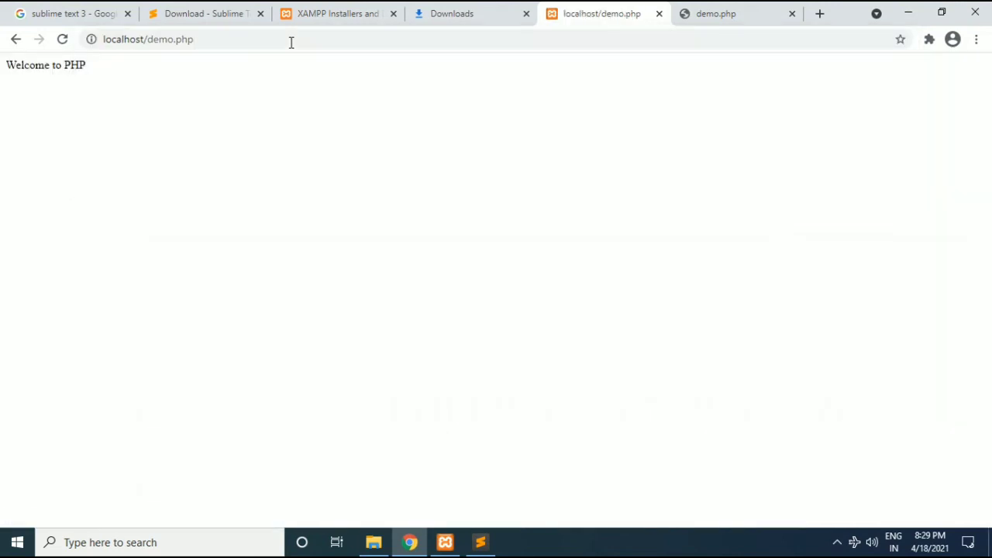
pyautogui.moveTo(103, 65); pyautogui.dragTo(2, 69)
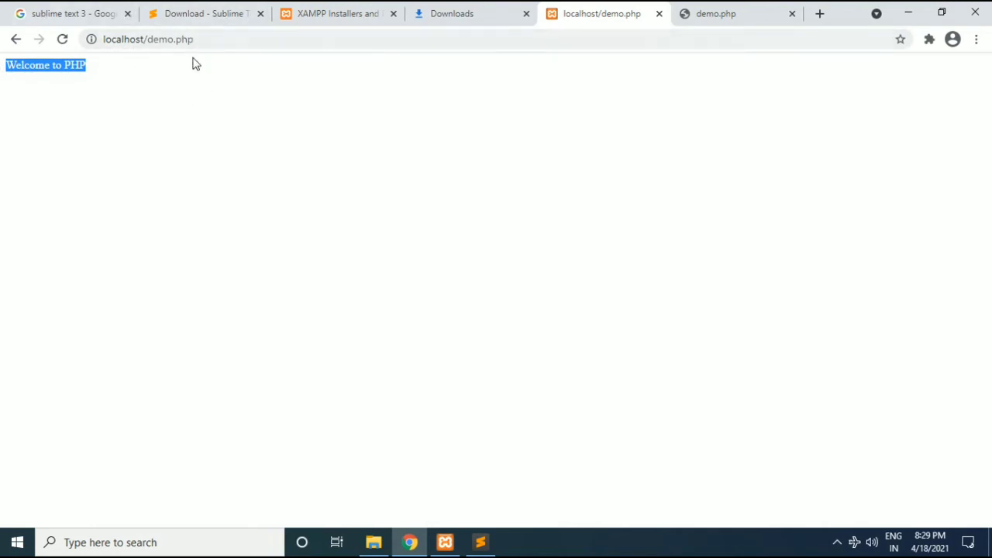
pyautogui.click(196, 112)
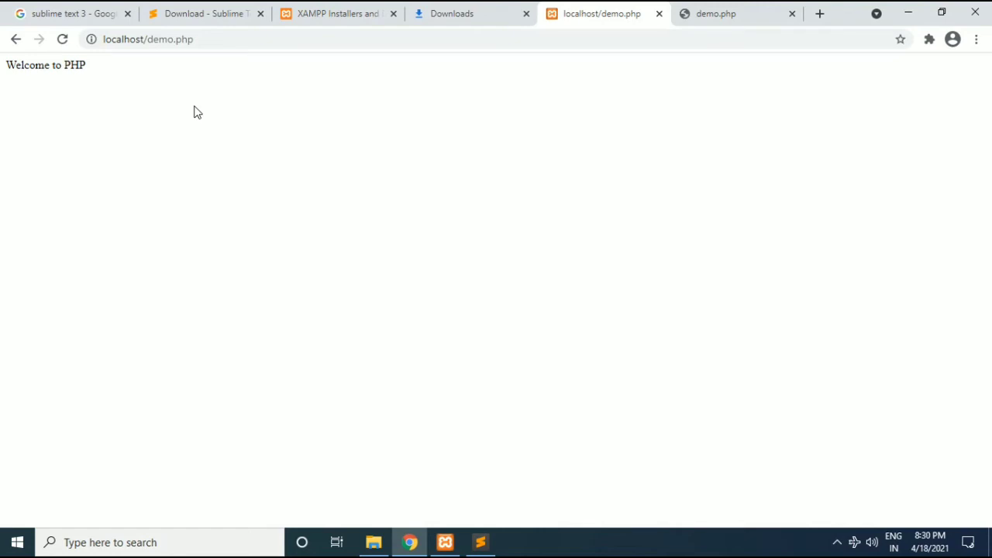
# Switch to File Explorer and create a new folder named demo inside htdocs
pyautogui.click(374, 542)
pyautogui.rightClick(206, 267)
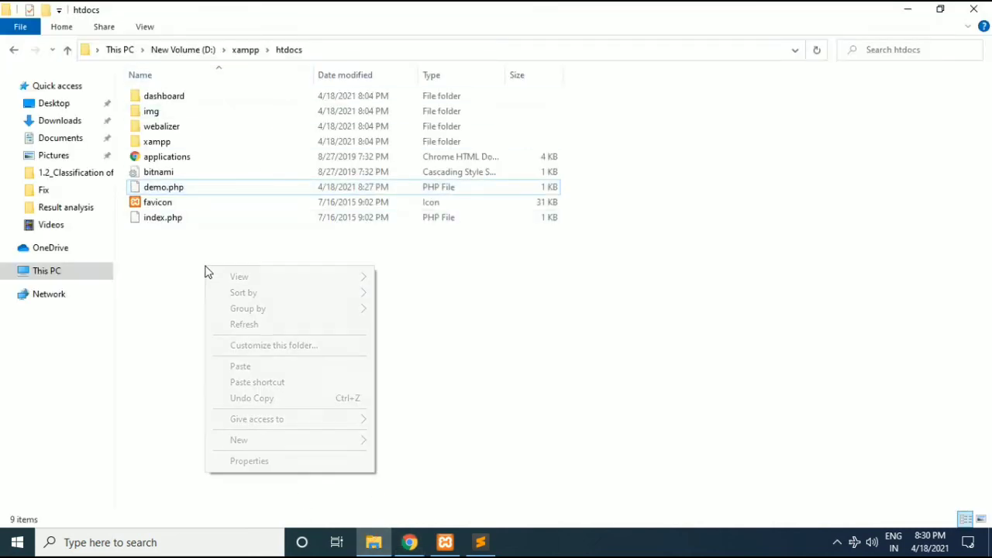
pyautogui.click(279, 440)
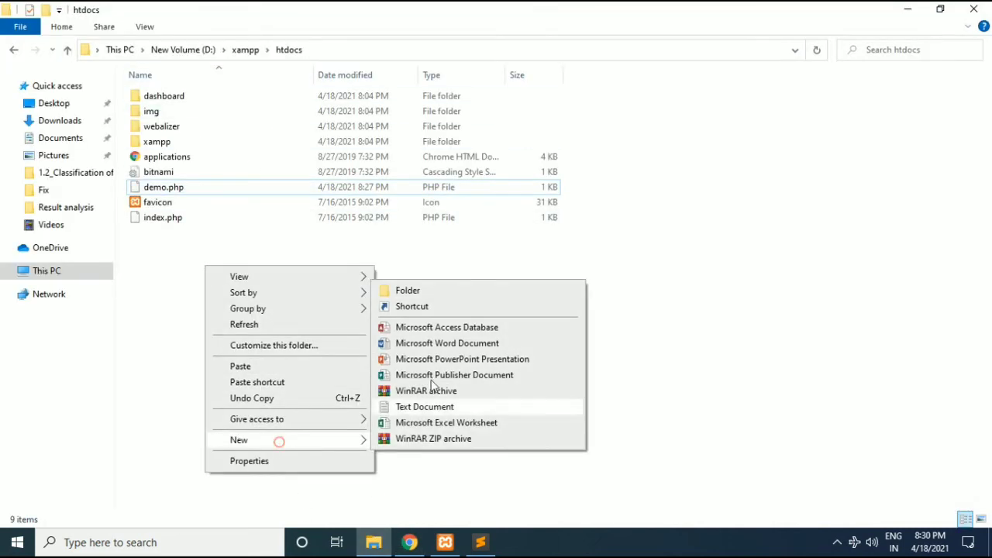
pyautogui.click(417, 291)
pyautogui.write('demo')
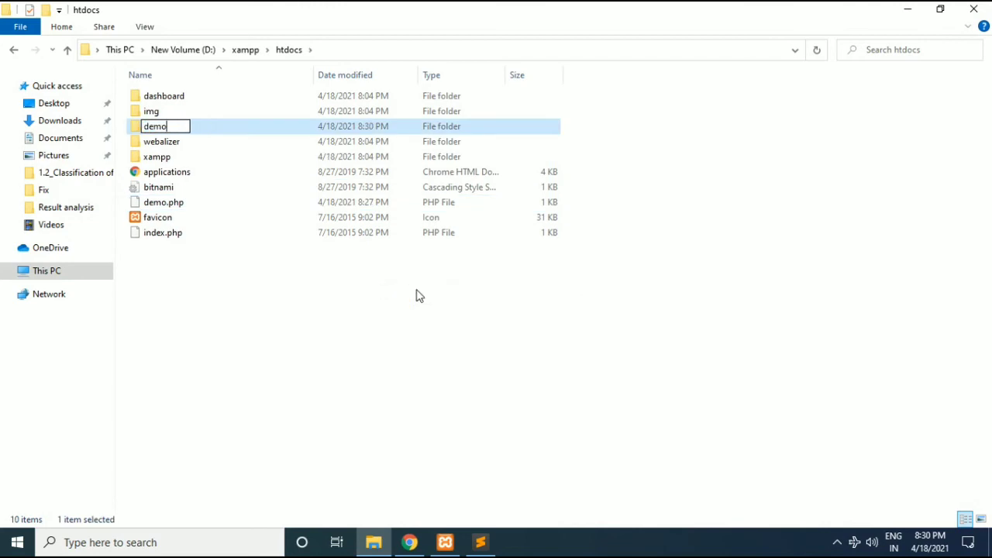
pyautogui.press('Return')
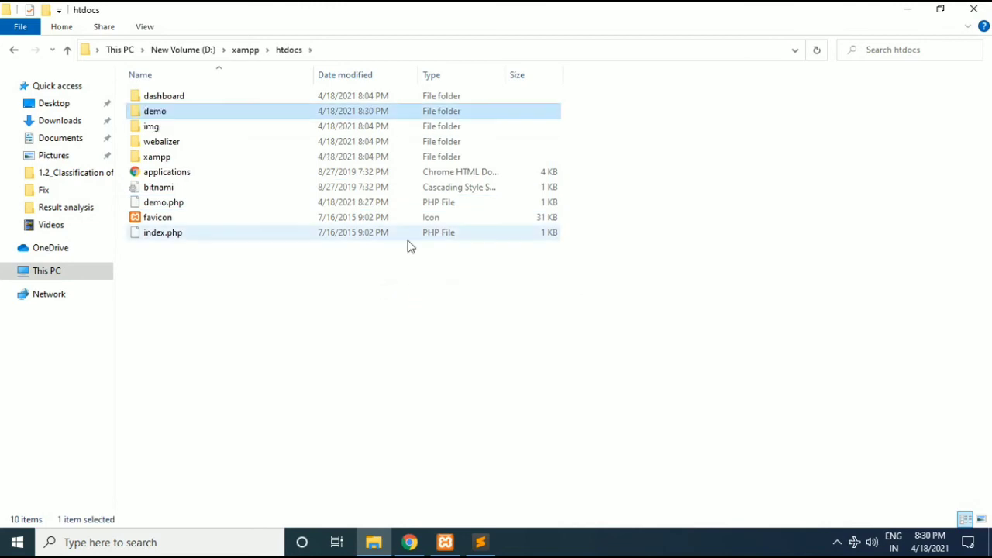
# Switch to Sublime Text and create a new empty file alongside demo.php
pyautogui.click(481, 543)
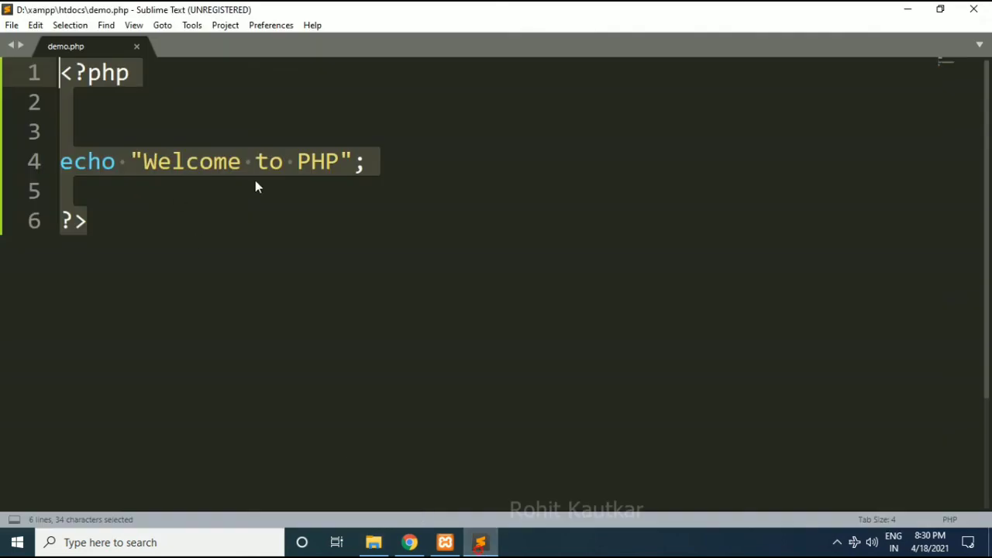
pyautogui.click(9, 28)
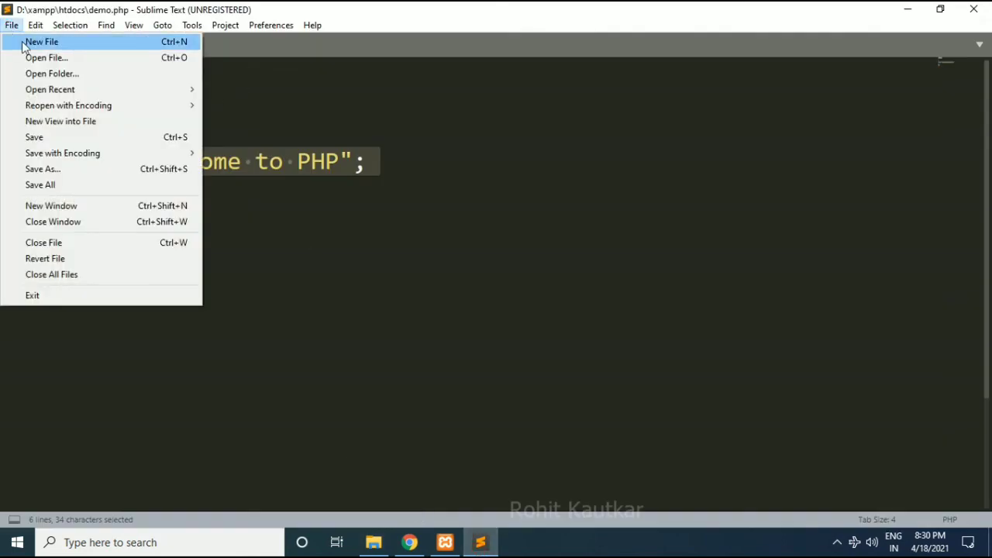
pyautogui.click(26, 42)
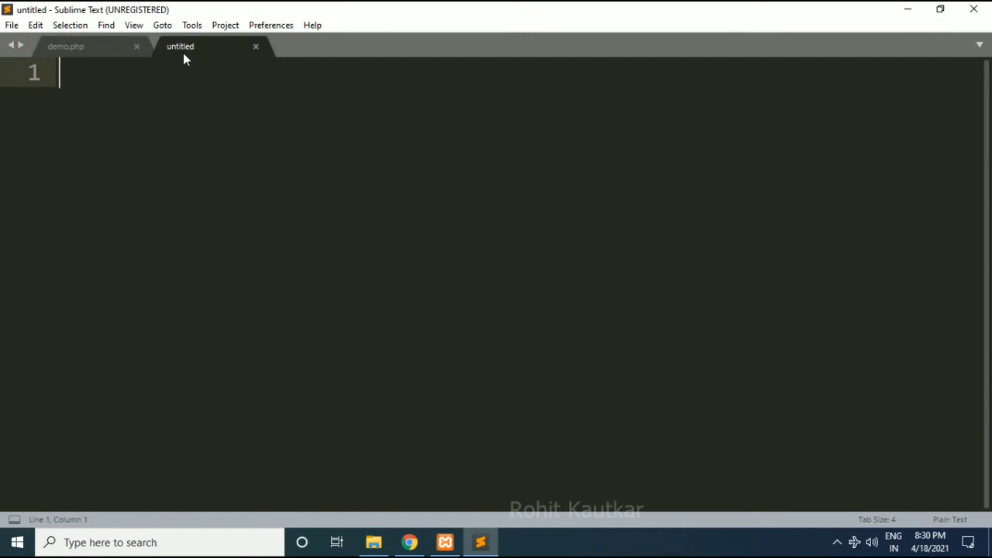
# Save the untitled file as test.php in the demo folder inside htdocs
pyautogui.click(11, 25)
pyautogui.click(46, 170)
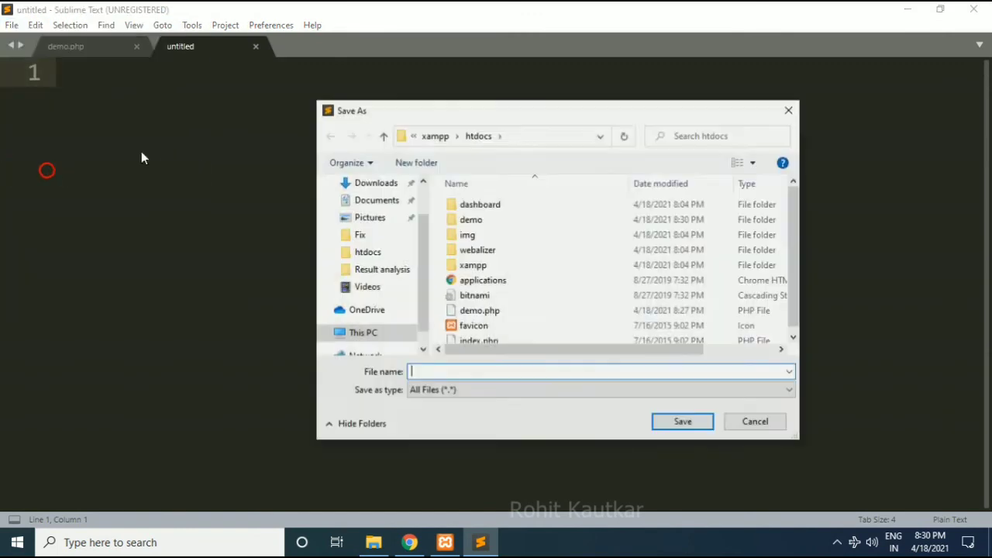
pyautogui.moveTo(487, 114); pyautogui.dragTo(481, 68)
pyautogui.click(464, 172)
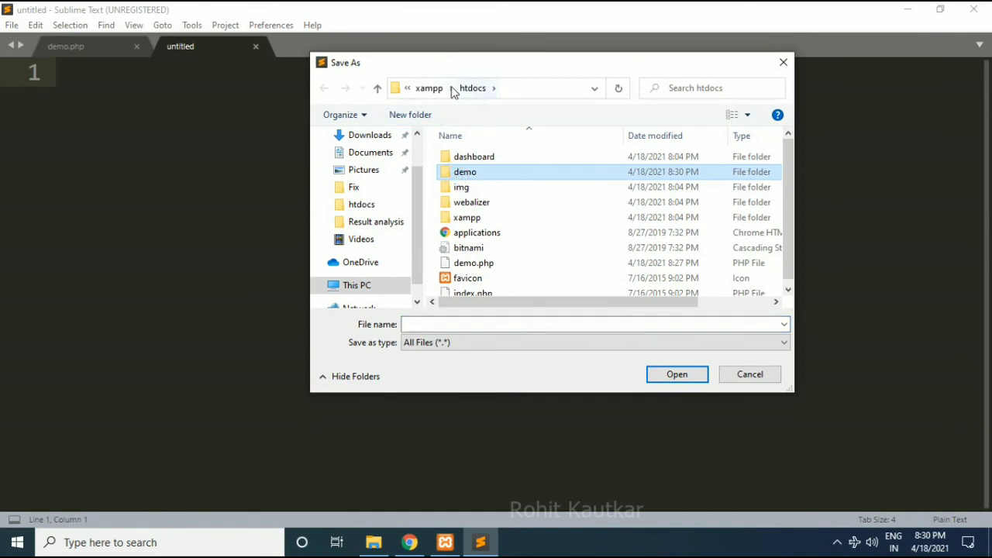
pyautogui.doubleClick(463, 174)
pyautogui.click(433, 328)
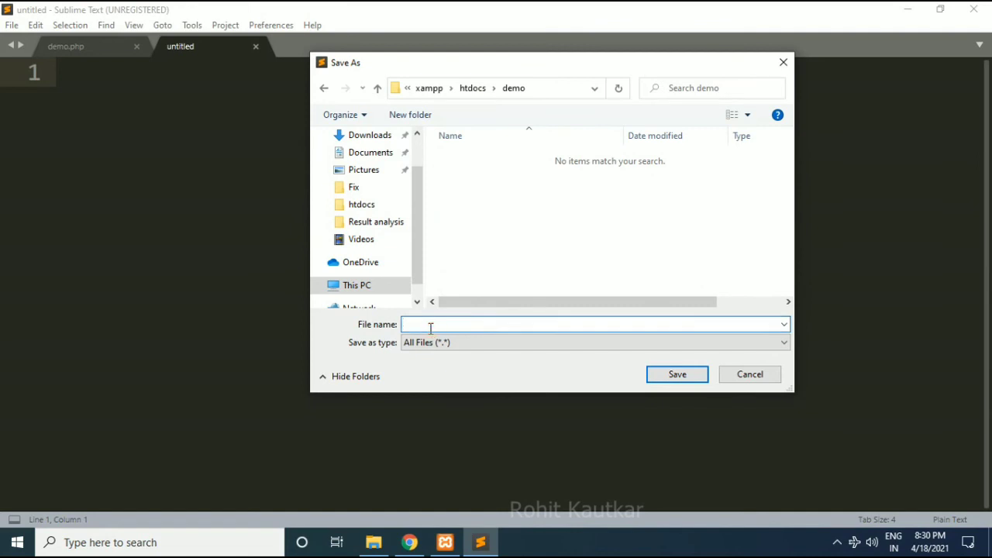
pyautogui.write('test.pp')
pyautogui.press('BackSpace')
pyautogui.write('hp')
pyautogui.press('Return')
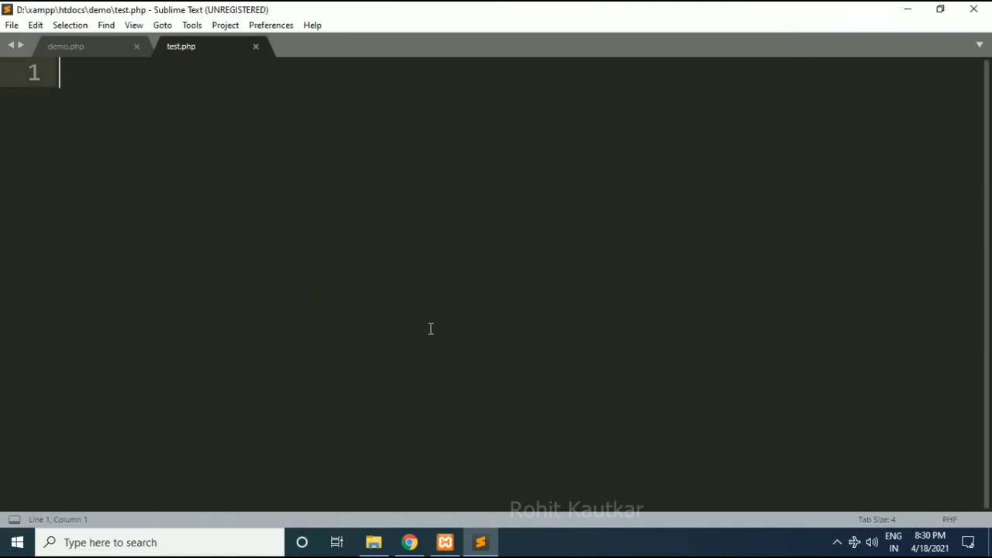
# Write the opening <?php tag on line 1 and the closing ?> tag three lines below it in test.php
pyautogui.write('<')
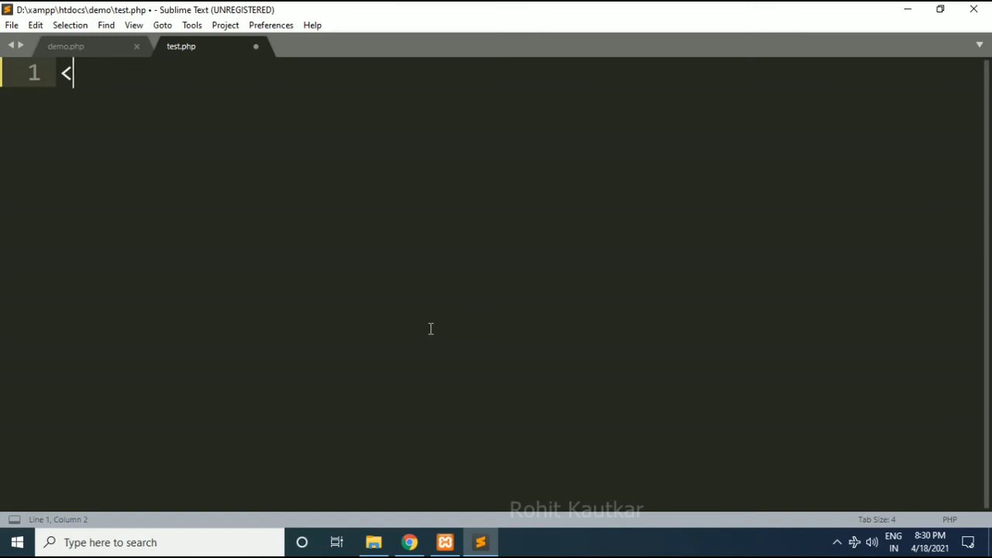
pyautogui.write('?php')
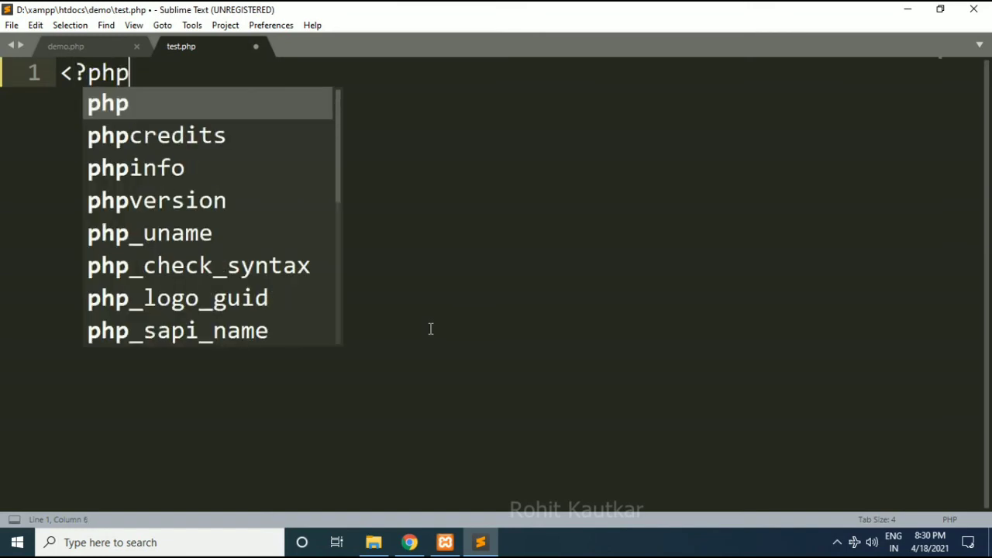
pyautogui.press('Return')
pyautogui.press('Return')
pyautogui.press('Return')
pyautogui.write('?>')
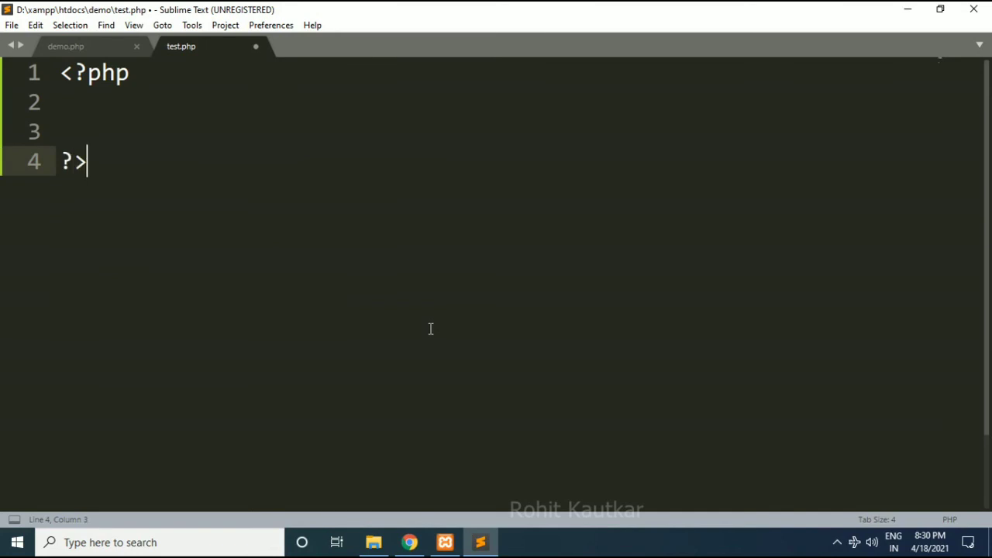
# Add the statement echo "Another Demo"; on line 3 inside the PHP block and save test.php
pyautogui.press('Up')
pyautogui.press('Up')
pyautogui.press('Return')
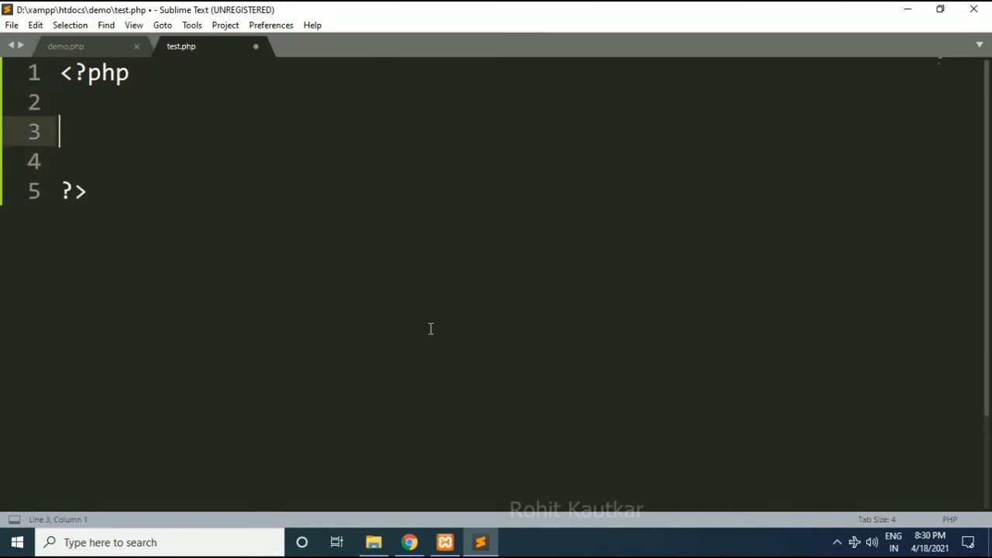
pyautogui.write('echo "')
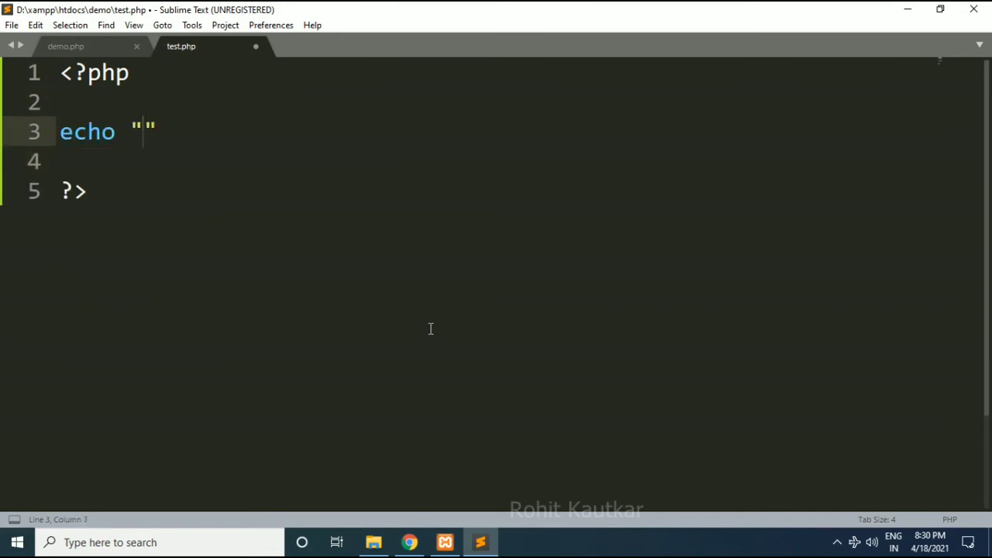
pyautogui.write('Ano')
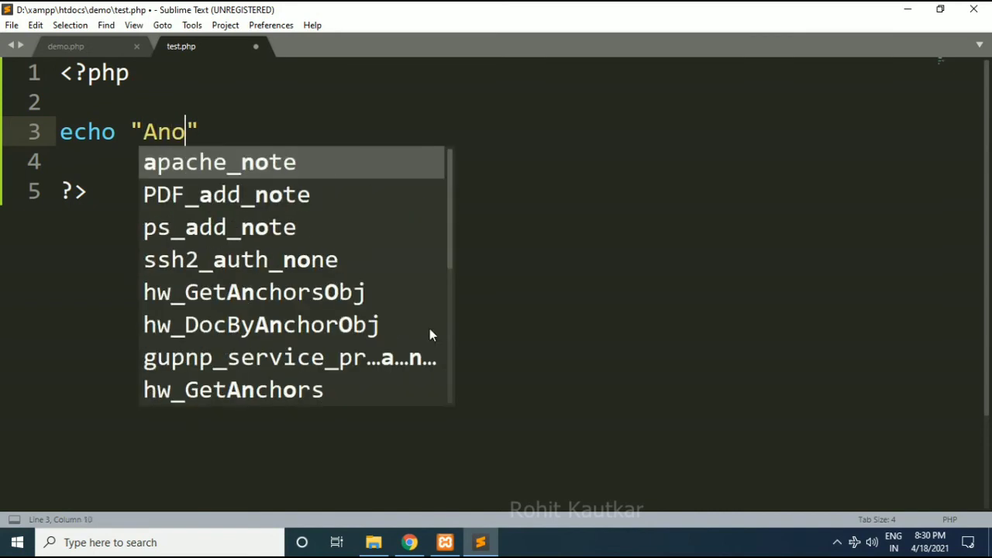
pyautogui.write('ther Demo')
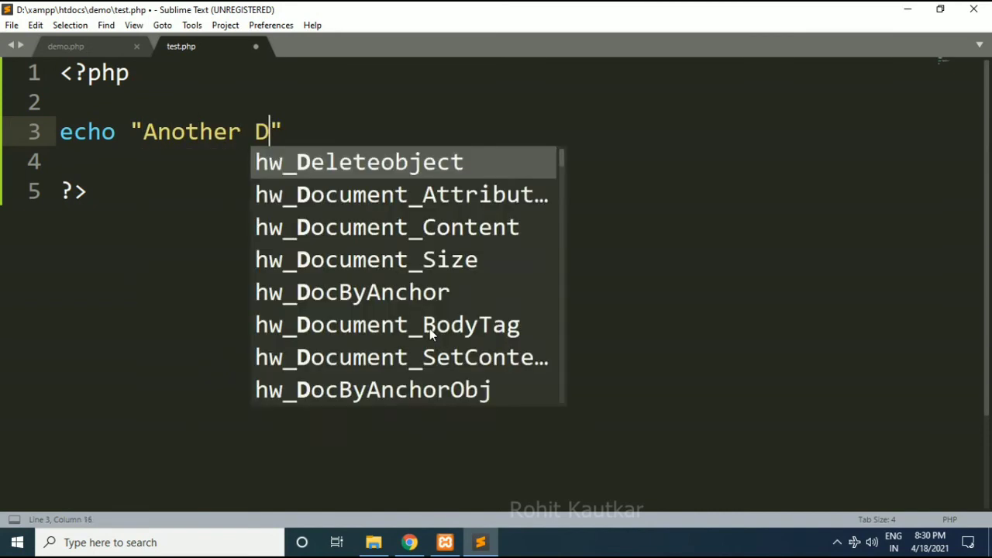
pyautogui.write('";')
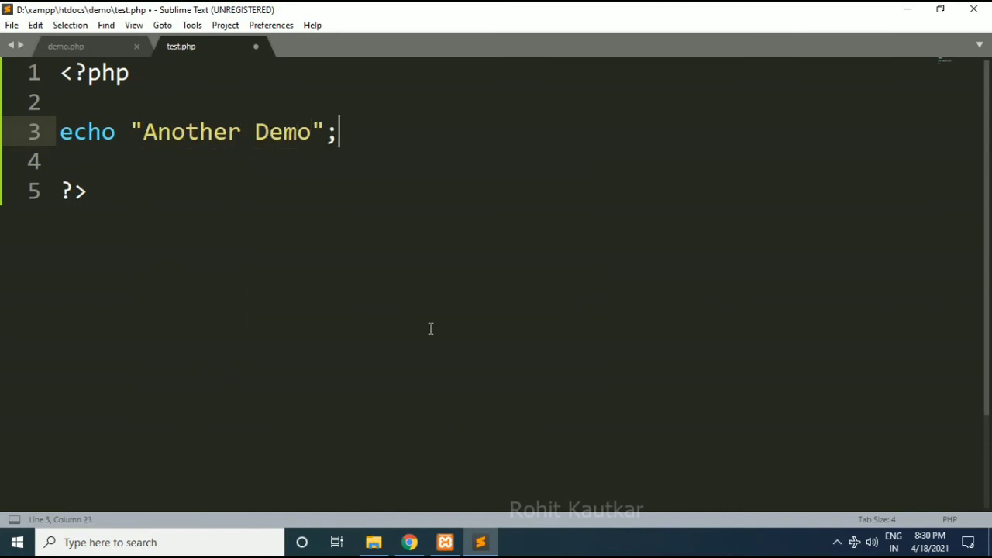
pyautogui.hotkey('ctrl', 's')
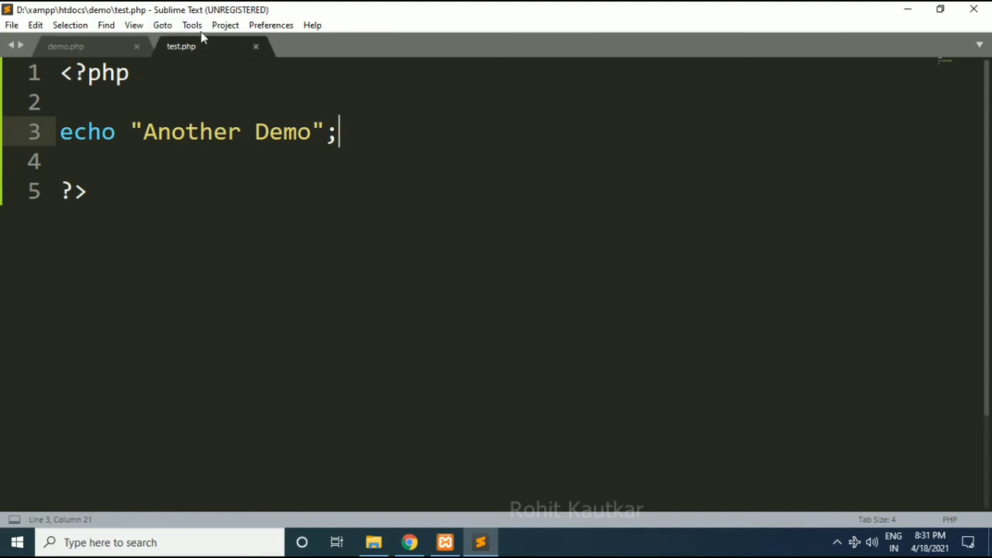
# Open the demo folder inside htdocs in File Explorer, and run test.php in Chrome through localhost/demo/test.php
pyautogui.click(374, 542)
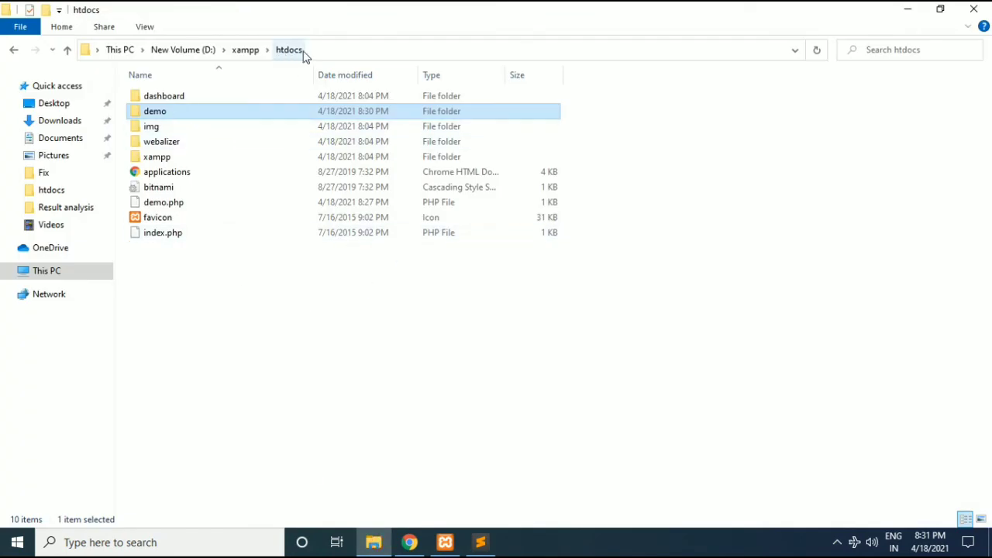
pyautogui.doubleClick(157, 113)
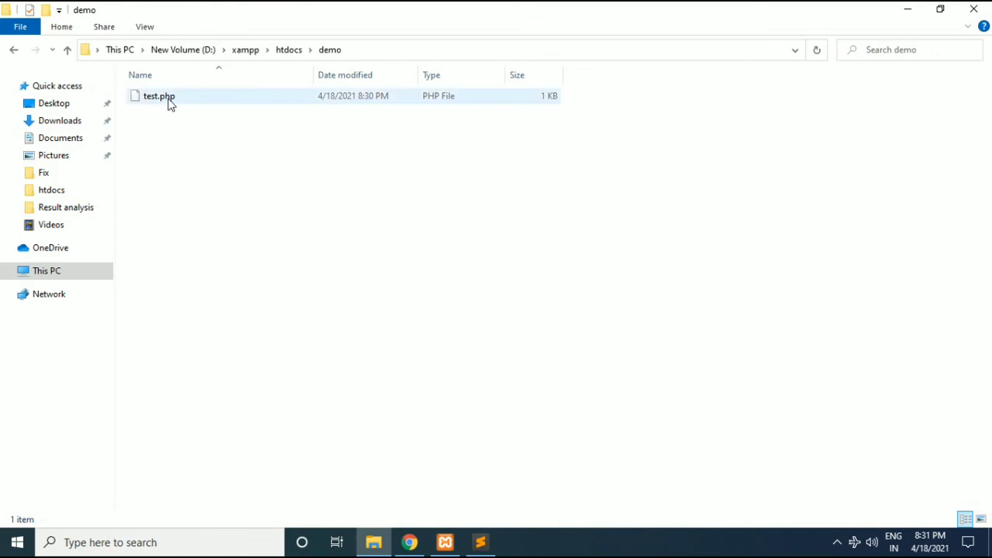
pyautogui.click(409, 542)
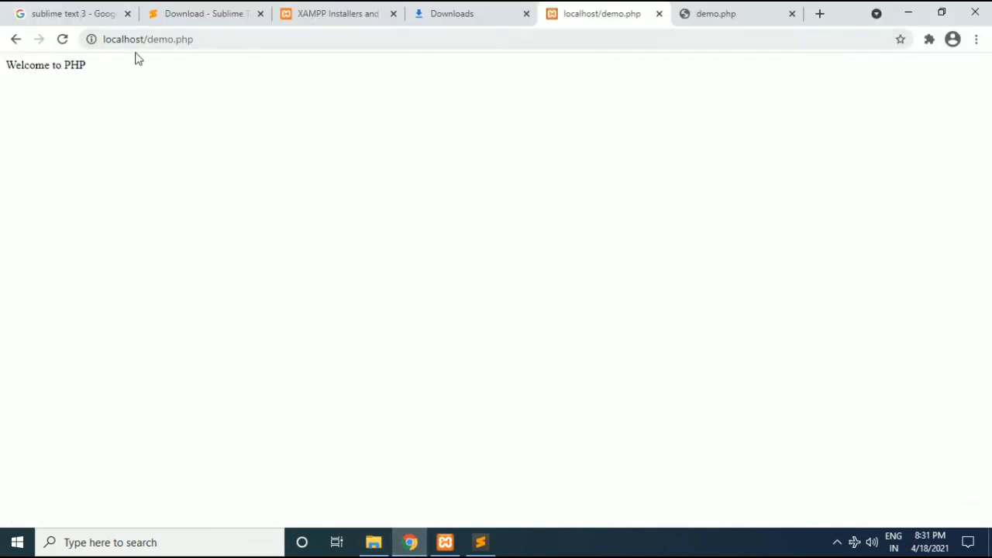
pyautogui.moveTo(150, 39); pyautogui.dragTo(248, 40)
pyautogui.press('BackSpace')
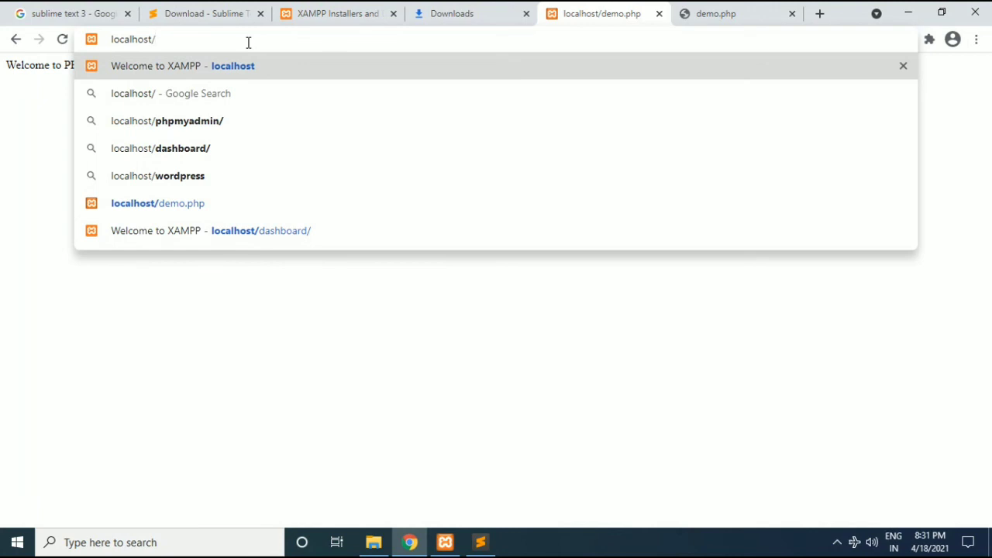
pyautogui.write('demo')
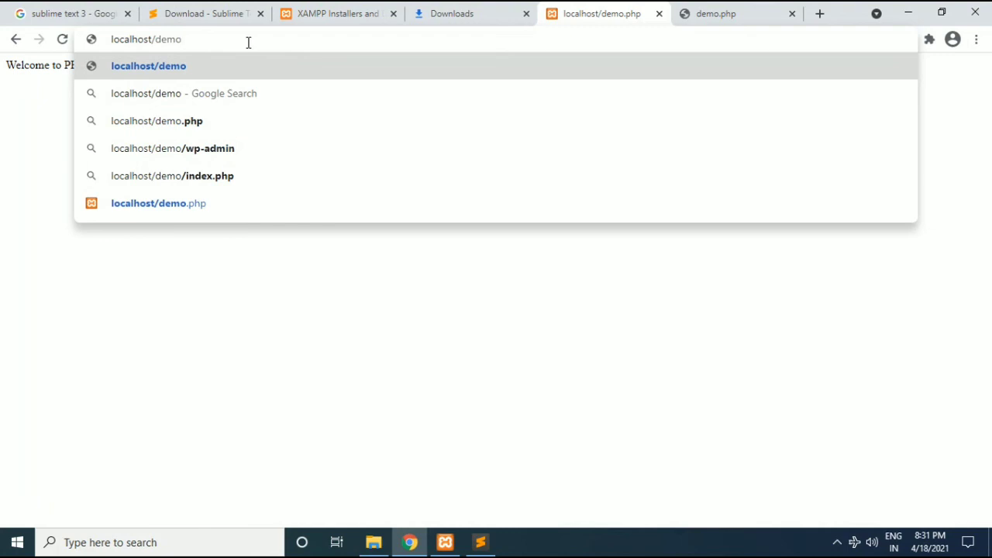
pyautogui.write('/')
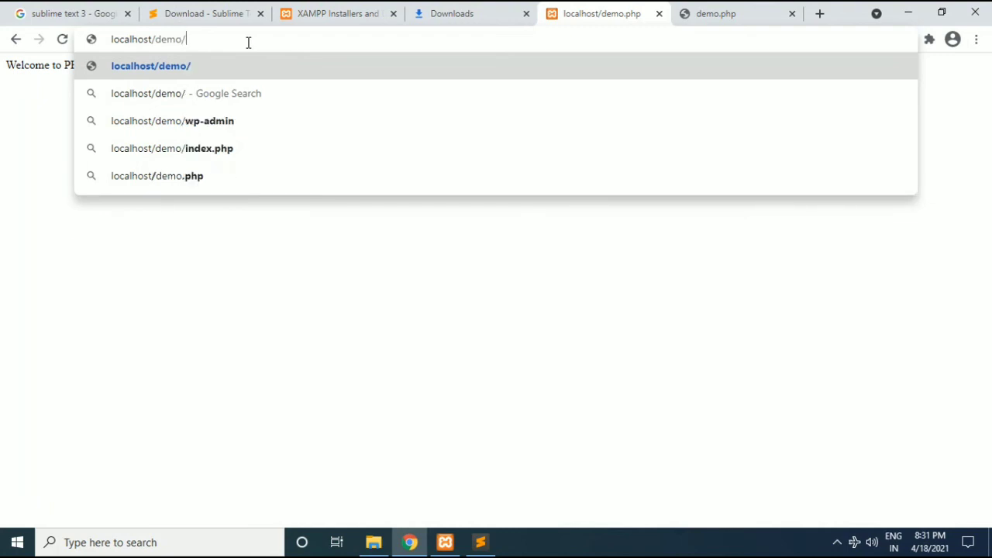
pyautogui.write('test')
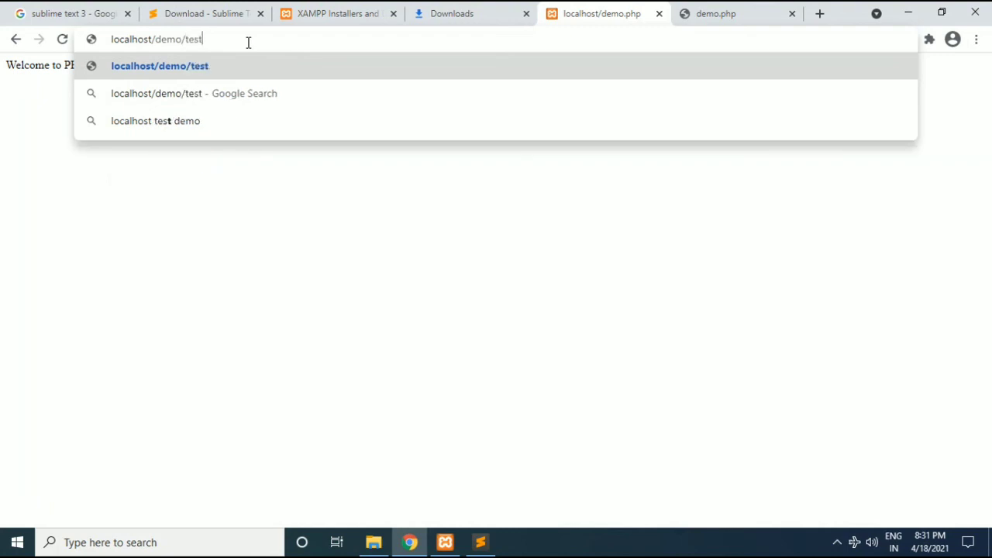
pyautogui.write('.php')
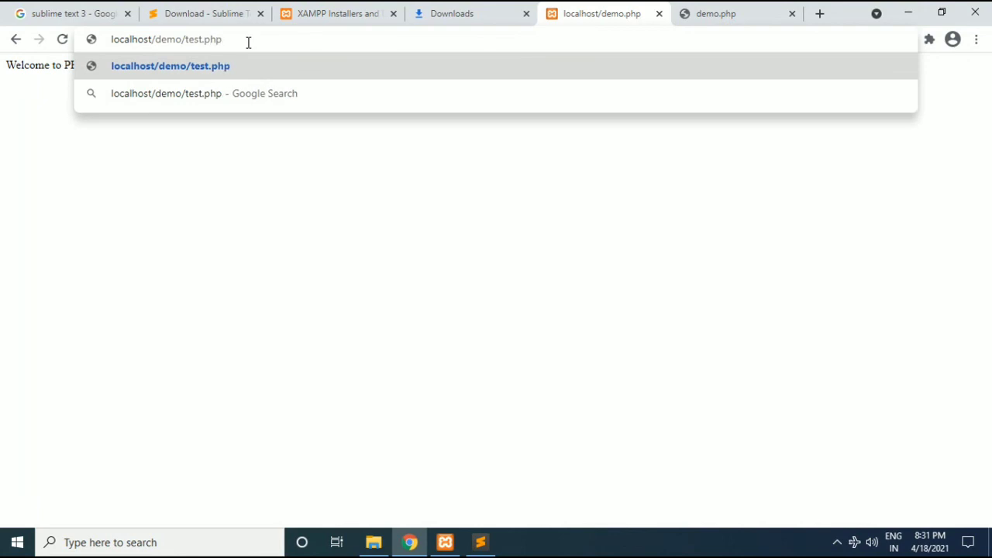
pyautogui.press('Return')
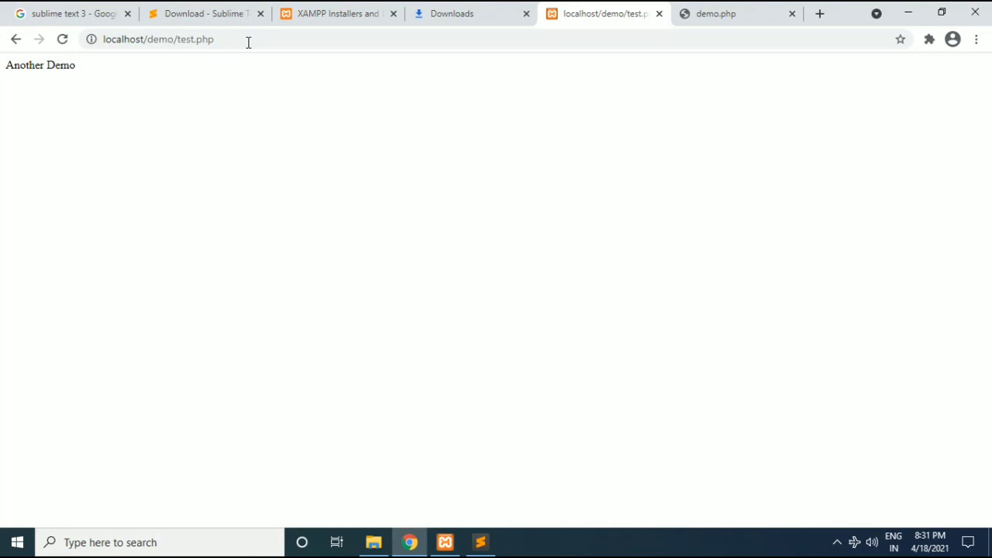
# Open the php configuration settings file (php.ini) from D:\xampp\php in Sublime Text and look through its directives
pyautogui.click(482, 540)
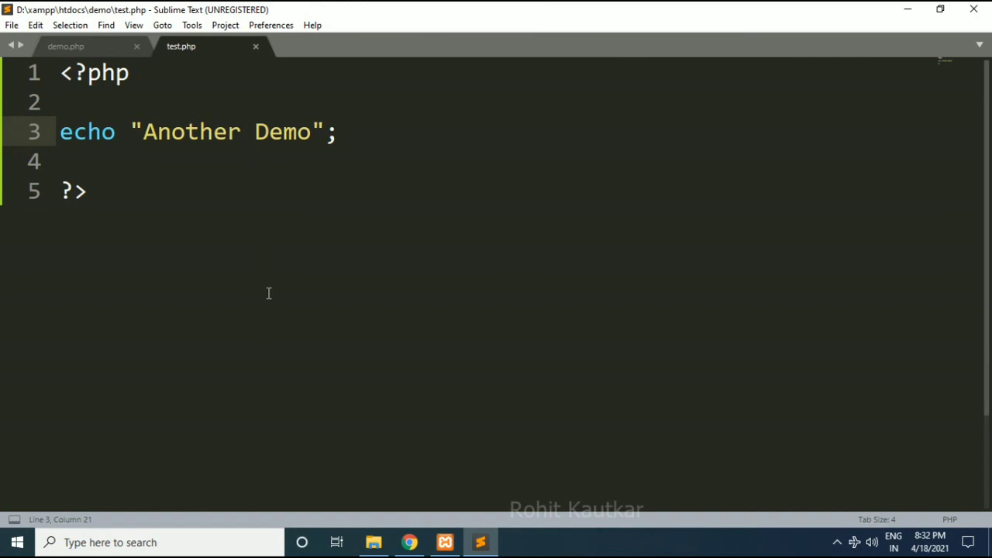
pyautogui.click(373, 549)
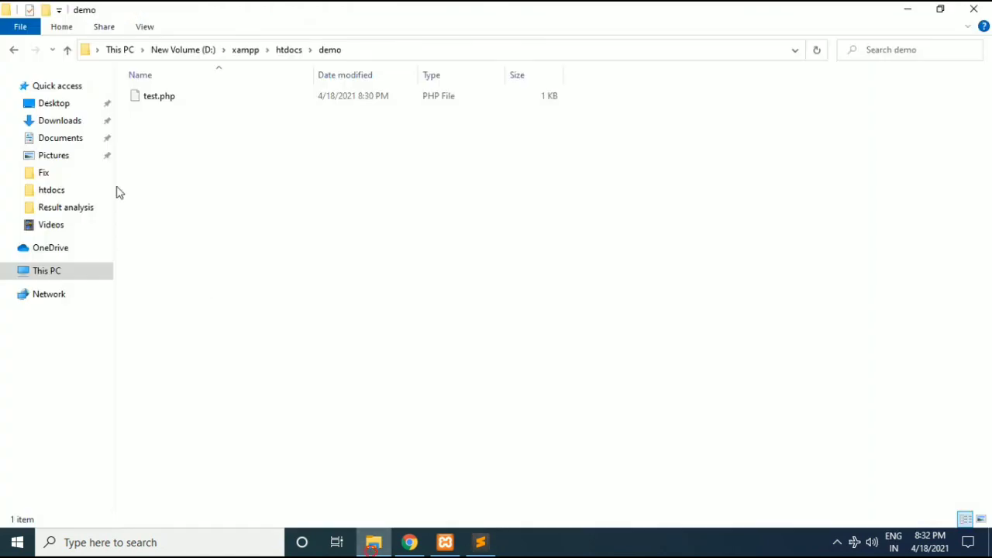
pyautogui.click(244, 55)
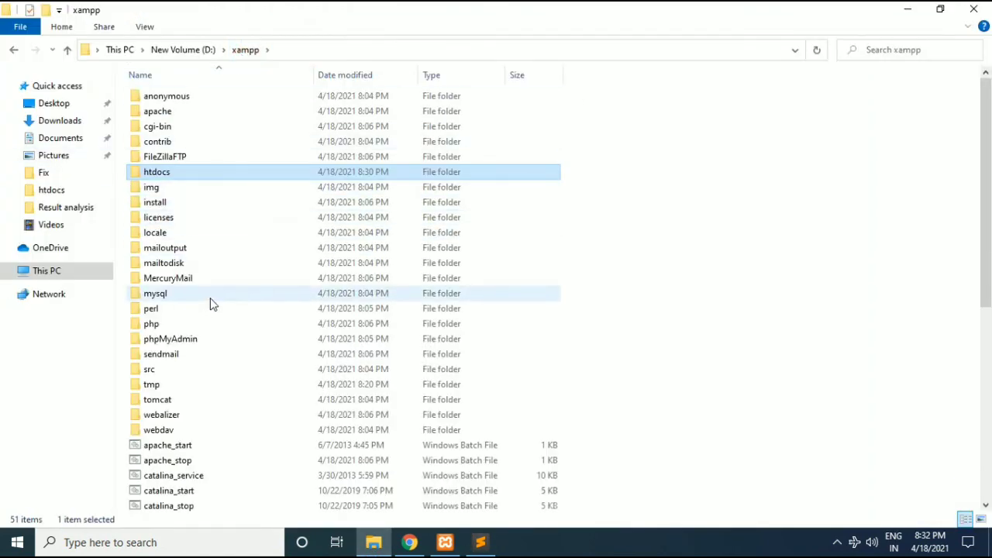
pyautogui.doubleClick(155, 325)
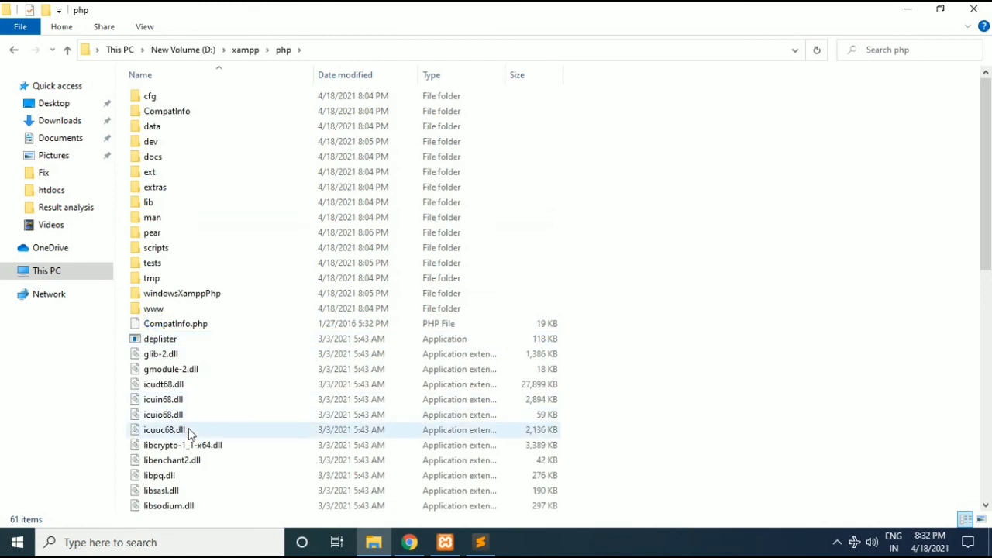
pyautogui.scroll(-10, 190, 431)
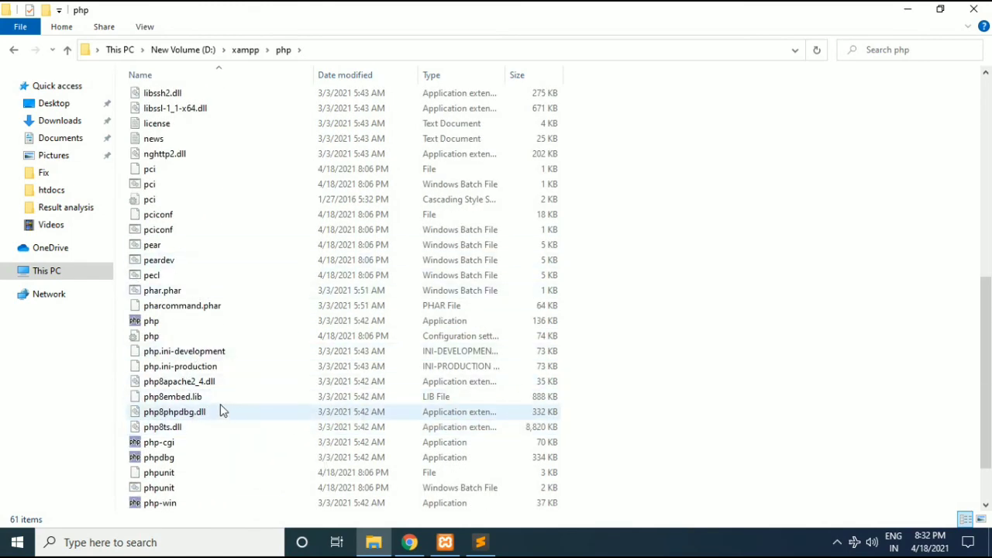
pyautogui.click(150, 336)
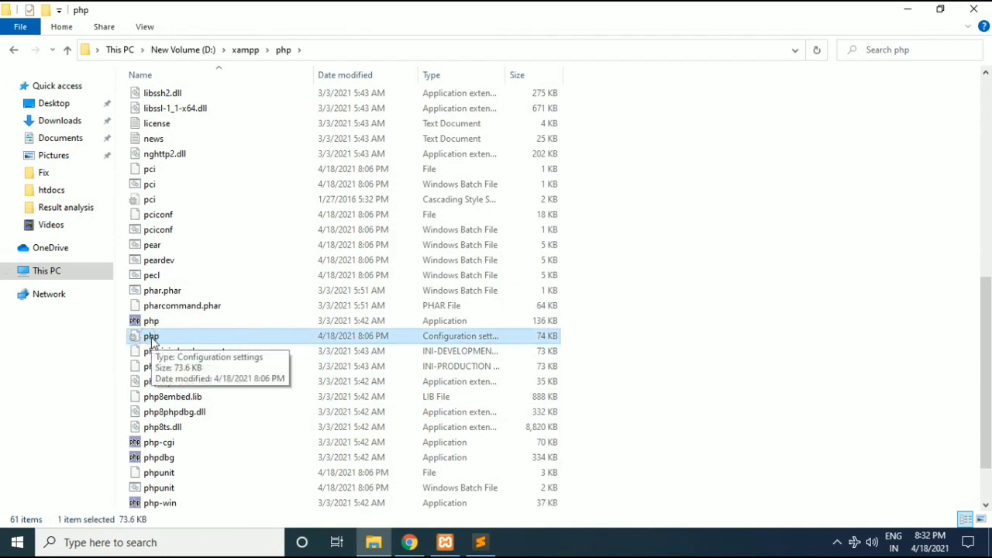
pyautogui.moveTo(153, 341); pyautogui.dragTo(421, 293)
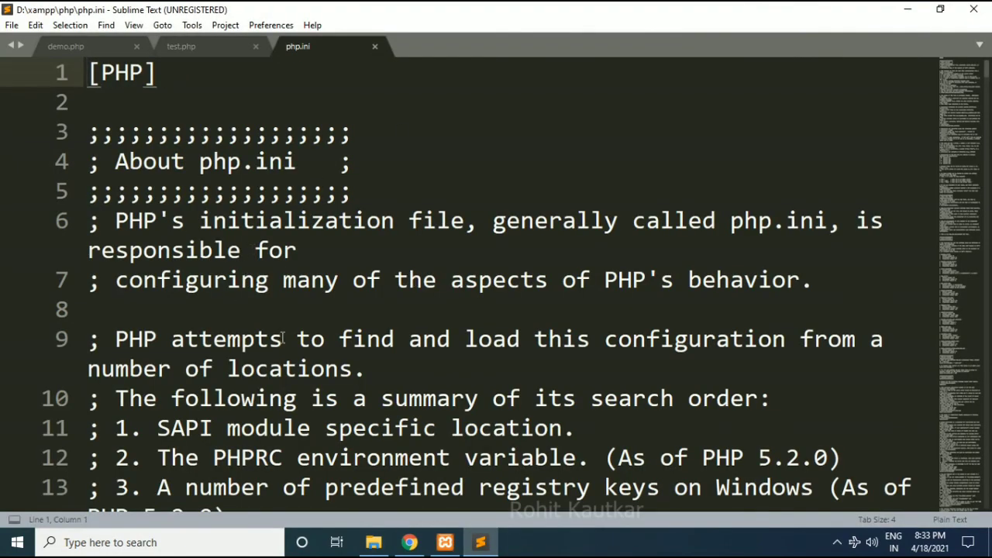
pyautogui.scroll(-15, 285, 340)
pyautogui.scroll(-15, 284, 341)
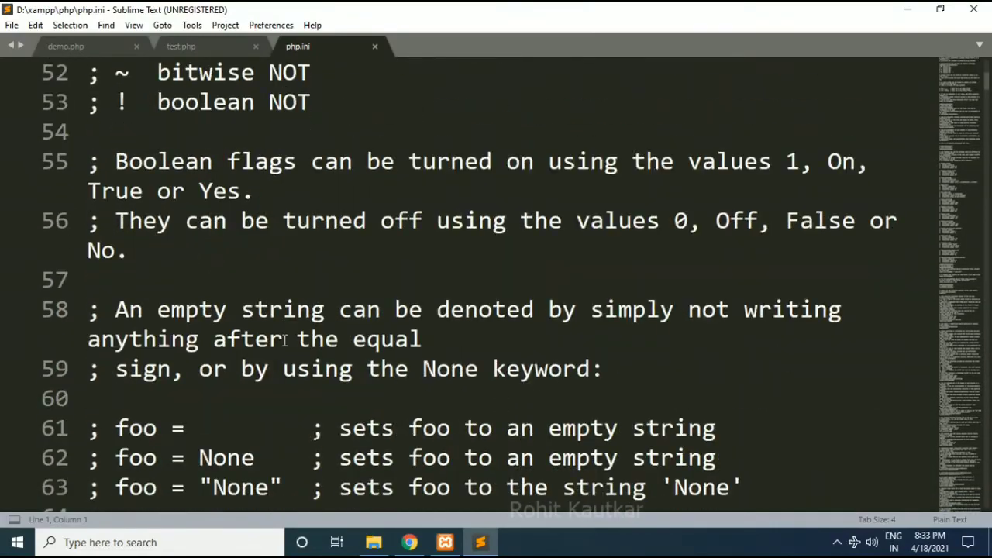
pyautogui.scroll(-20, 285, 341)
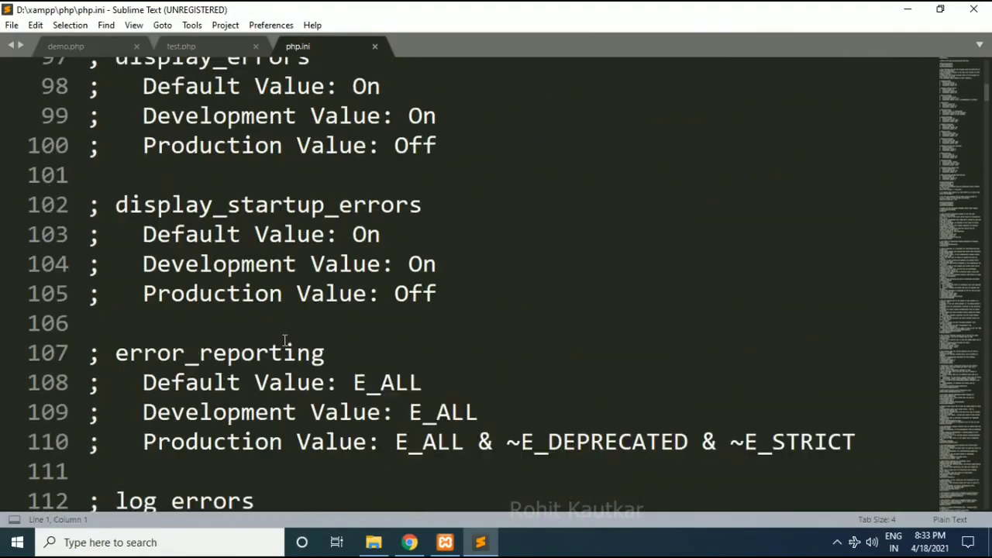
pyautogui.scroll(-20, 285, 340)
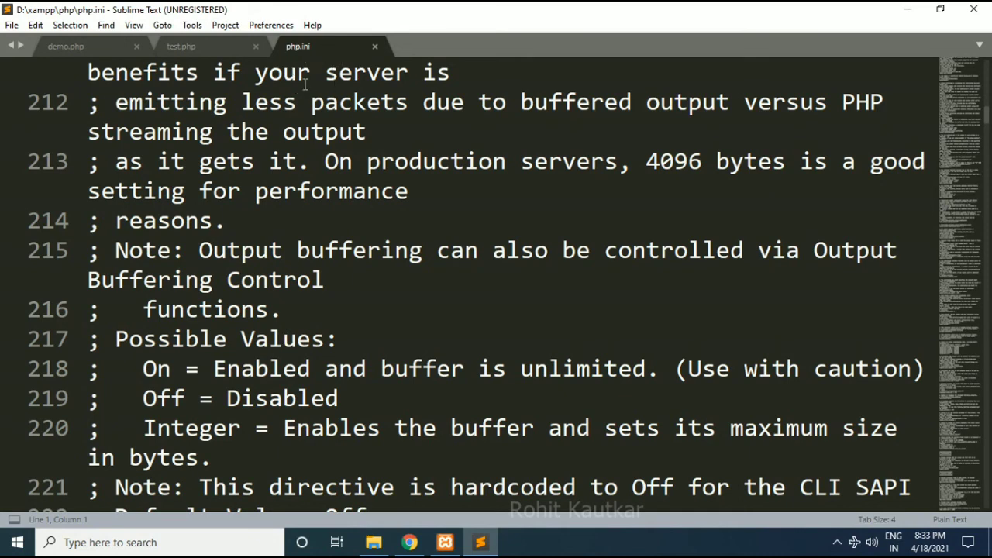
# Open httpd.conf from the apache\conf folder of xampp in Sublime Text and look through its LoadModule section
pyautogui.click(374, 542)
pyautogui.click(245, 50)
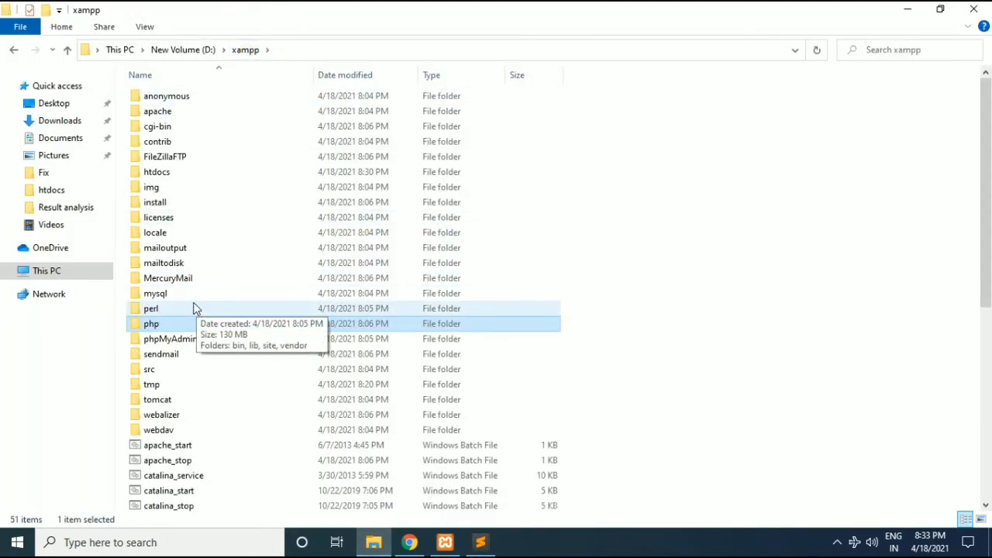
pyautogui.doubleClick(161, 114)
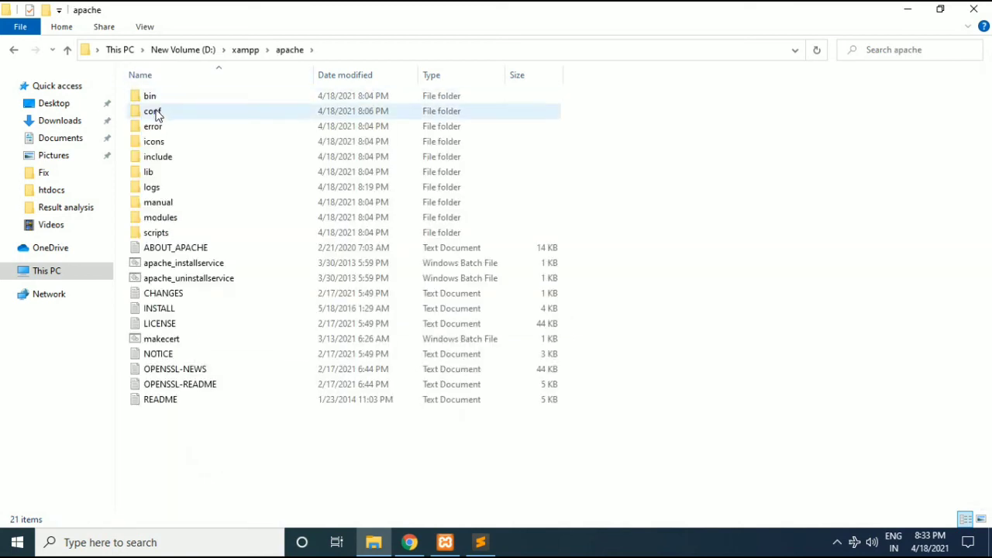
pyautogui.doubleClick(163, 113)
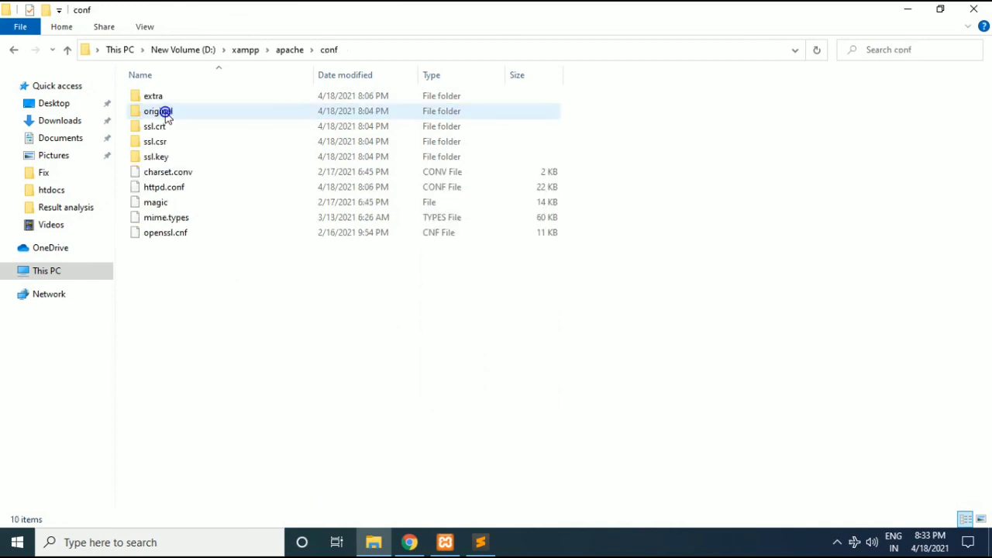
pyautogui.click(169, 190)
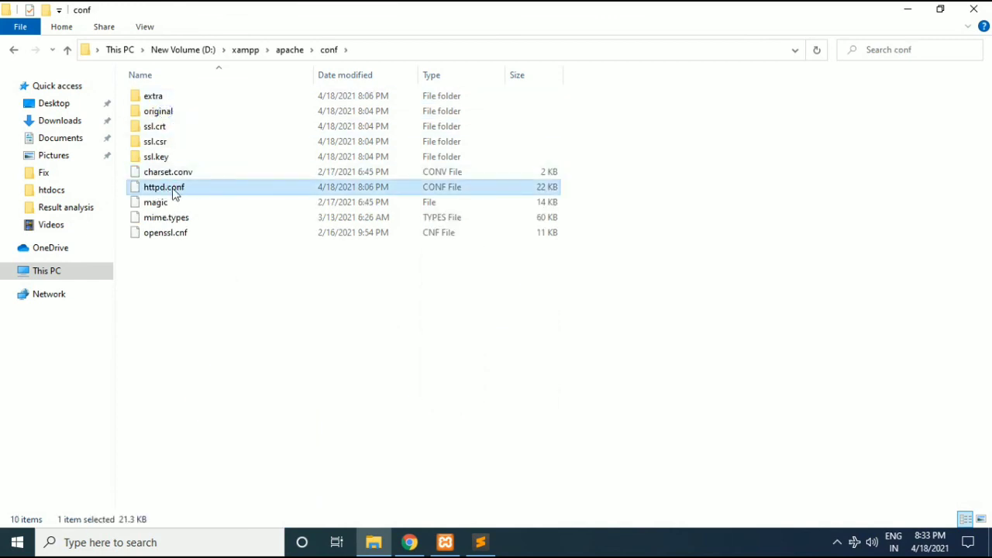
pyautogui.moveTo(174, 193); pyautogui.dragTo(479, 371)
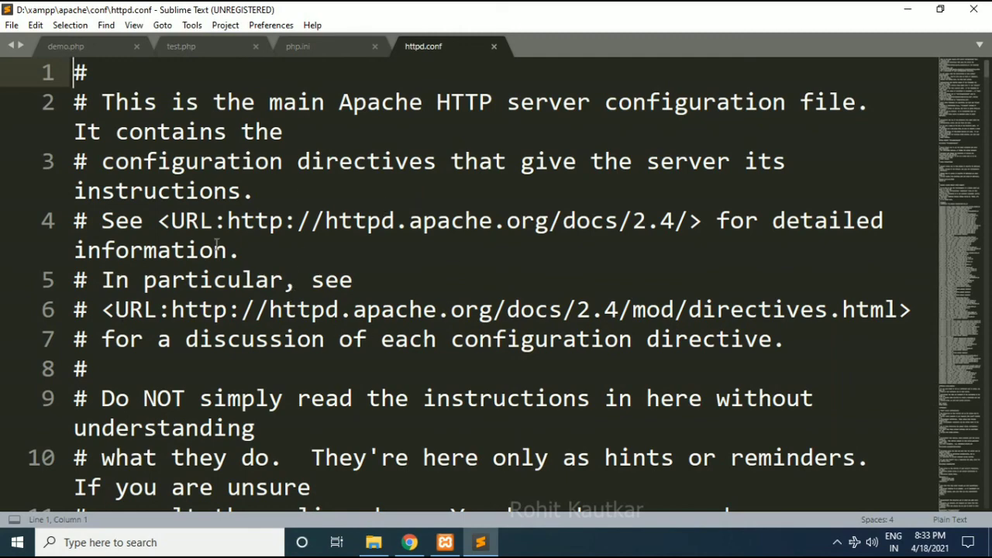
pyautogui.scroll(-3, 284, 349)
pyautogui.scroll(-15, 284, 349)
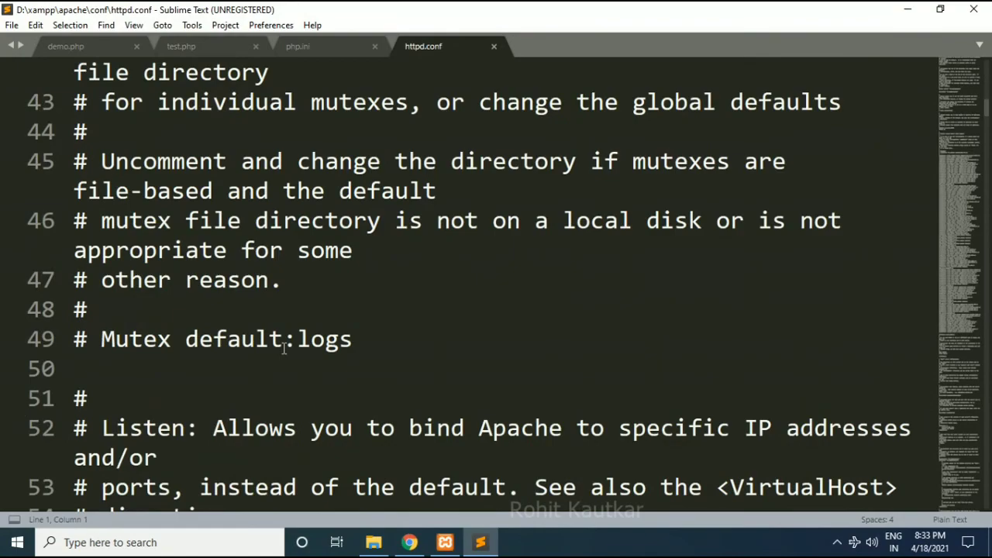
pyautogui.scroll(-6, 283, 349)
pyautogui.scroll(-20, 324, 372)
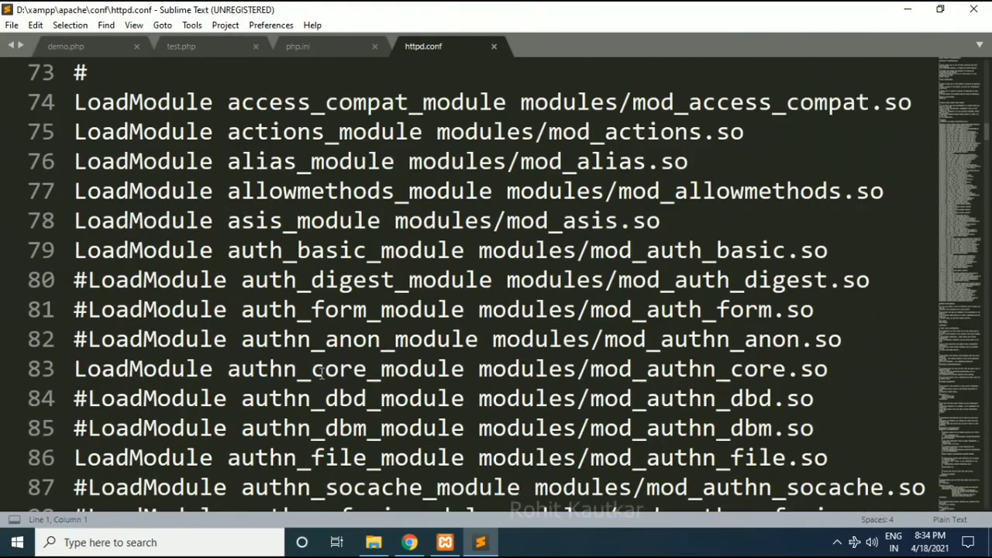
pyautogui.scroll(-19, 323, 373)
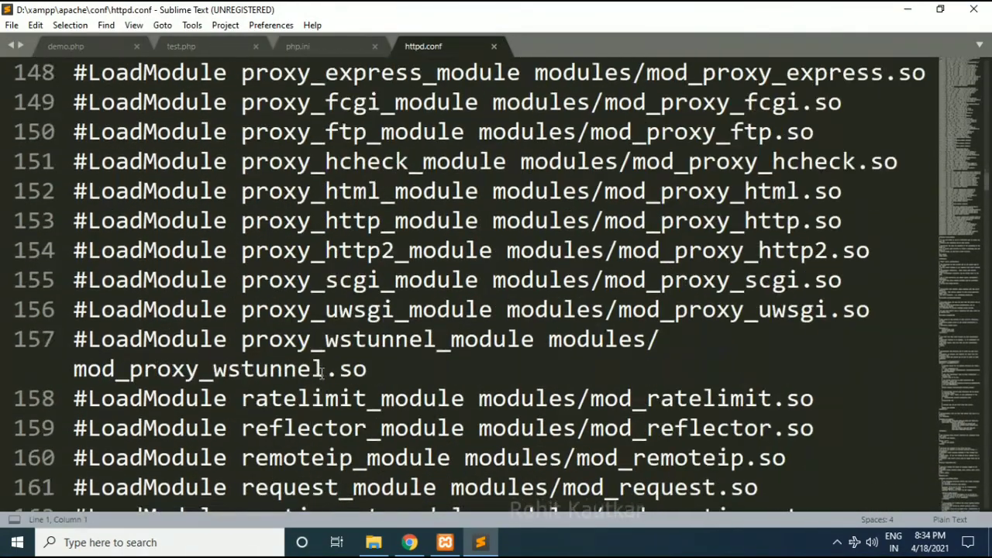
# Review the open php.ini and httpd.conf files in Sublime Text and return to the end of test.php
pyautogui.click(373, 542)
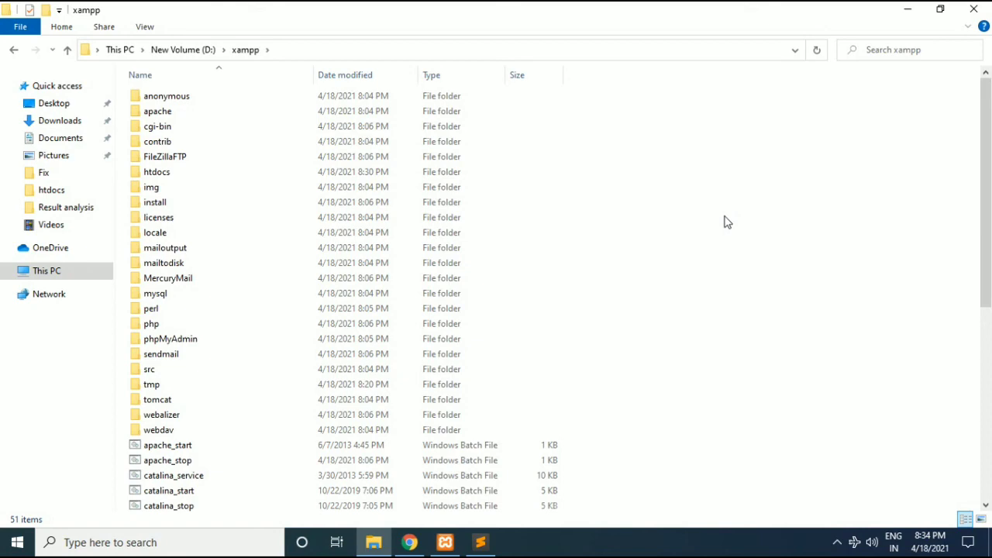
pyautogui.click(481, 542)
pyautogui.click(307, 51)
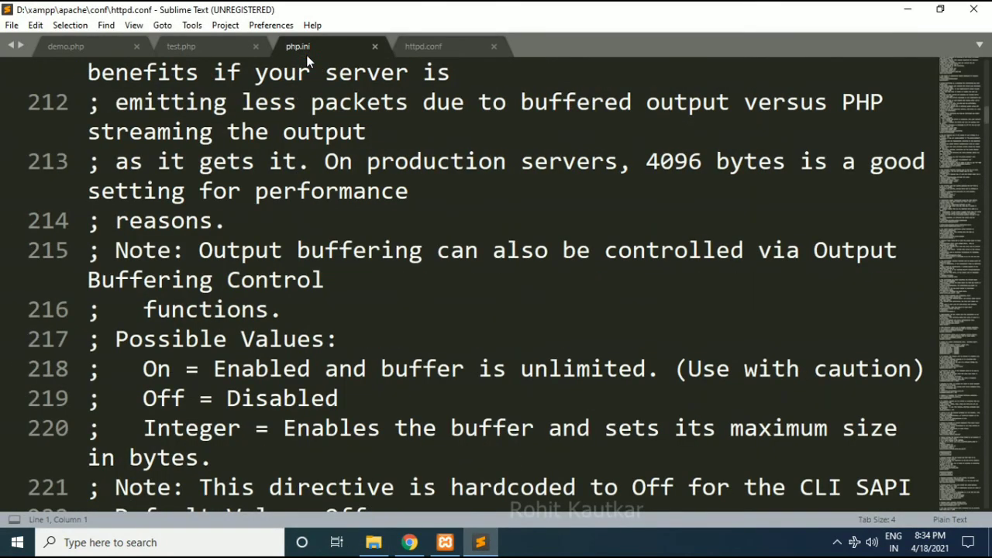
pyautogui.click(307, 54)
pyautogui.click(415, 47)
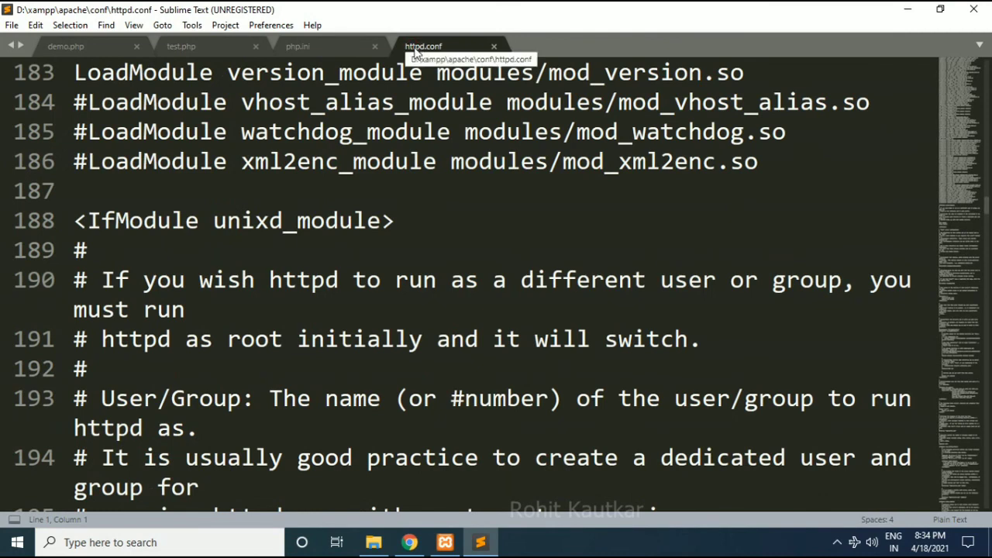
pyautogui.click(219, 46)
pyautogui.click(370, 334)
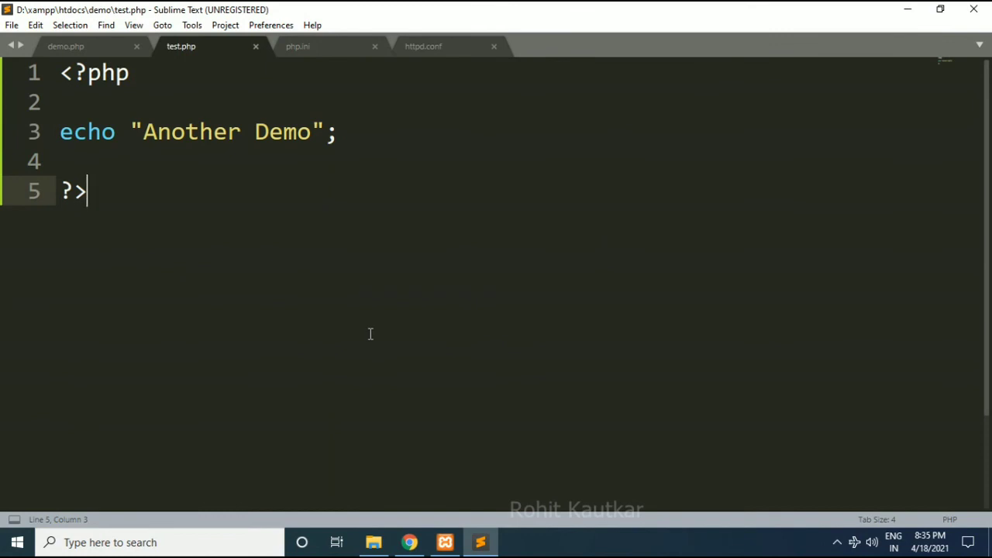